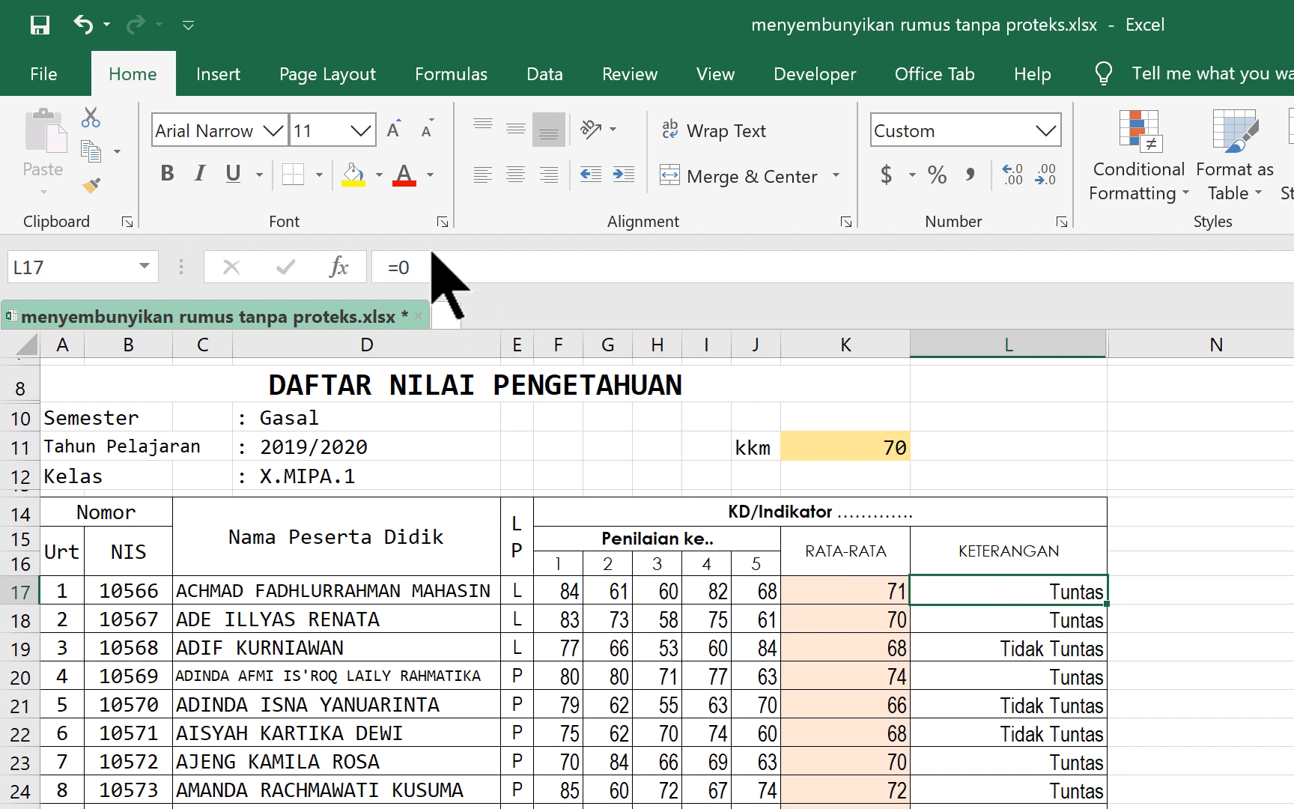
- Examine the average formula in K17 and the full KETERANGAN formulas in L17 to L19, enlarging the formula bar
{"action": "left_click", "coordinate": [824, 599]}
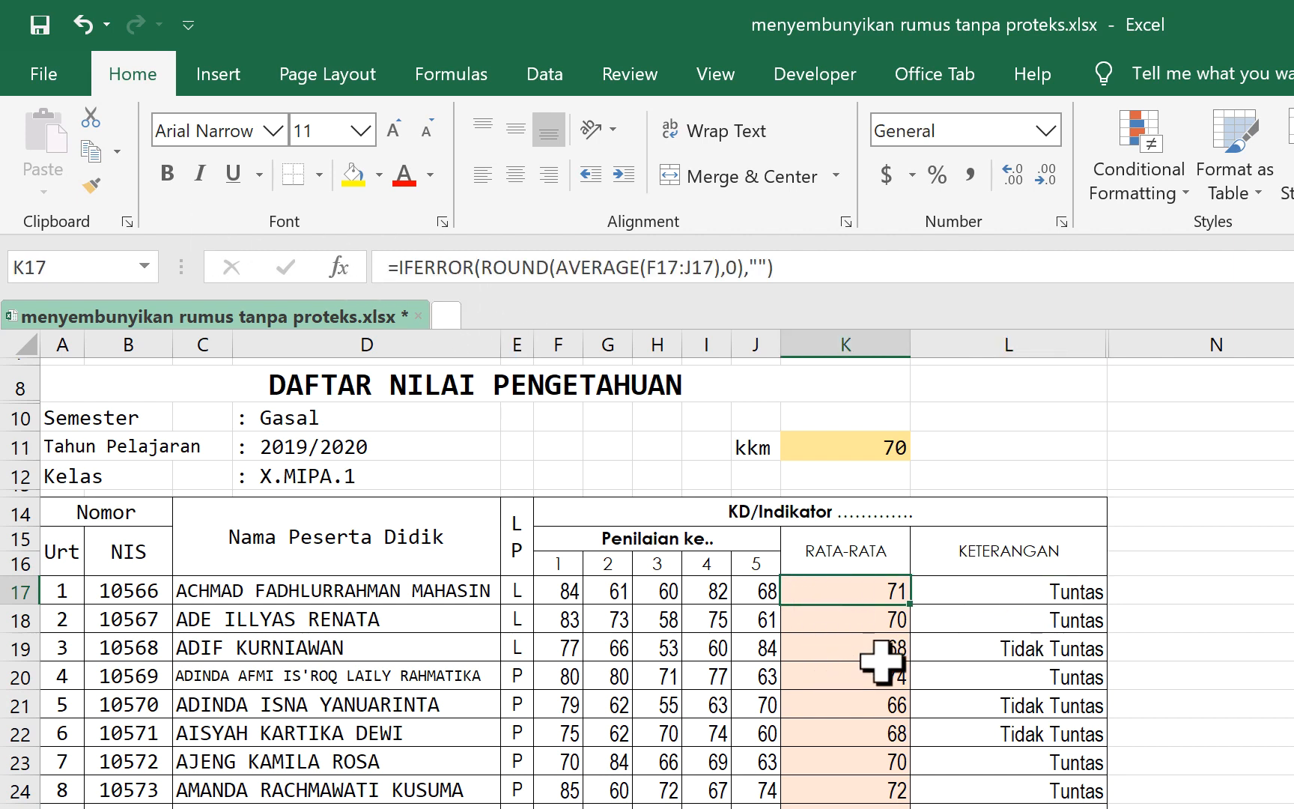
{"action": "left_click", "coordinate": [1030, 593]}
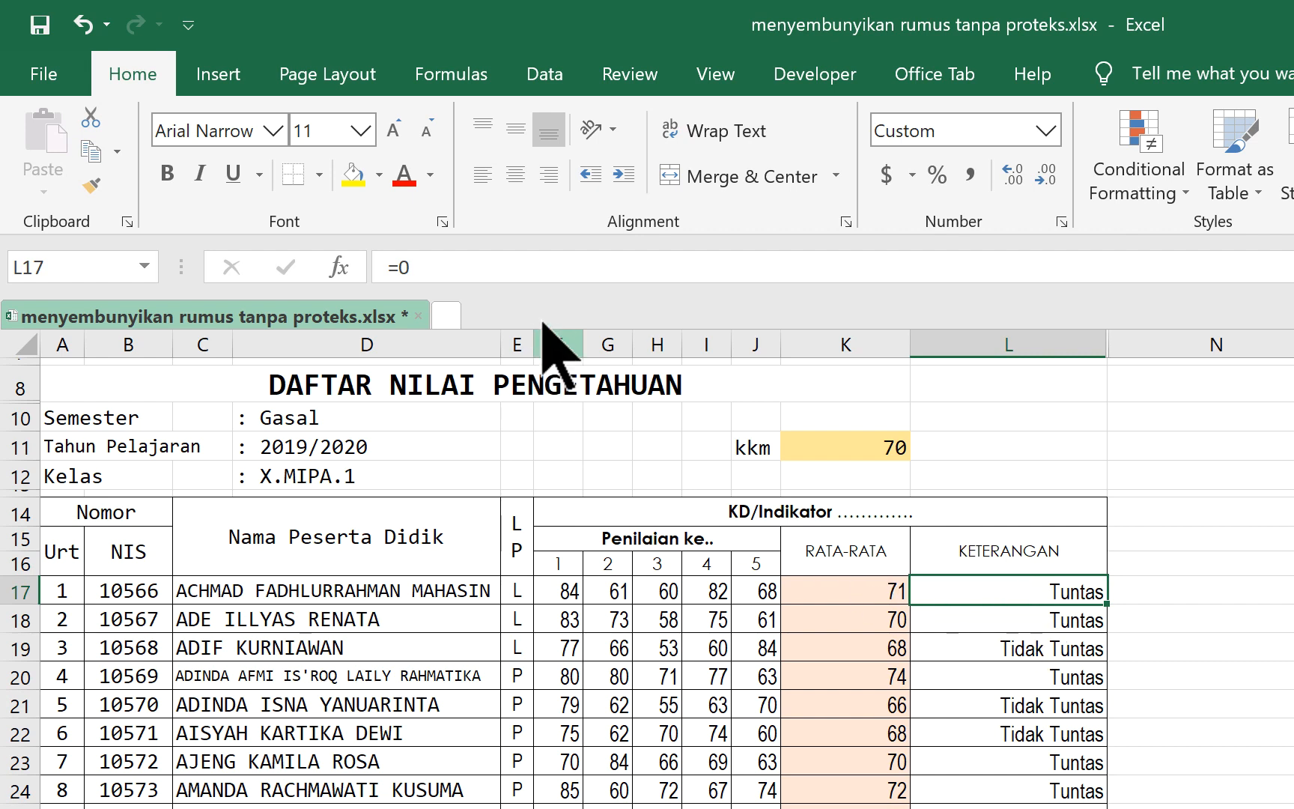
{"action": "left_click_drag", "start_coordinate": [528, 283], "coordinate": [503, 498]}
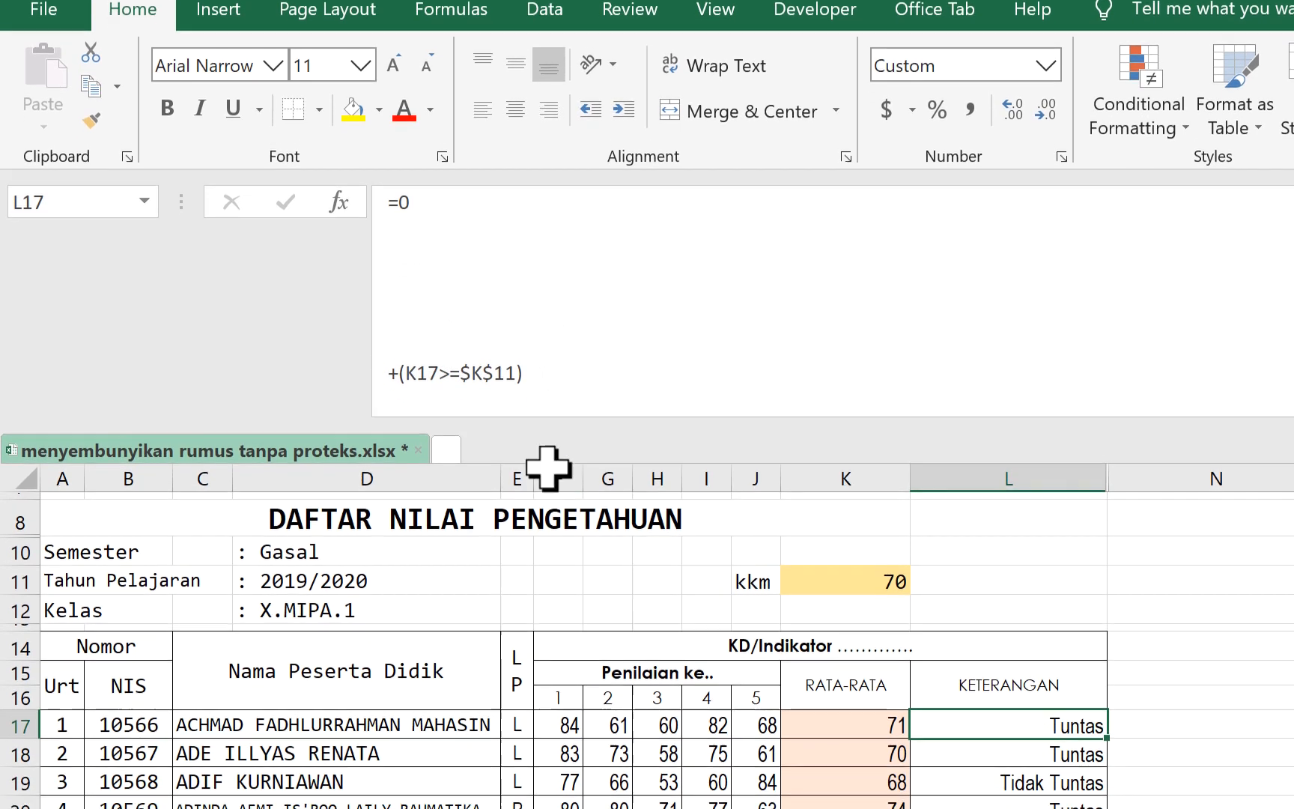
{"action": "left_click", "coordinate": [1259, 786]}
{"action": "left_click_drag", "start_coordinate": [1010, 759], "coordinate": [999, 741]}
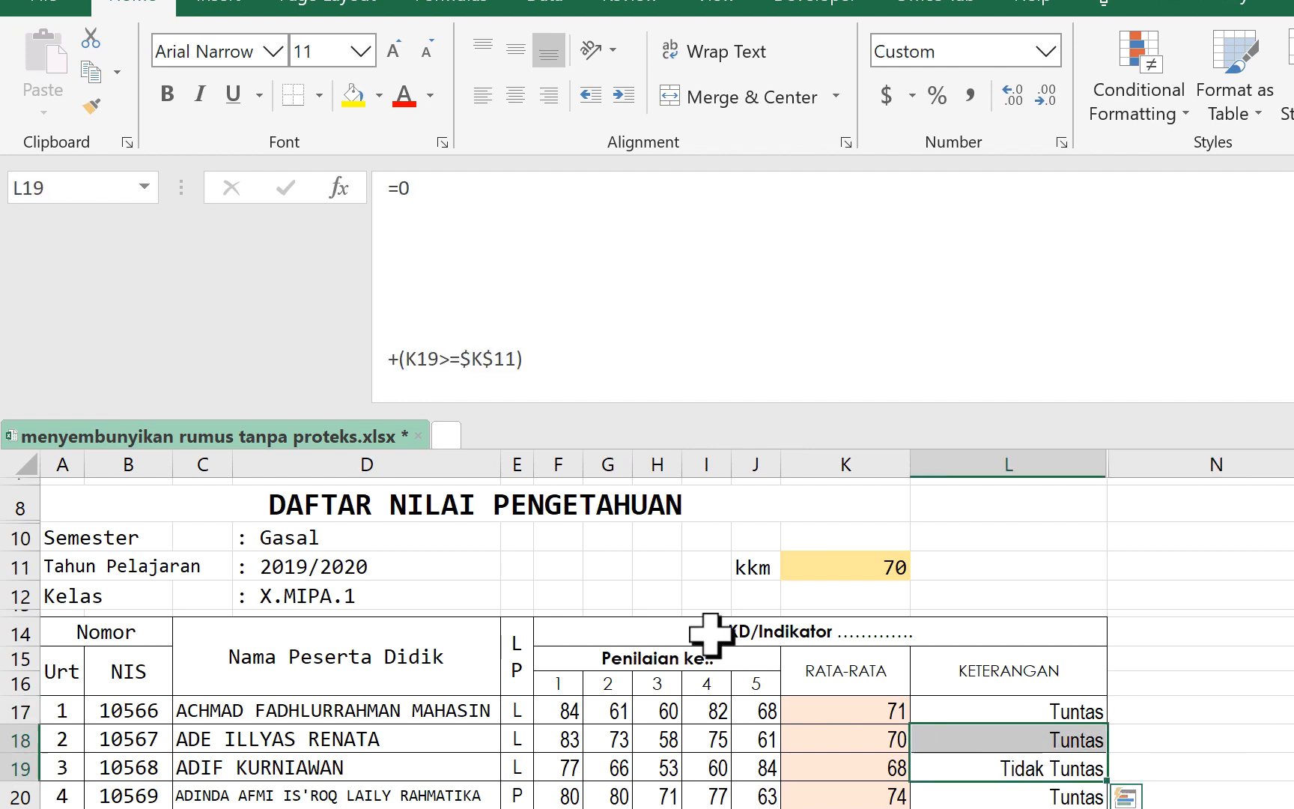
{"action": "left_click", "coordinate": [1013, 708]}
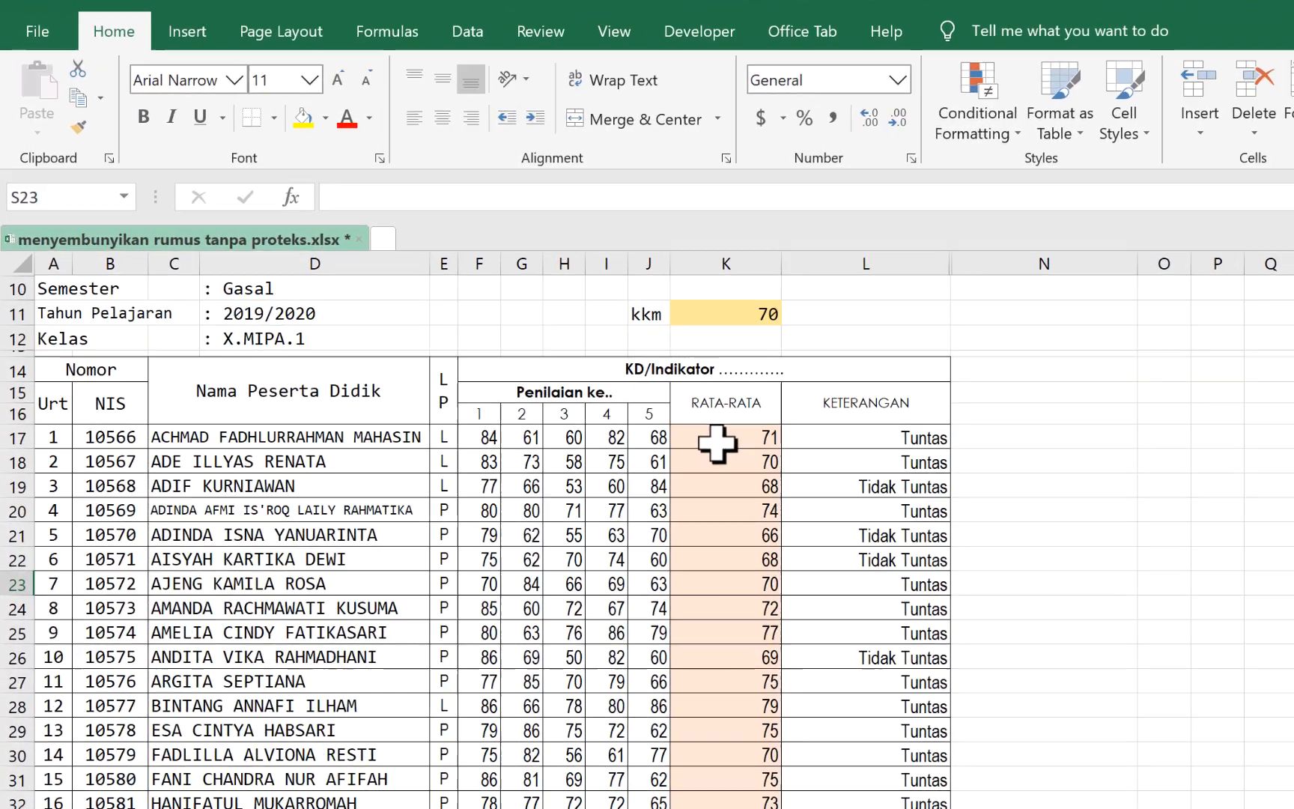
{"action": "left_click", "coordinate": [718, 444]}
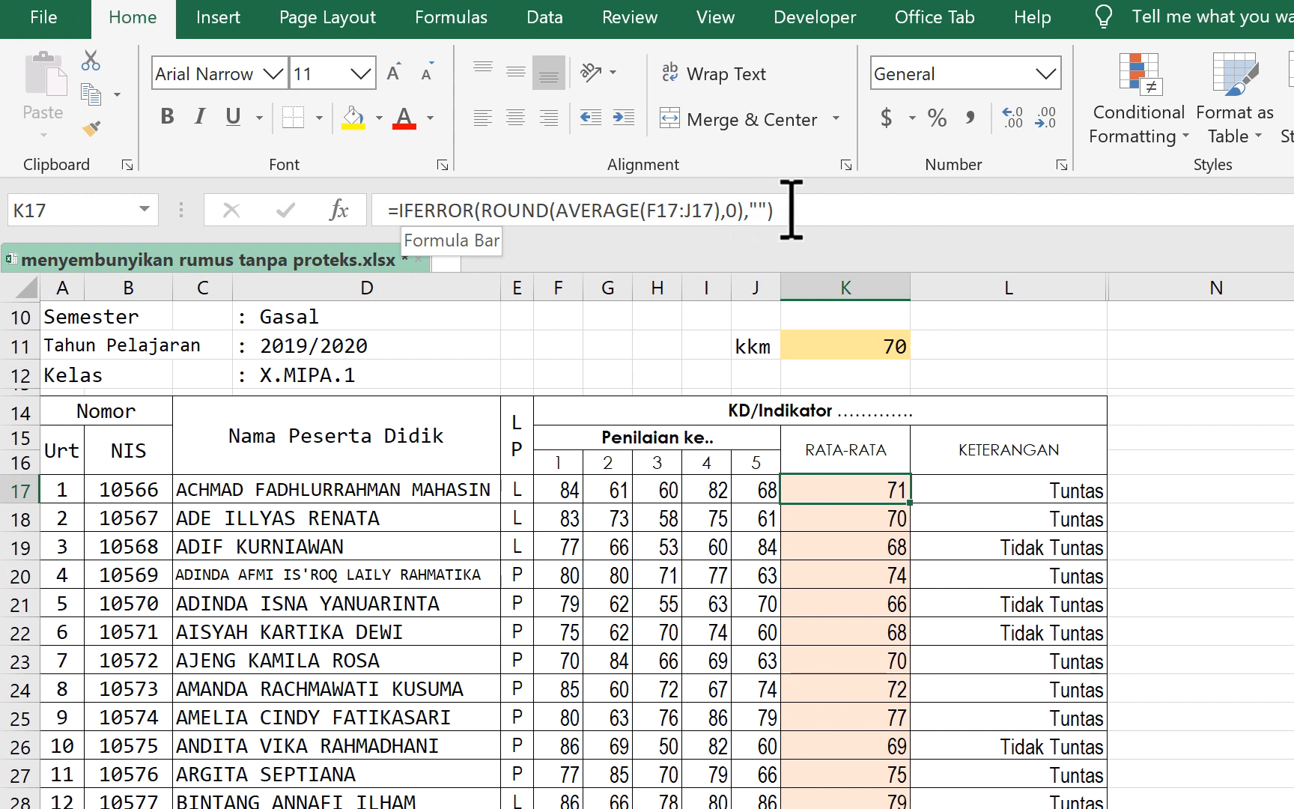
- Remove the line breaks inside the L17 formula so it reads =0+(K17>=$K$11) on one line, and shrink the formula bar to one line
{"action": "left_click", "coordinate": [1045, 494]}
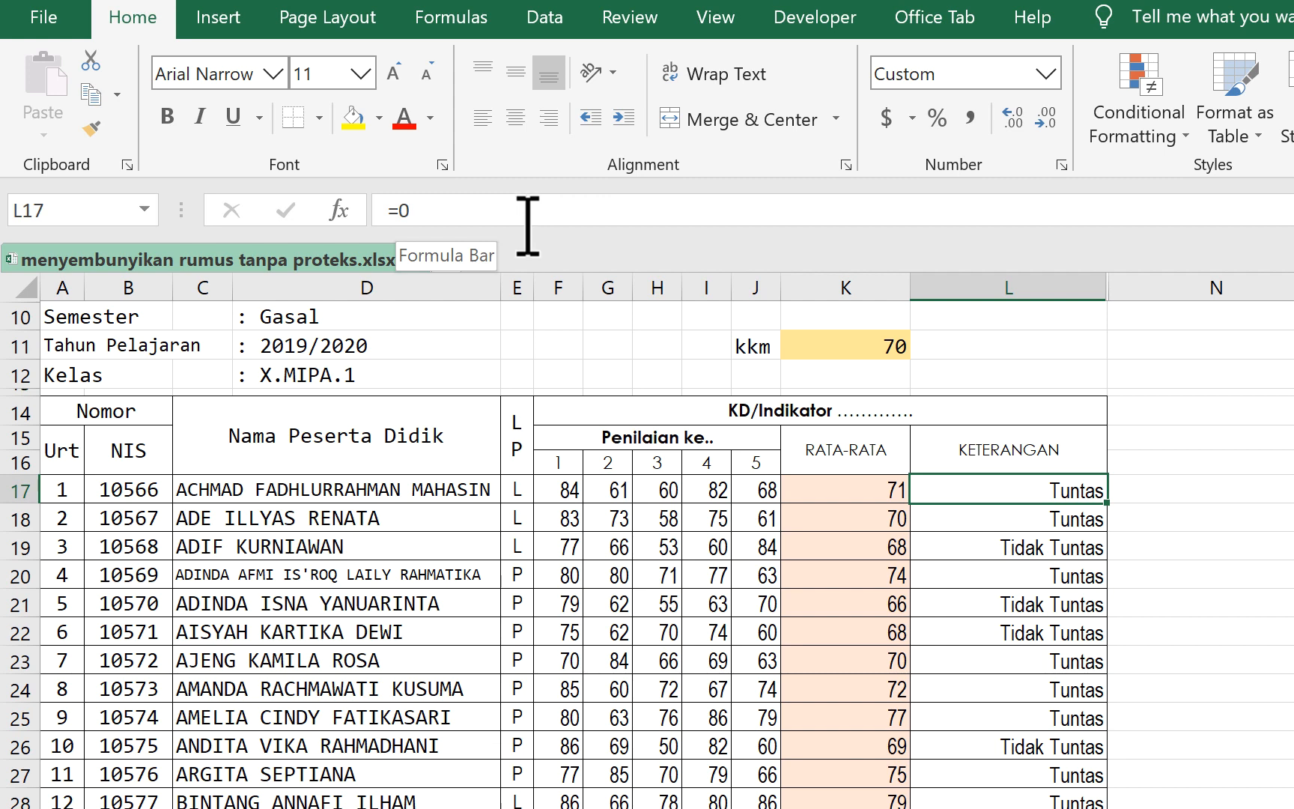
{"action": "left_click_drag", "start_coordinate": [529, 237], "coordinate": [529, 431]}
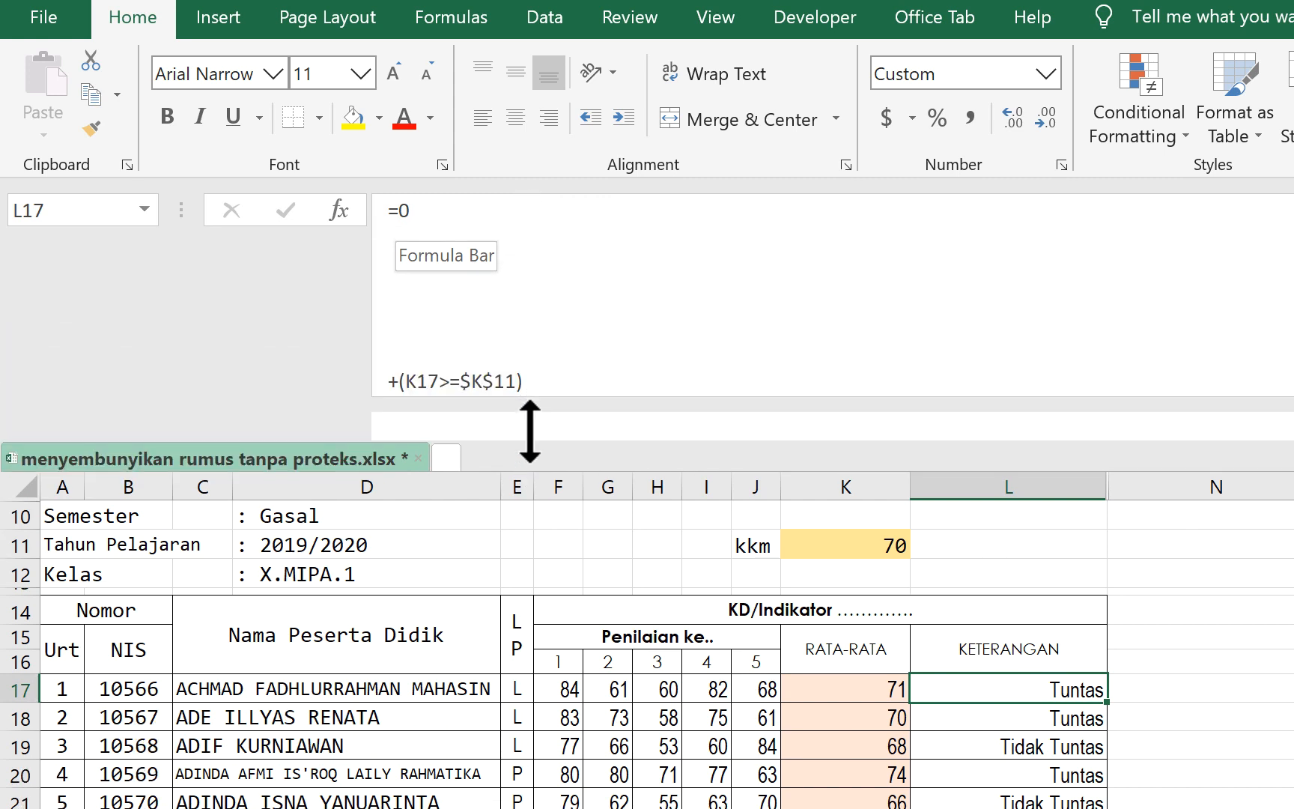
{"action": "left_click", "coordinate": [385, 381]}
{"action": "key", "text": "BackSpace"}
{"action": "key", "text": "BackSpace"}
{"action": "key", "text": "BackSpace"}
{"action": "key", "text": "BackSpace"}
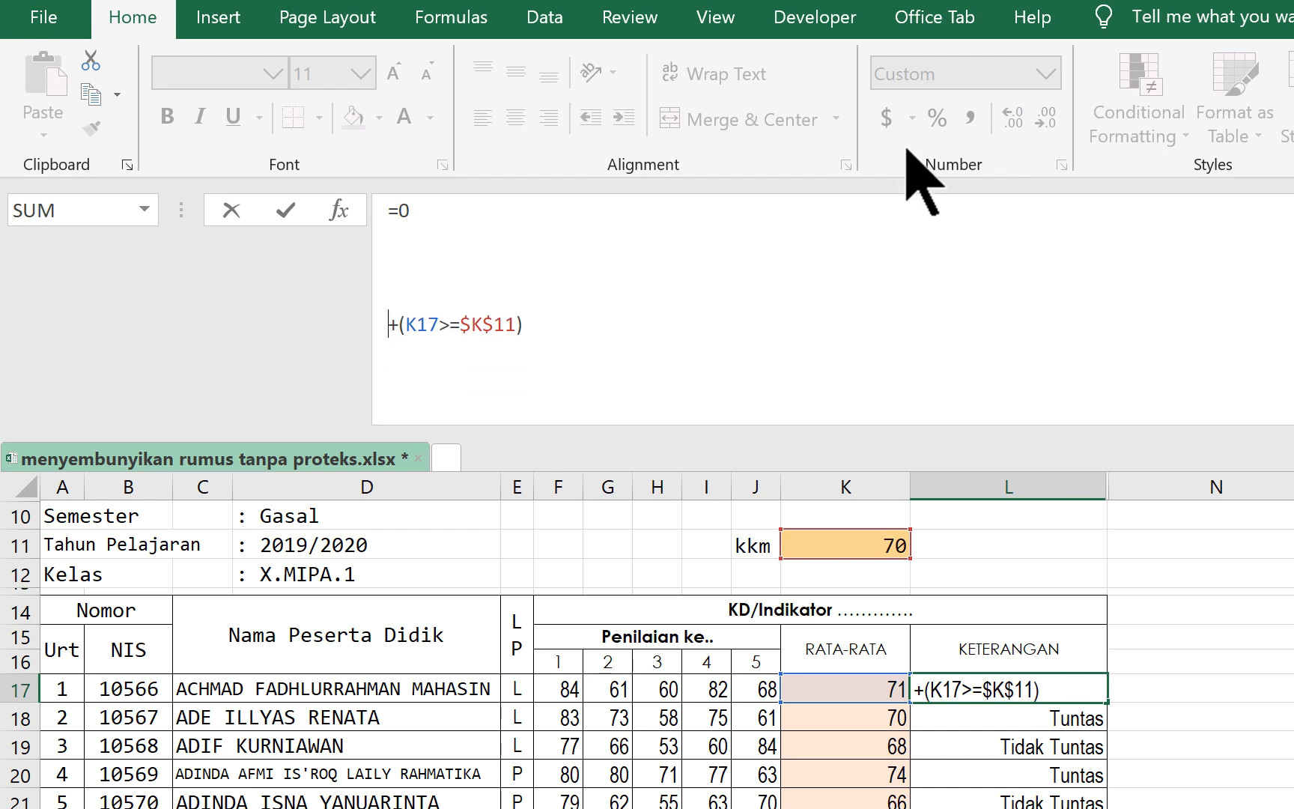
{"action": "key", "text": "BackSpace"}
{"action": "key", "text": "BackSpace"}
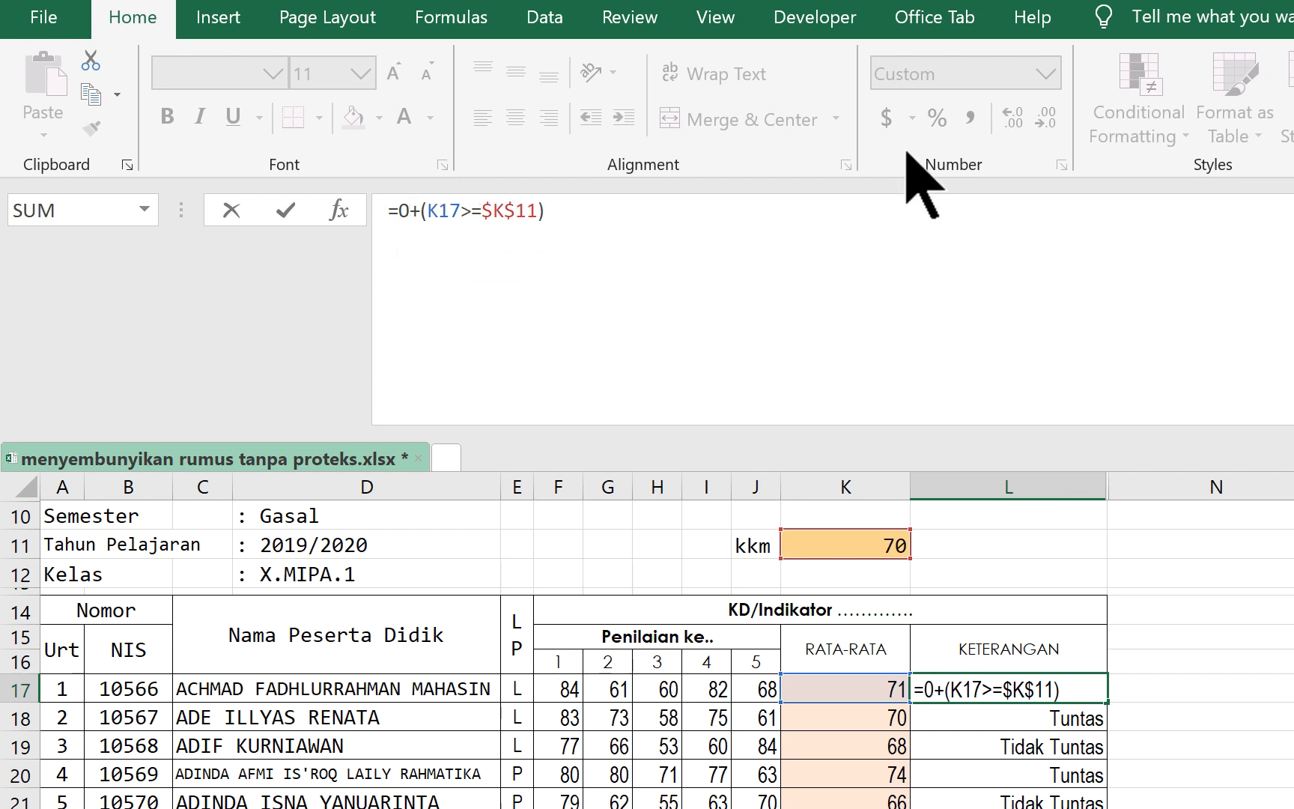
{"action": "left_click_drag", "start_coordinate": [921, 424], "coordinate": [941, 199]}
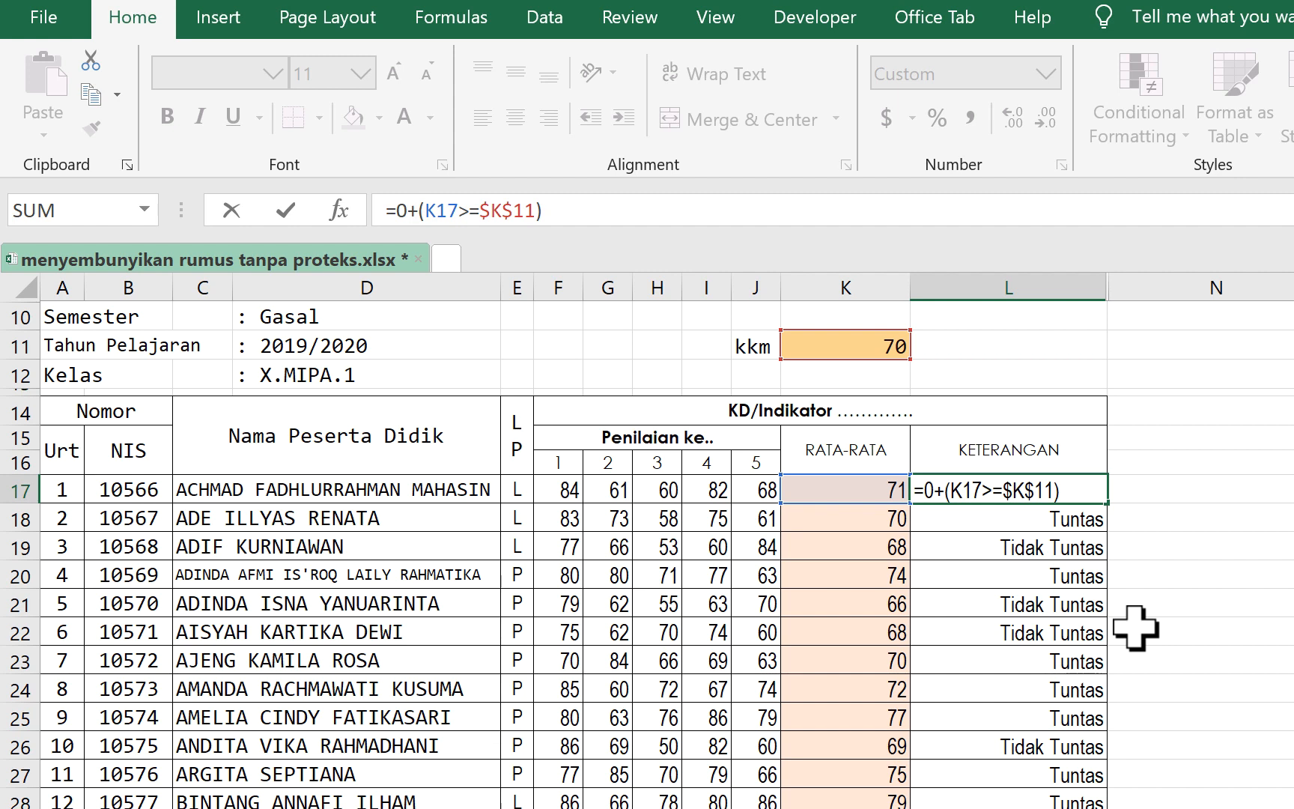
{"action": "key", "text": "Return"}
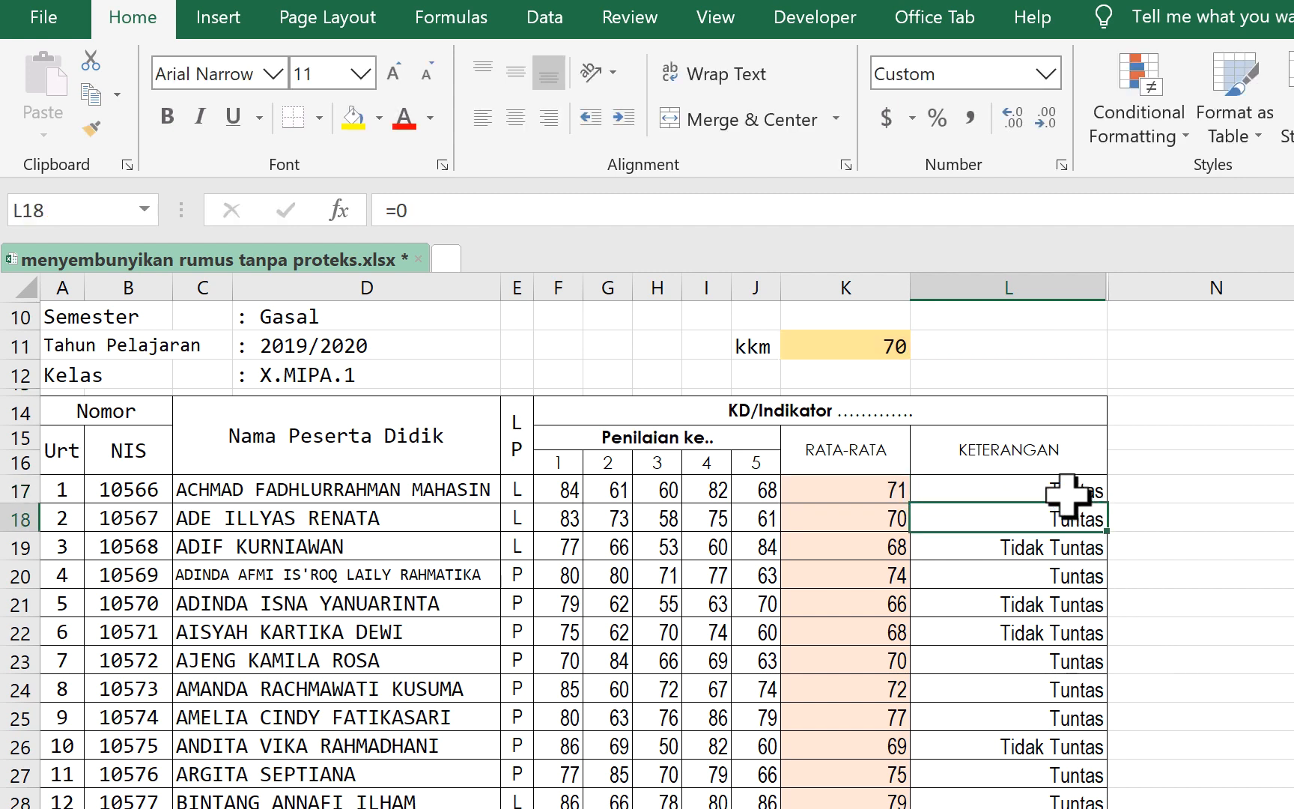
- Compare the formula shown in L17 with those shown in L18, L19 and L21
{"action": "left_click", "coordinate": [1074, 494]}
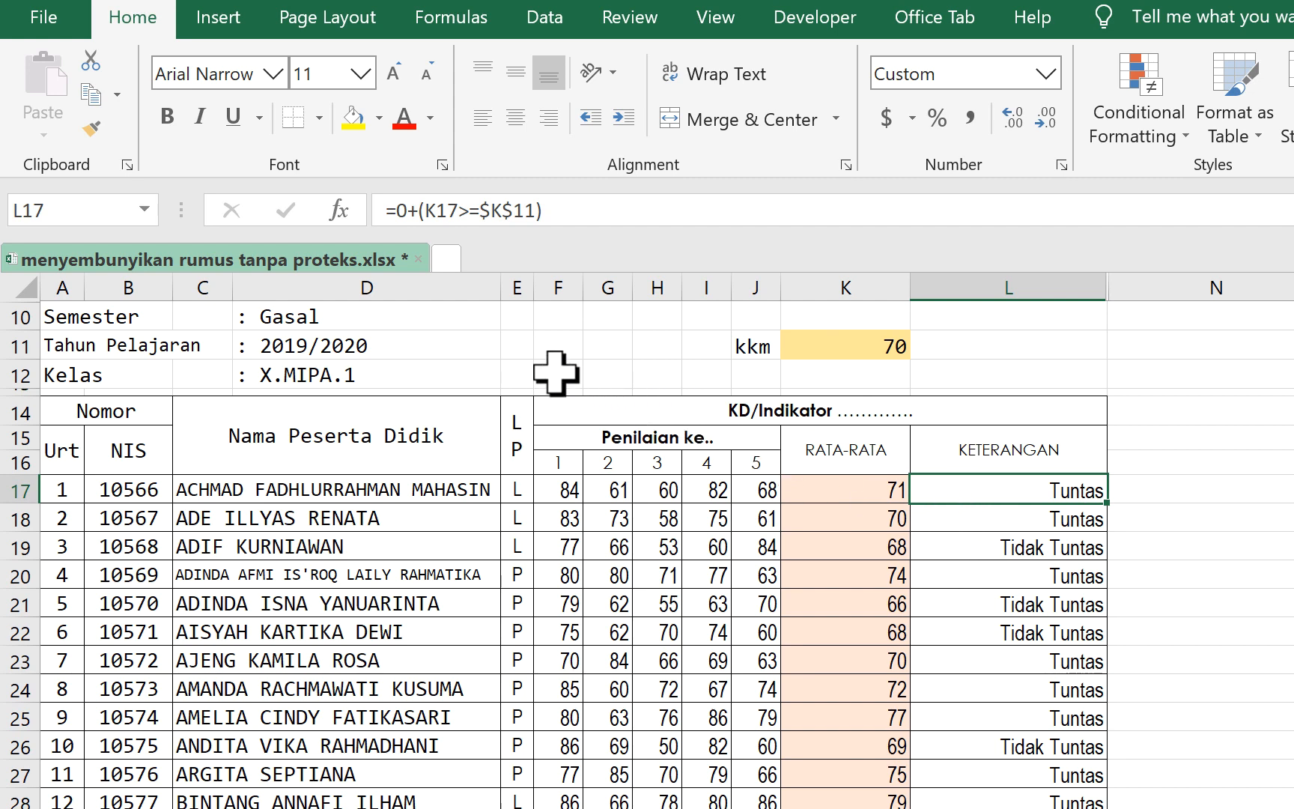
{"action": "left_click", "coordinate": [1031, 520]}
{"action": "left_click", "coordinate": [1021, 554]}
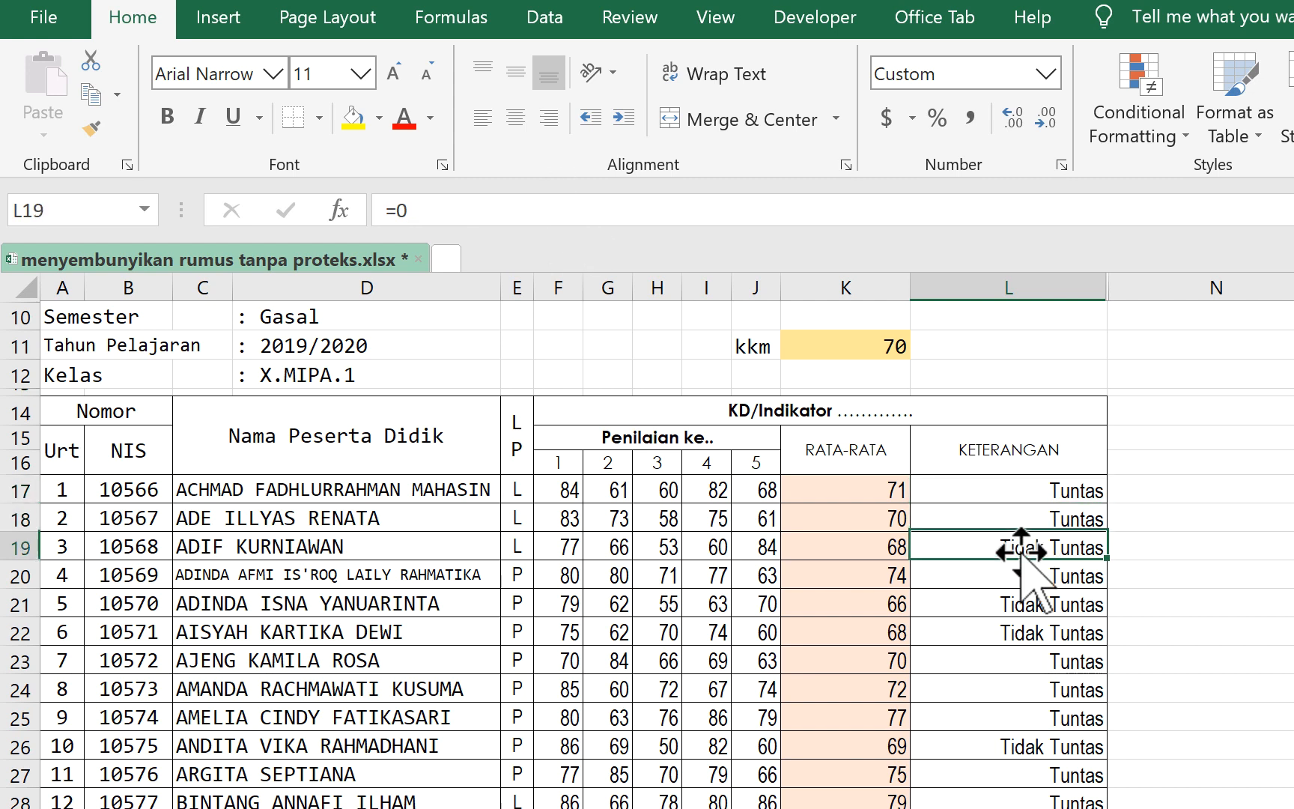
{"action": "left_click", "coordinate": [974, 605]}
- Insert line breaks between =0 and +(K17>=$K$11) in the L17 formula so only =0 shows in the one-line formula bar
{"action": "left_click", "coordinate": [1027, 491]}
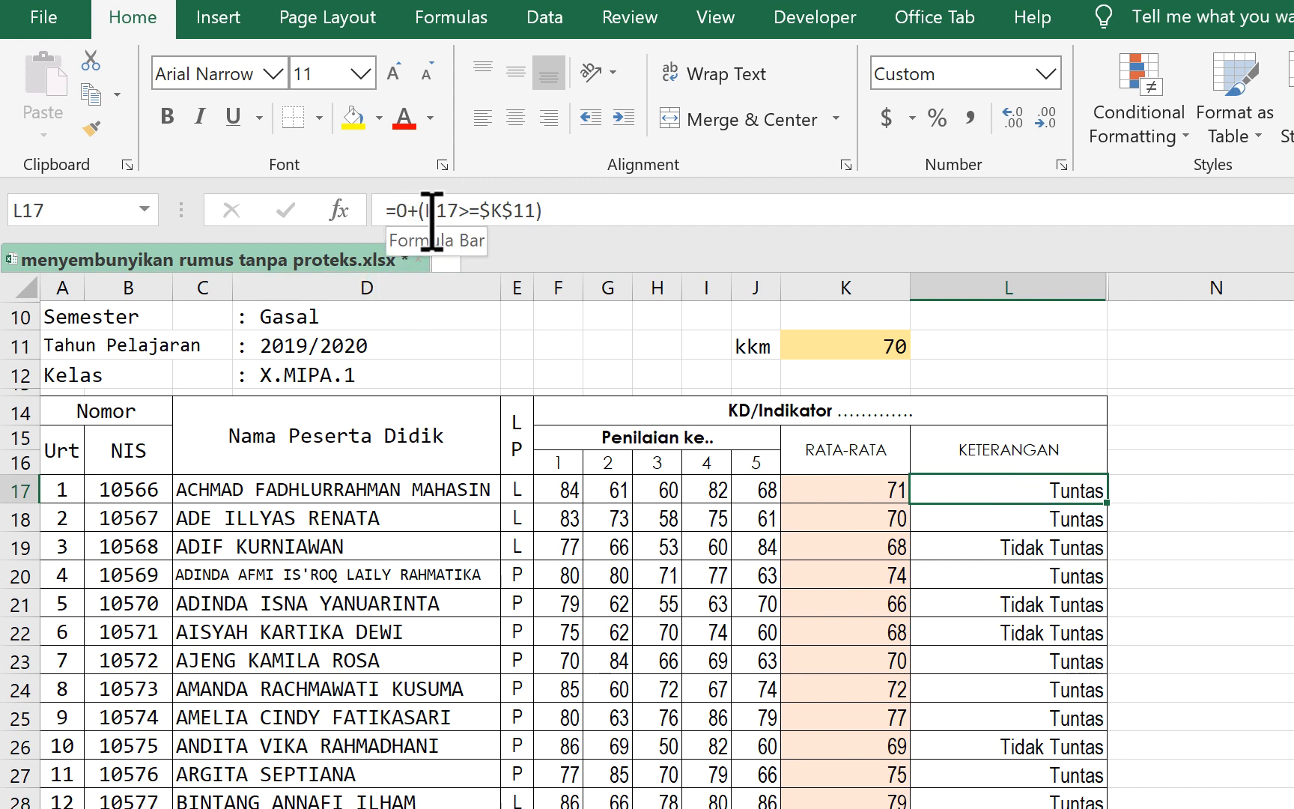
{"action": "left_click", "coordinate": [408, 217]}
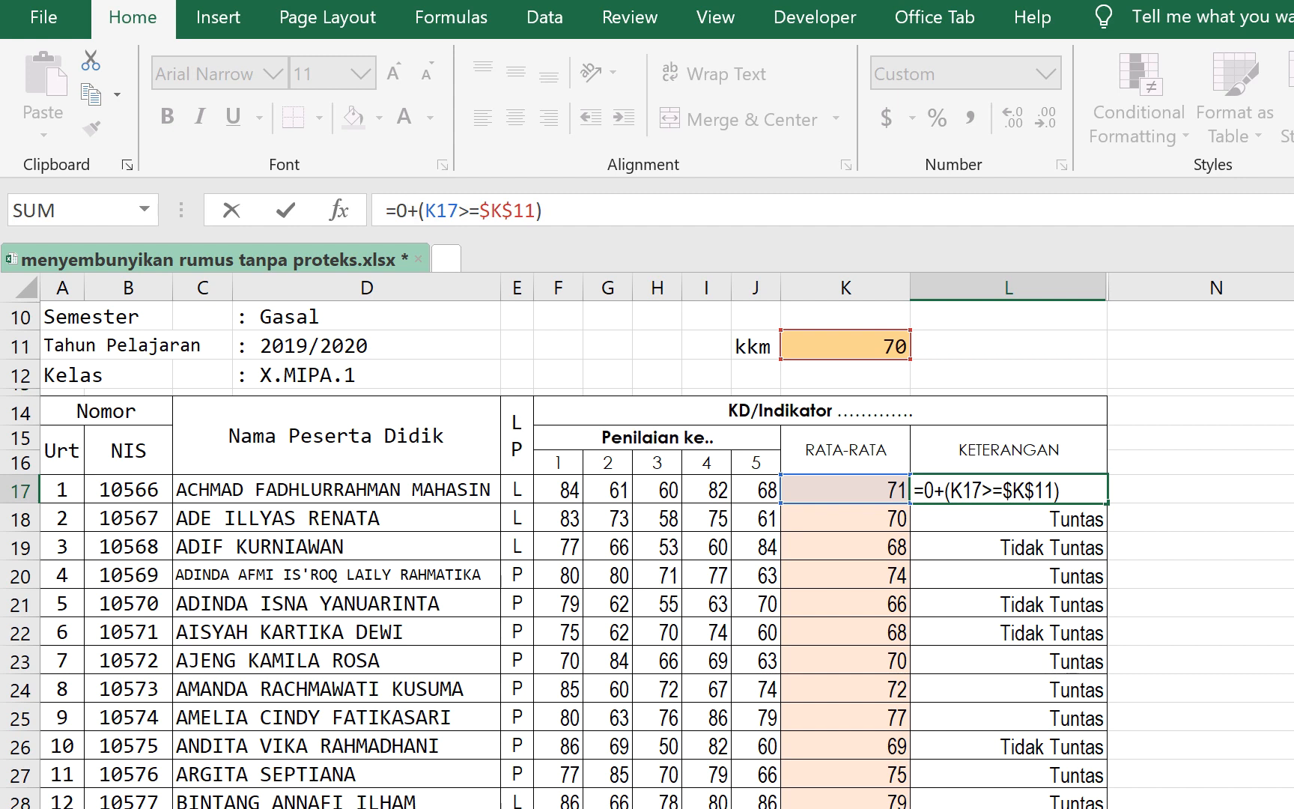
{"action": "key", "text": "BackSpace"}
{"action": "key", "text": "BackSpace"}
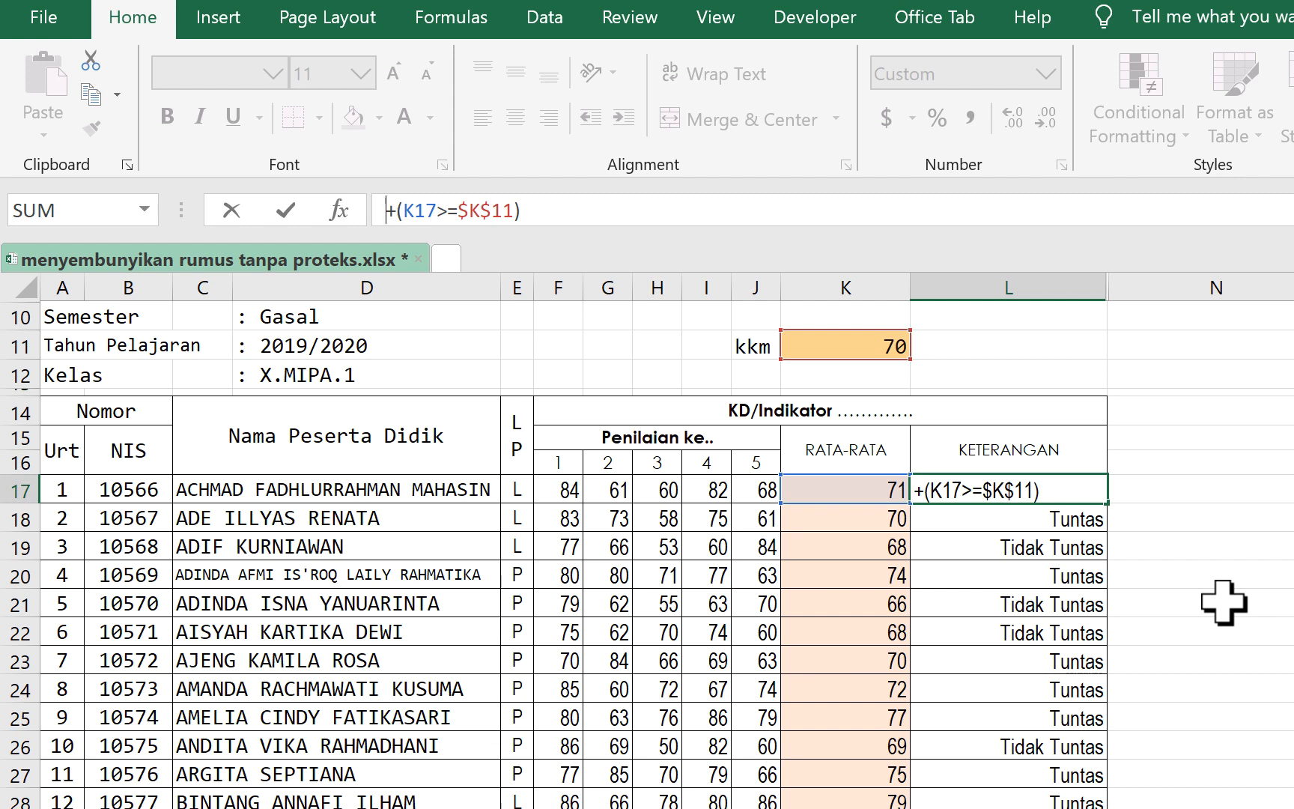
{"action": "key", "text": "Return"}
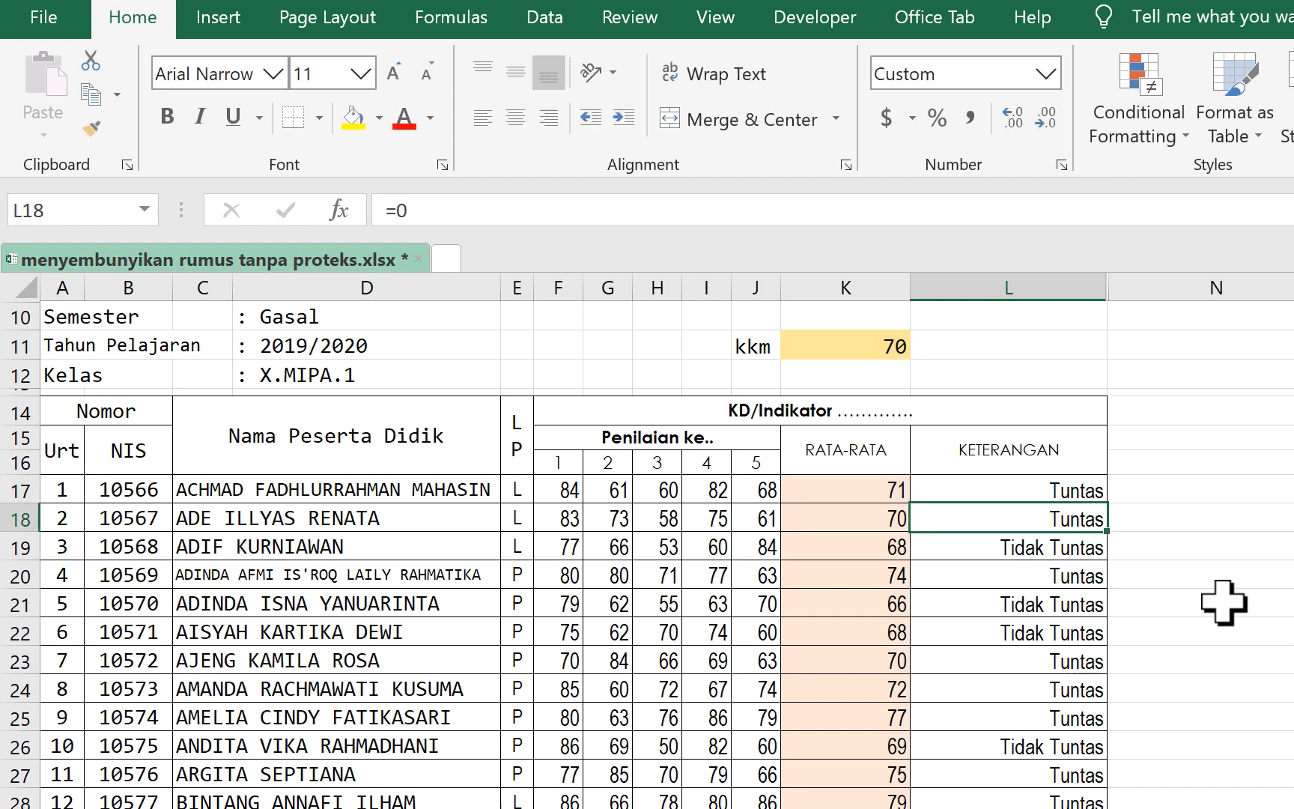
- Enlarge the formula bar for L17, remove the line breaks so the formula reads =0+(K17>=$K$11), and shrink the bar to one line
{"action": "left_click", "coordinate": [975, 487]}
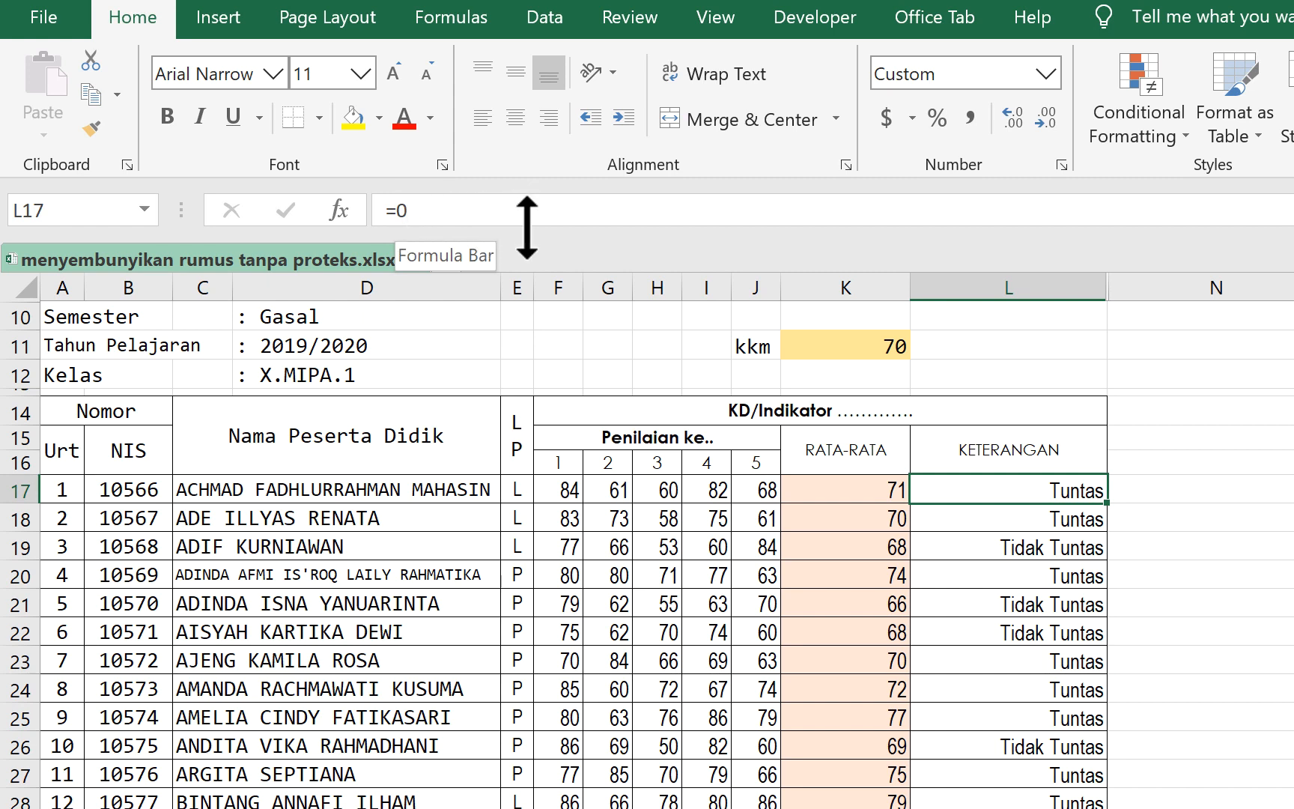
{"action": "left_click_drag", "start_coordinate": [527, 227], "coordinate": [555, 808]}
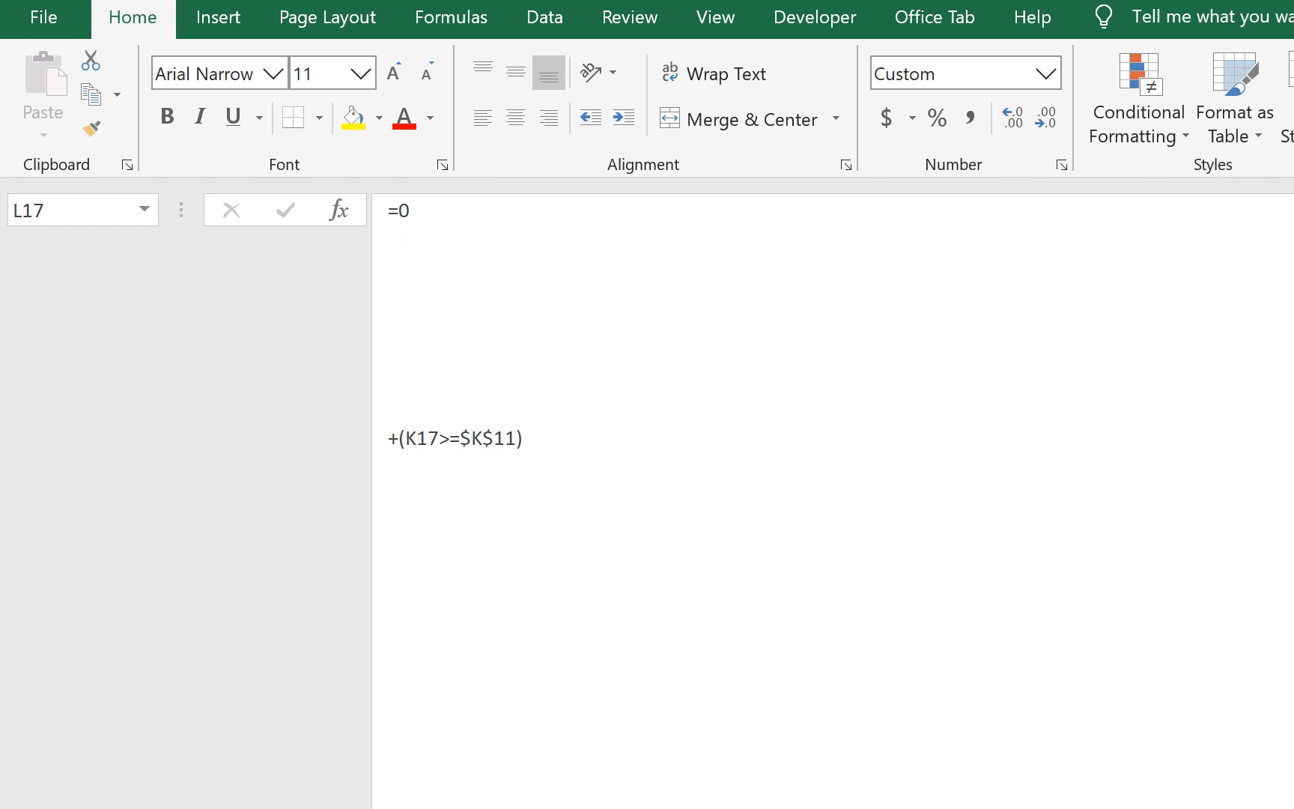
{"action": "left_click_drag", "start_coordinate": [572, 735], "coordinate": [569, 516]}
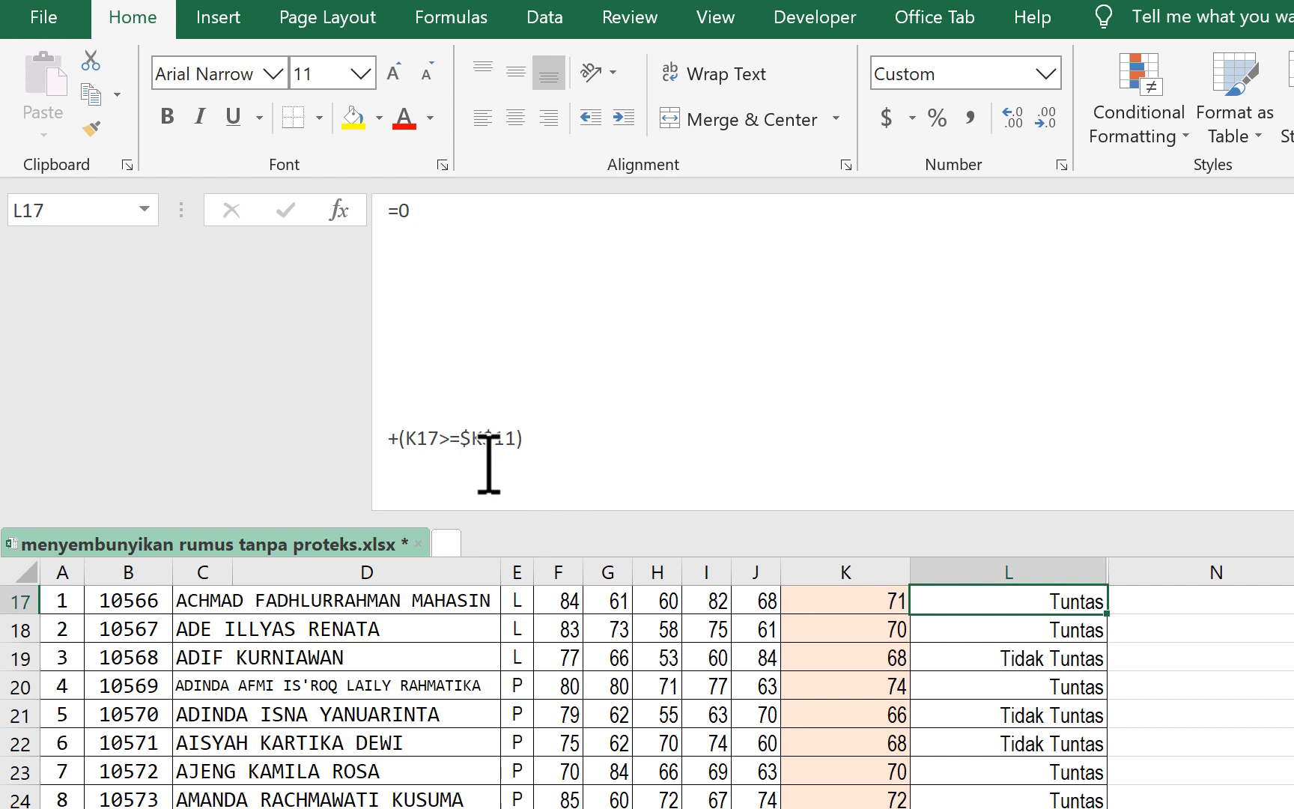
{"action": "left_click", "coordinate": [387, 436]}
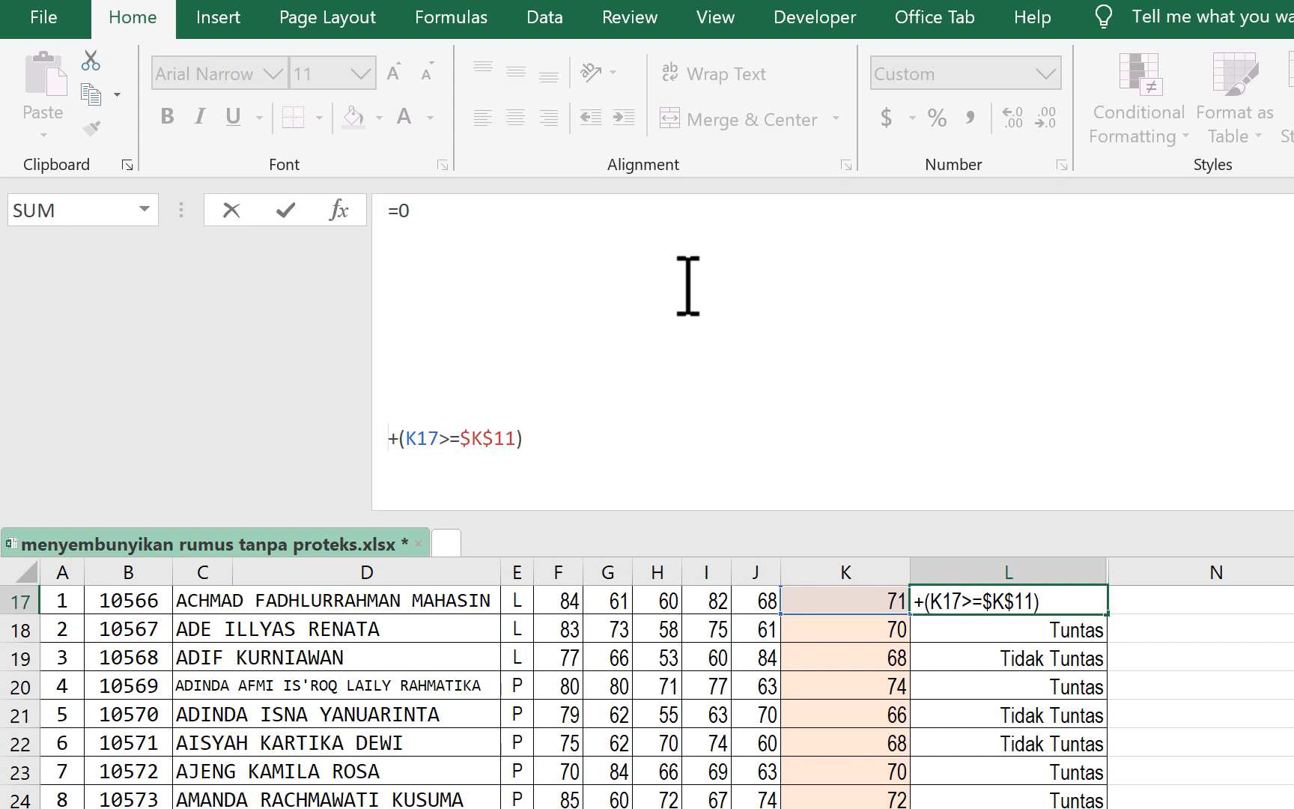
{"action": "key", "text": "BackSpace"}
{"action": "key", "text": "BackSpace"}
{"action": "key", "text": "BackSpace"}
{"action": "key", "text": "BackSpace"}
{"action": "key", "text": "BackSpace"}
{"action": "key", "text": "BackSpace"}
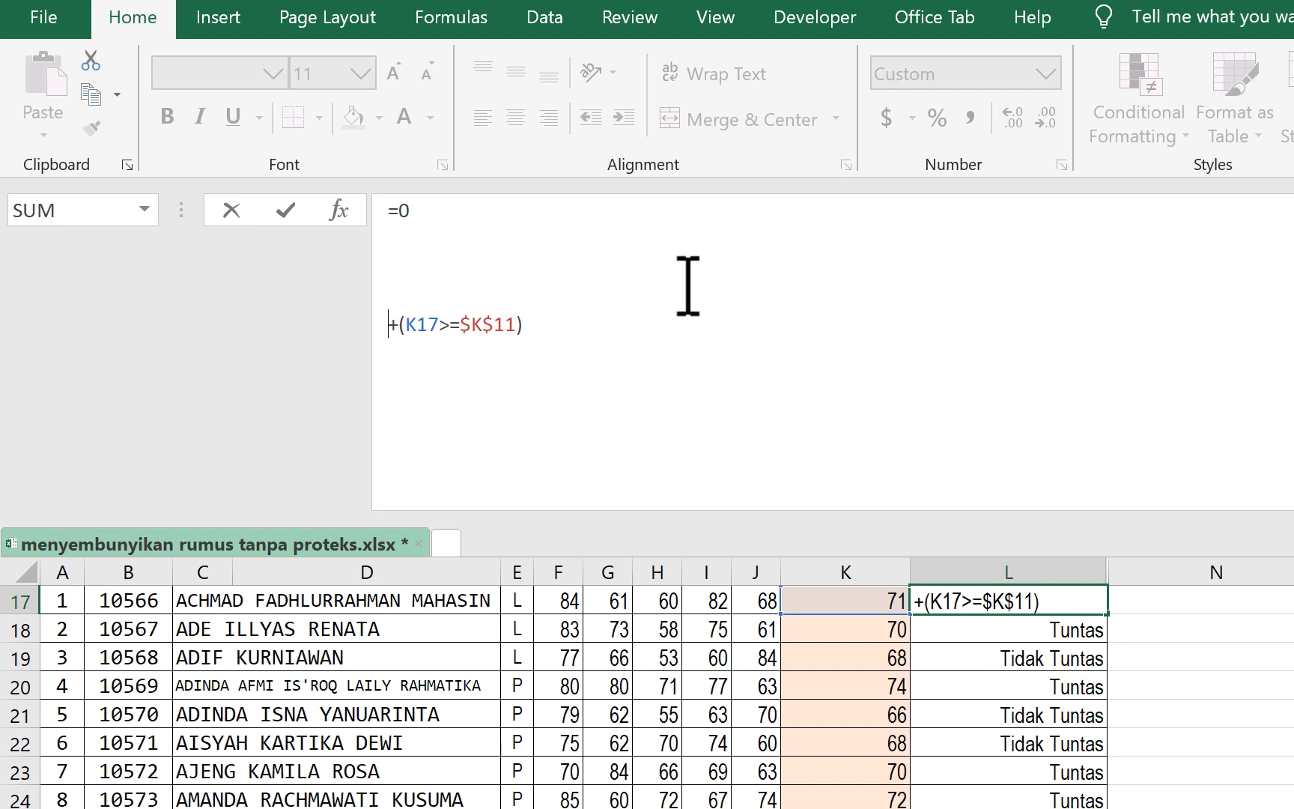
{"action": "key", "text": "BackSpace"}
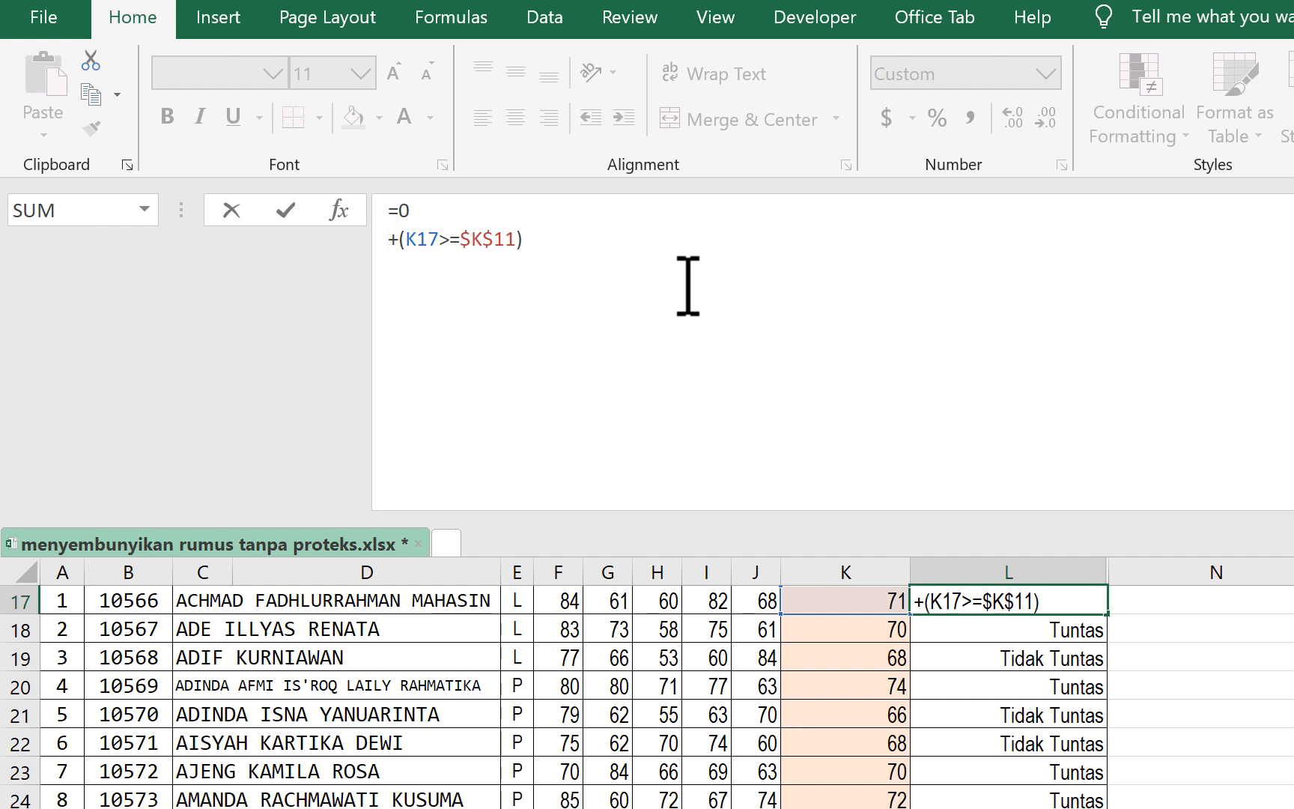
{"action": "key", "text": "BackSpace"}
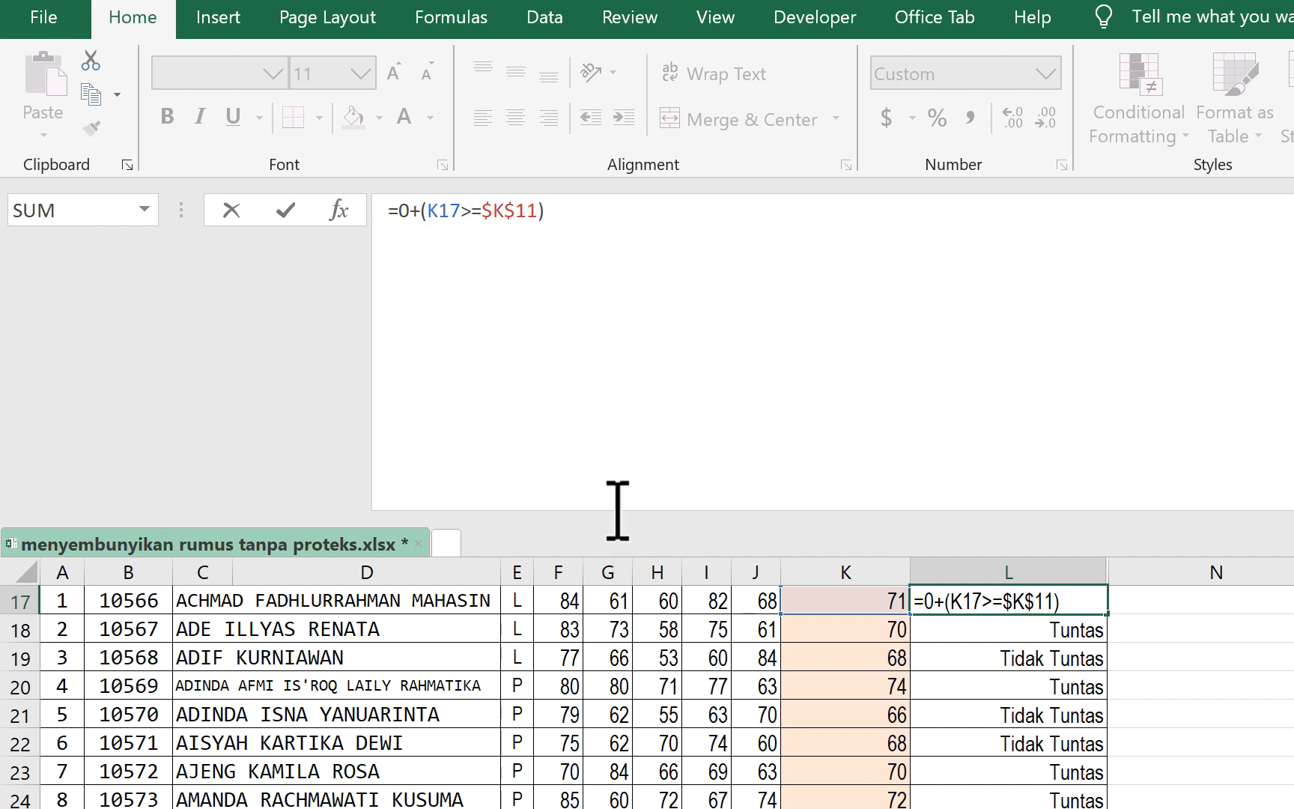
{"action": "left_click_drag", "start_coordinate": [620, 516], "coordinate": [645, 245]}
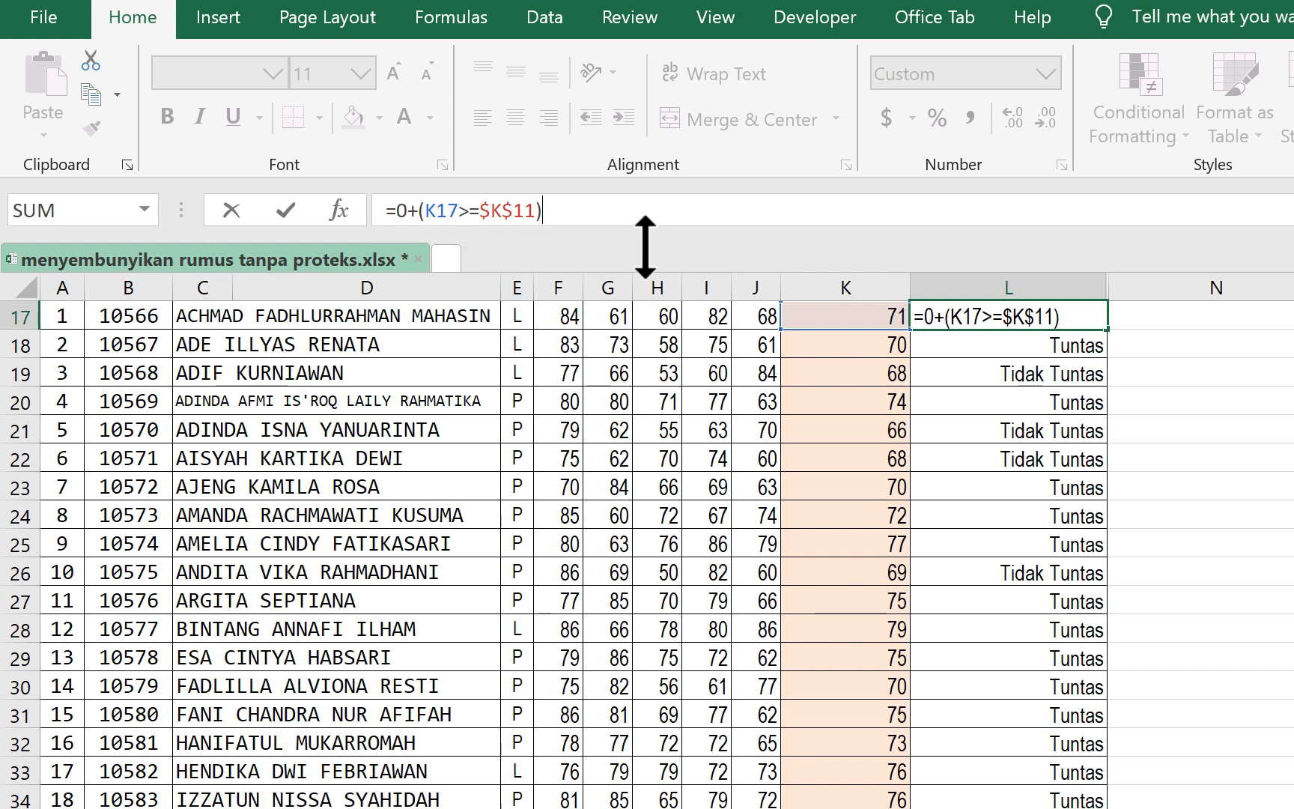
{"action": "left_click", "coordinate": [1209, 460]}
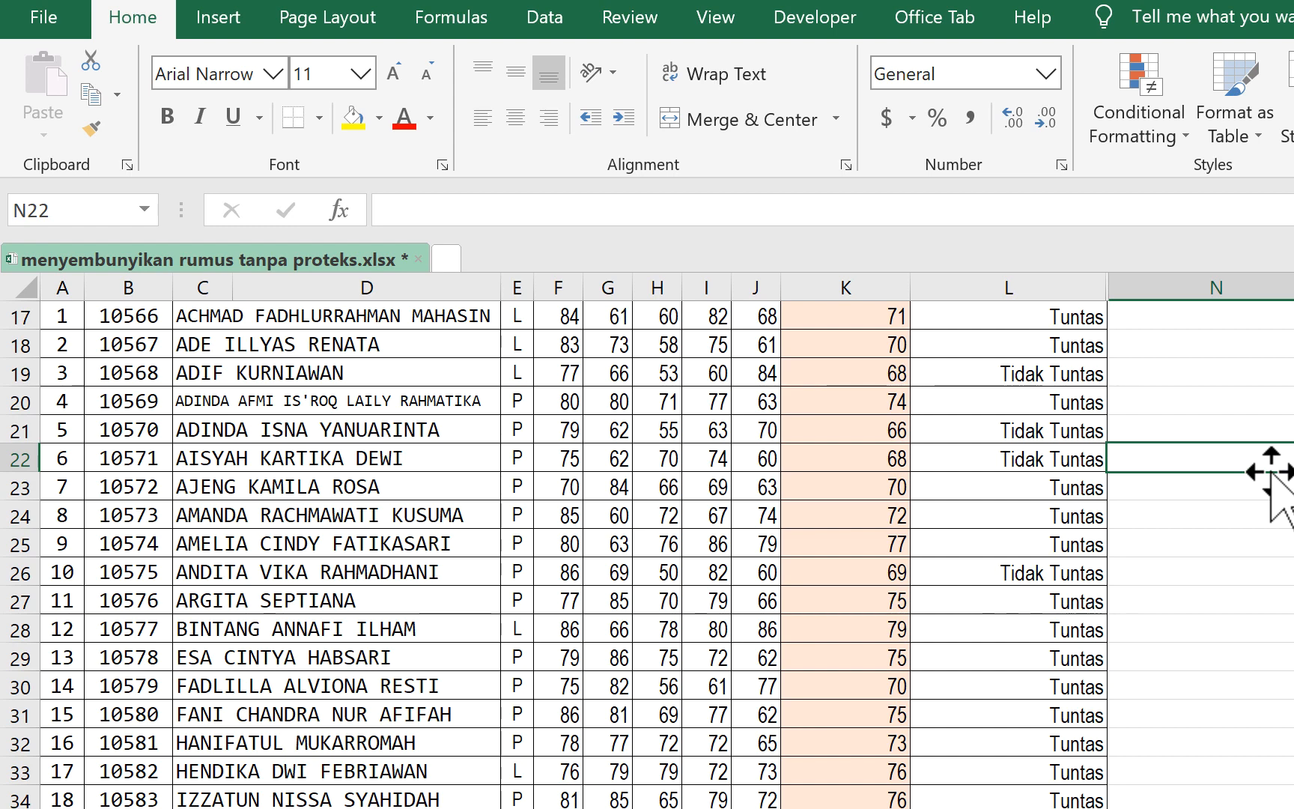
- Compare the formula display of L17 with L18, L19 and L21 and with the average formula in K19
{"action": "scroll", "coordinate": [1271, 471], "scroll_direction": "right", "scroll_amount": 3}
{"action": "scroll", "coordinate": [1269, 474], "scroll_direction": "up", "scroll_amount": 3}
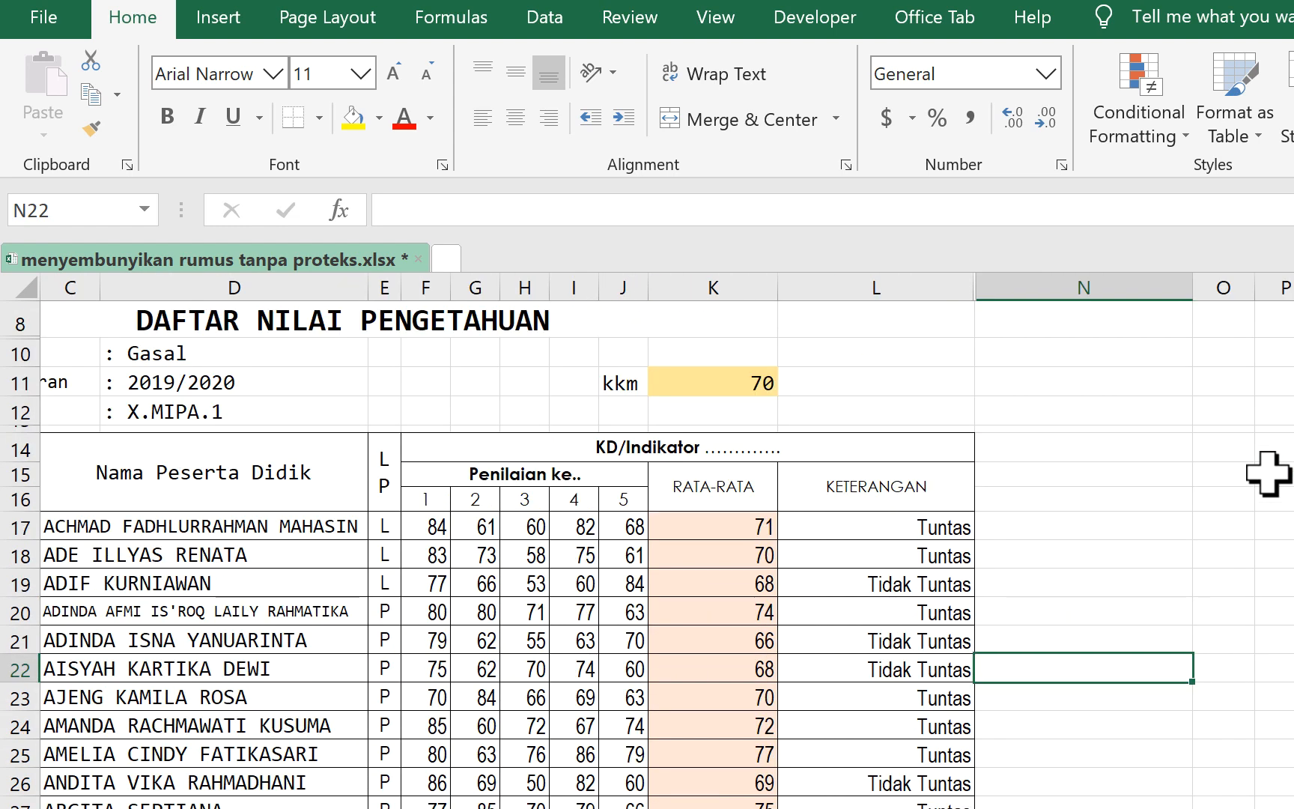
{"action": "left_click", "coordinate": [911, 503]}
{"action": "left_click", "coordinate": [940, 526]}
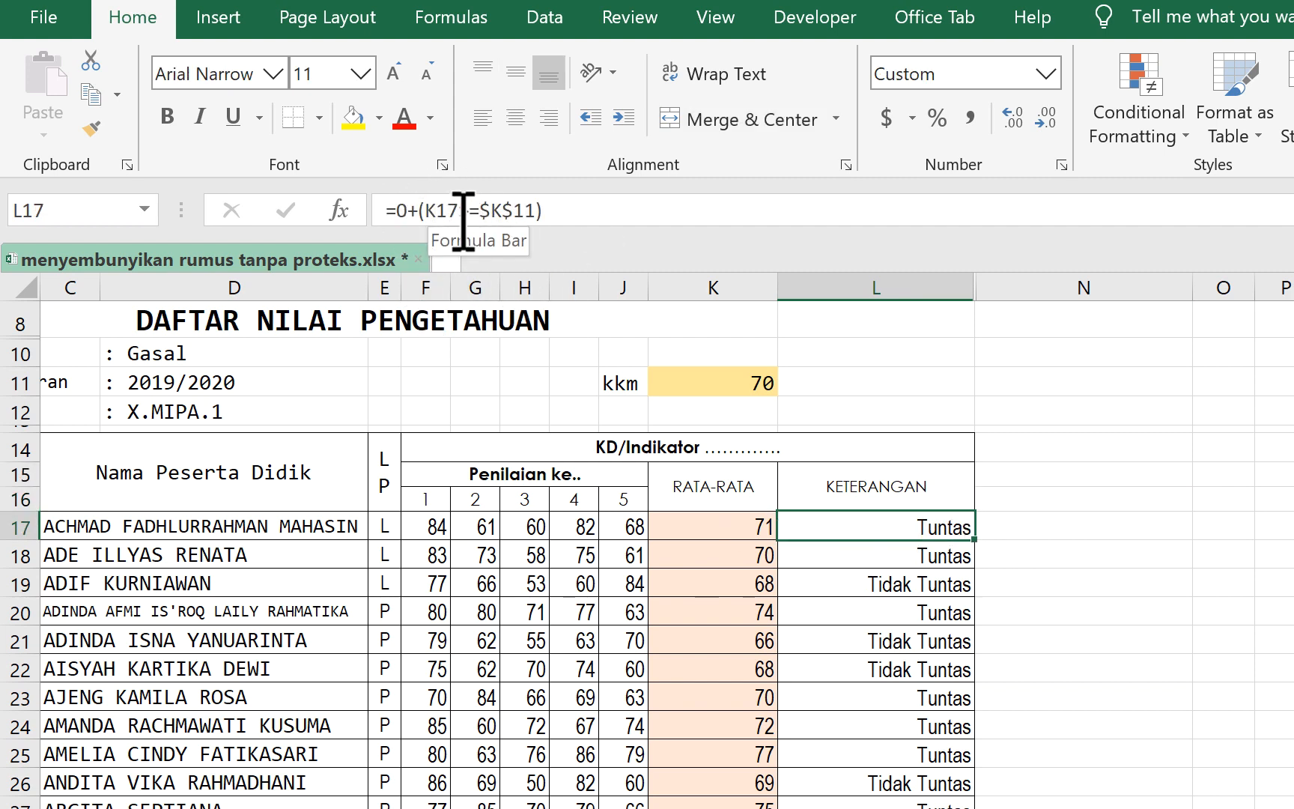
{"action": "left_click", "coordinate": [930, 583]}
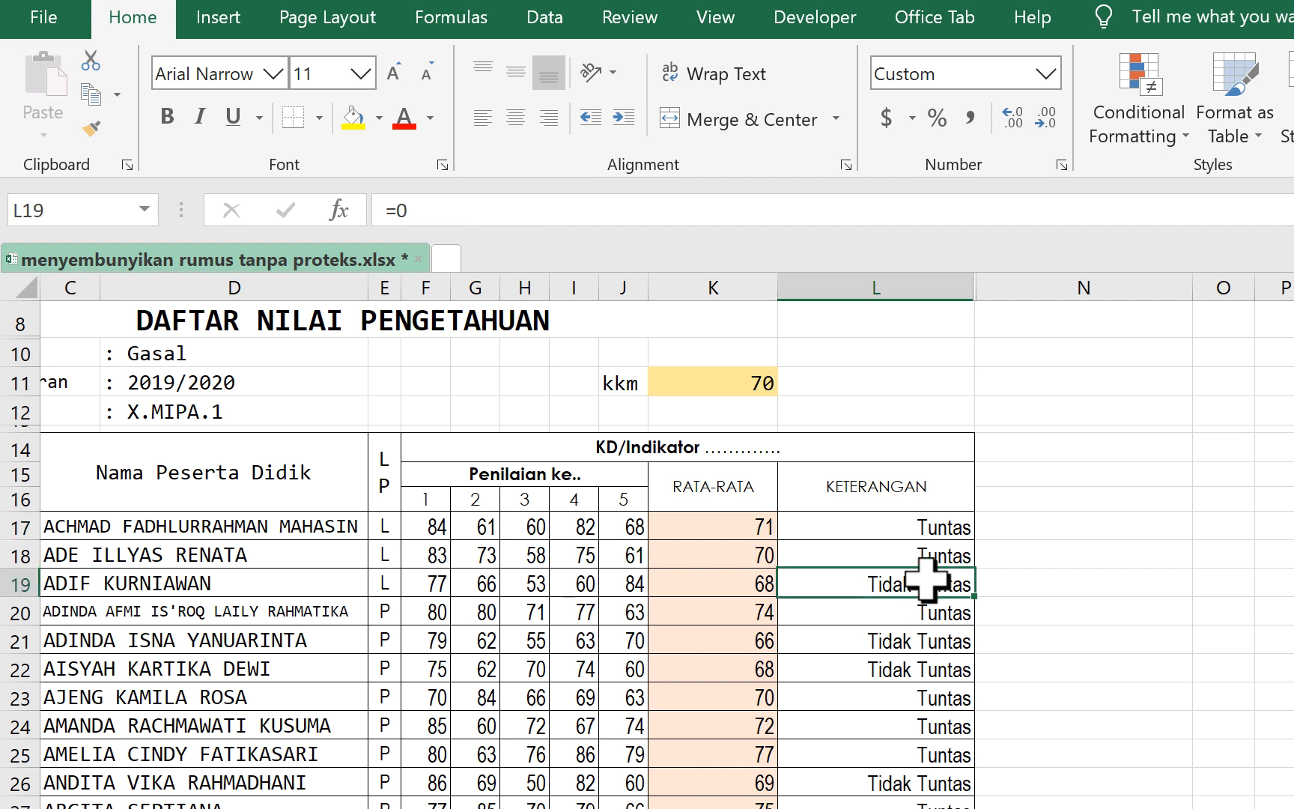
{"action": "left_click", "coordinate": [938, 525]}
{"action": "left_click", "coordinate": [933, 555]}
{"action": "left_click", "coordinate": [745, 584]}
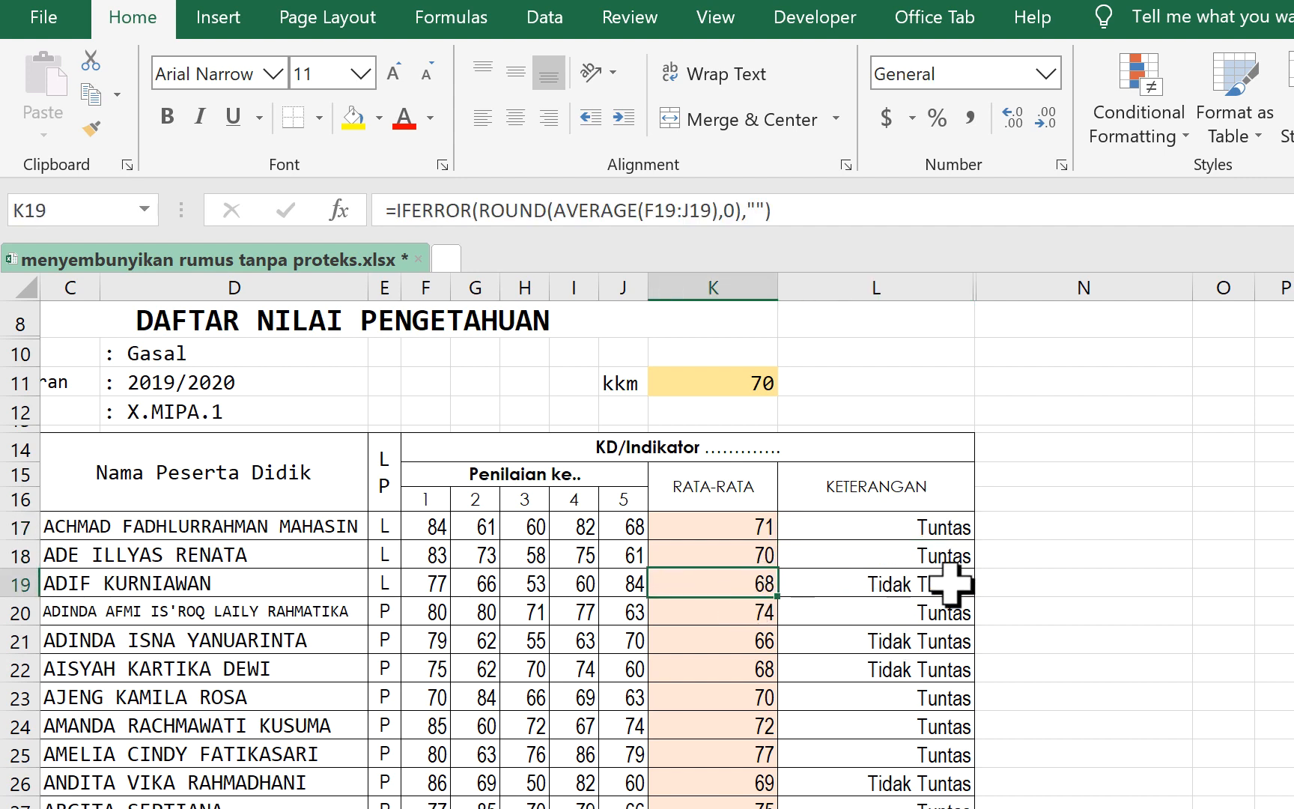
{"action": "left_click", "coordinate": [951, 586]}
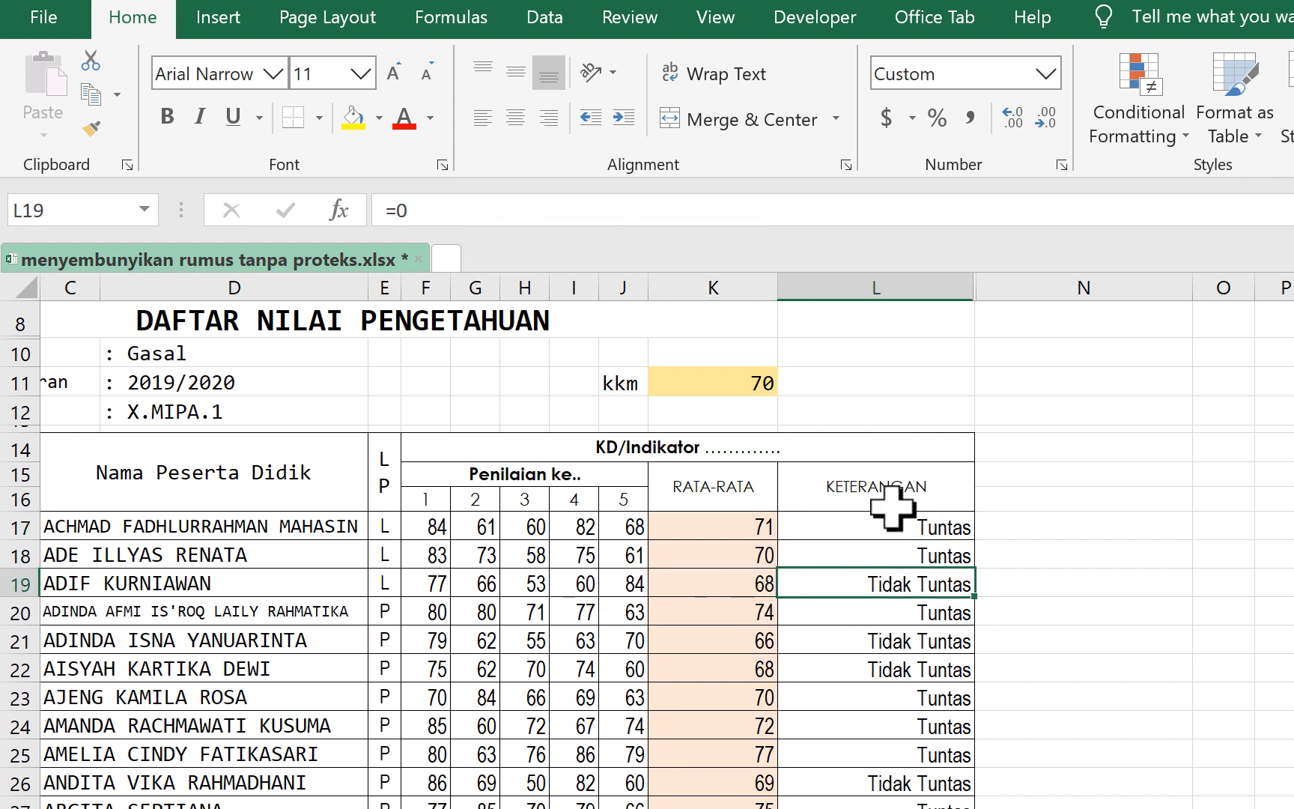
{"action": "left_click", "coordinate": [912, 638]}
- Fill the L17 formula down the KETERANGAN column and check the copied formulas as far as L22
{"action": "left_click", "coordinate": [903, 528]}
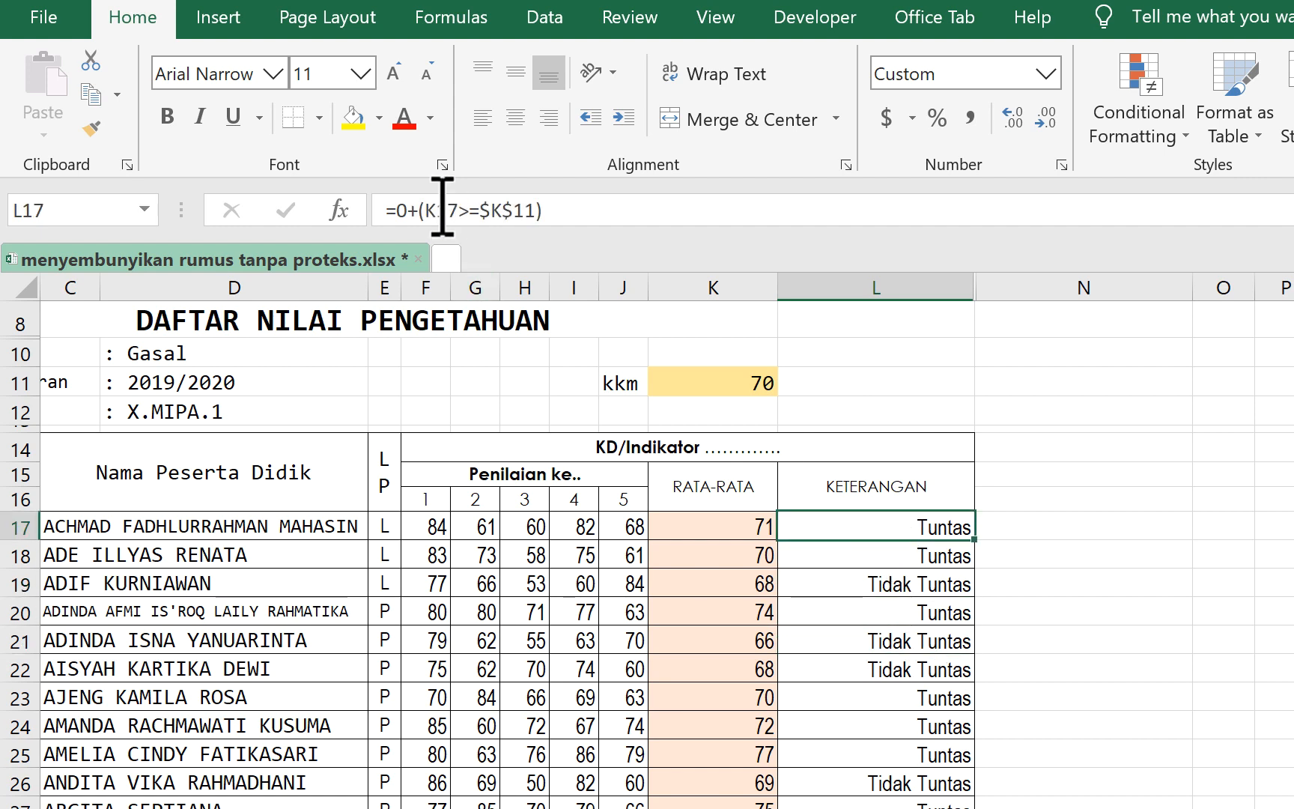
{"action": "double_click", "coordinate": [980, 541]}
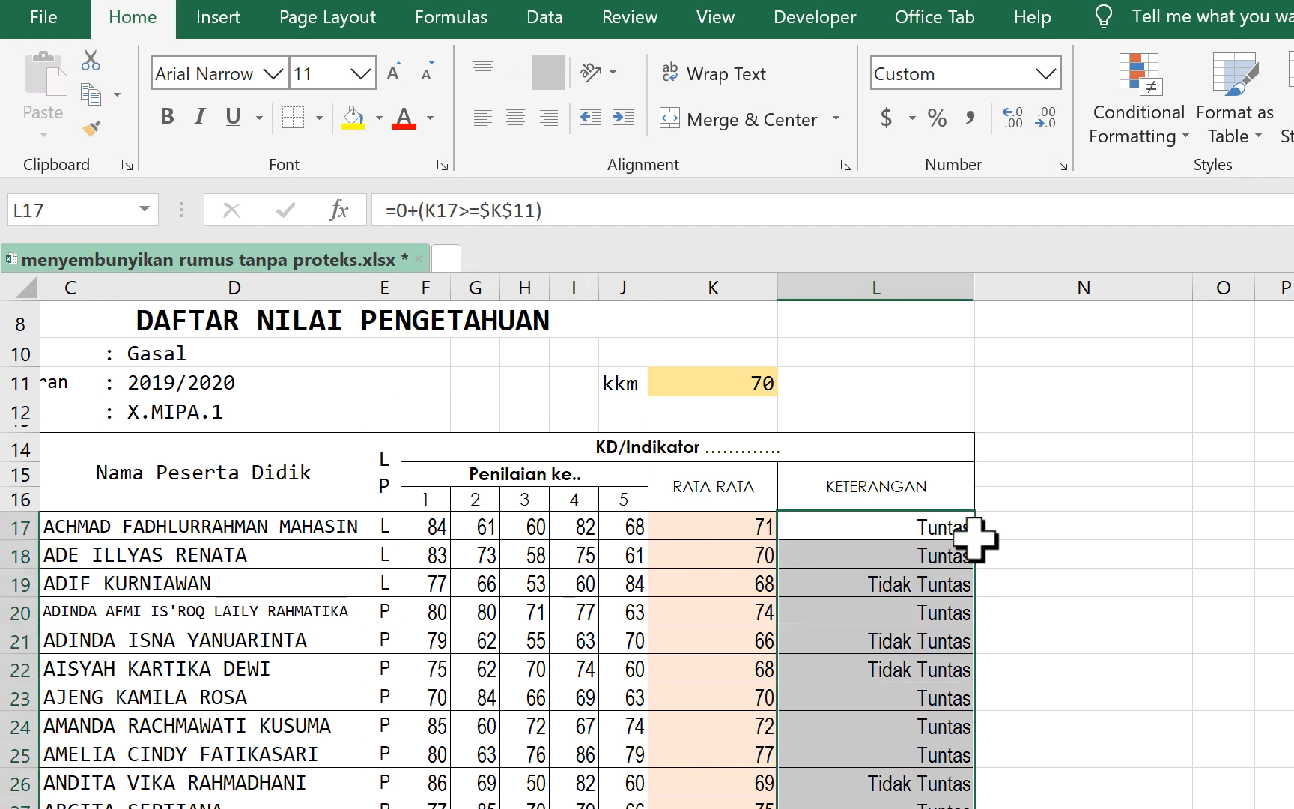
{"action": "left_click", "coordinate": [855, 535]}
{"action": "left_click", "coordinate": [857, 576]}
{"action": "left_click", "coordinate": [864, 610]}
{"action": "left_click", "coordinate": [874, 669]}
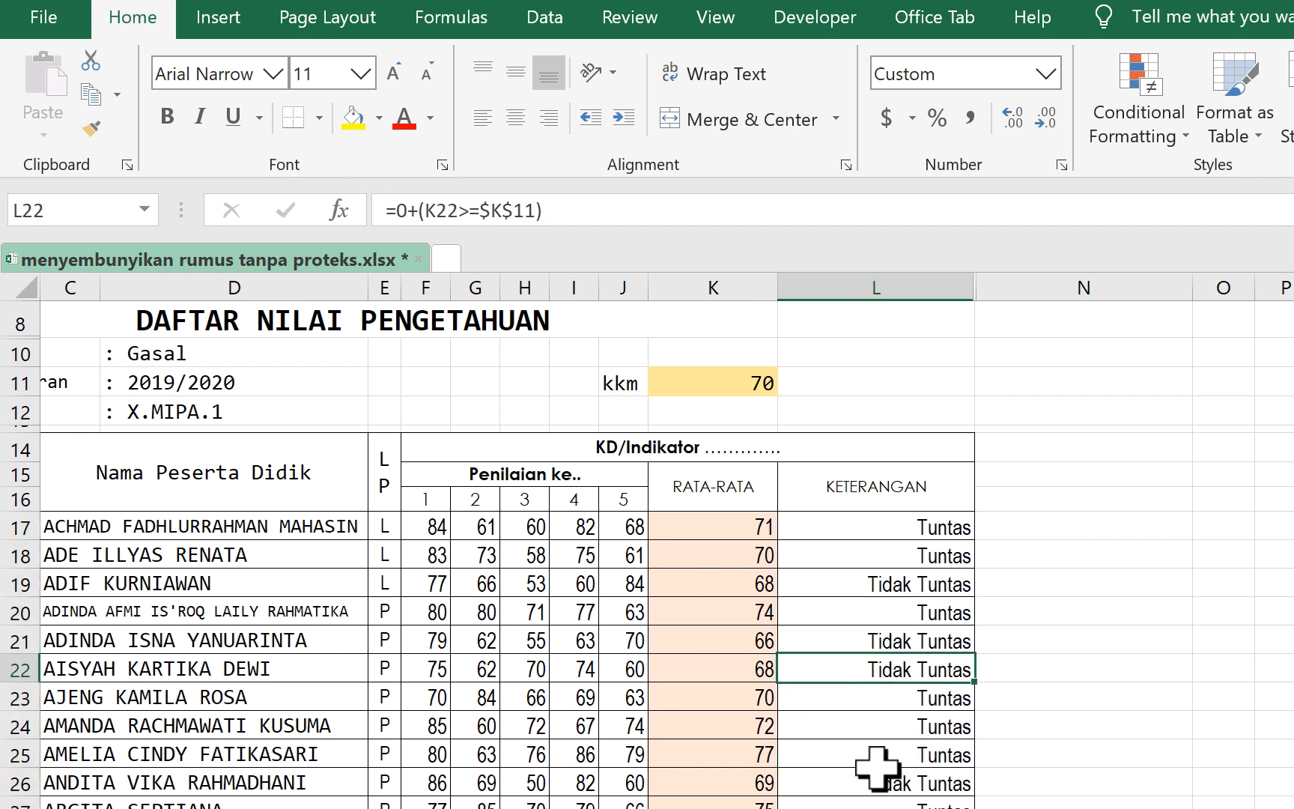
- Check the formulas in the KETERANGAN cells L19, L18 and L17
{"action": "left_click_drag", "start_coordinate": [878, 768], "coordinate": [876, 752]}
{"action": "left_click", "coordinate": [891, 581]}
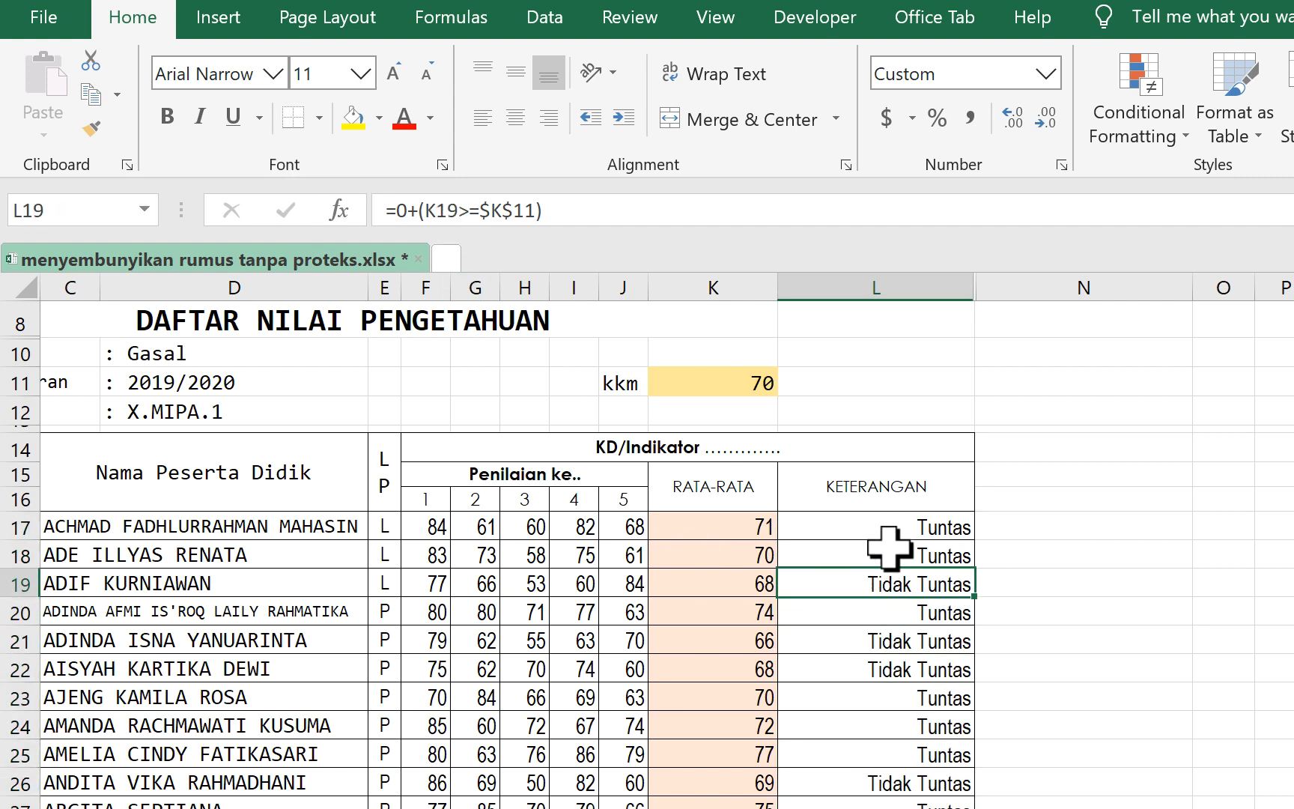
{"action": "left_click", "coordinate": [888, 553]}
{"action": "left_click", "coordinate": [875, 524]}
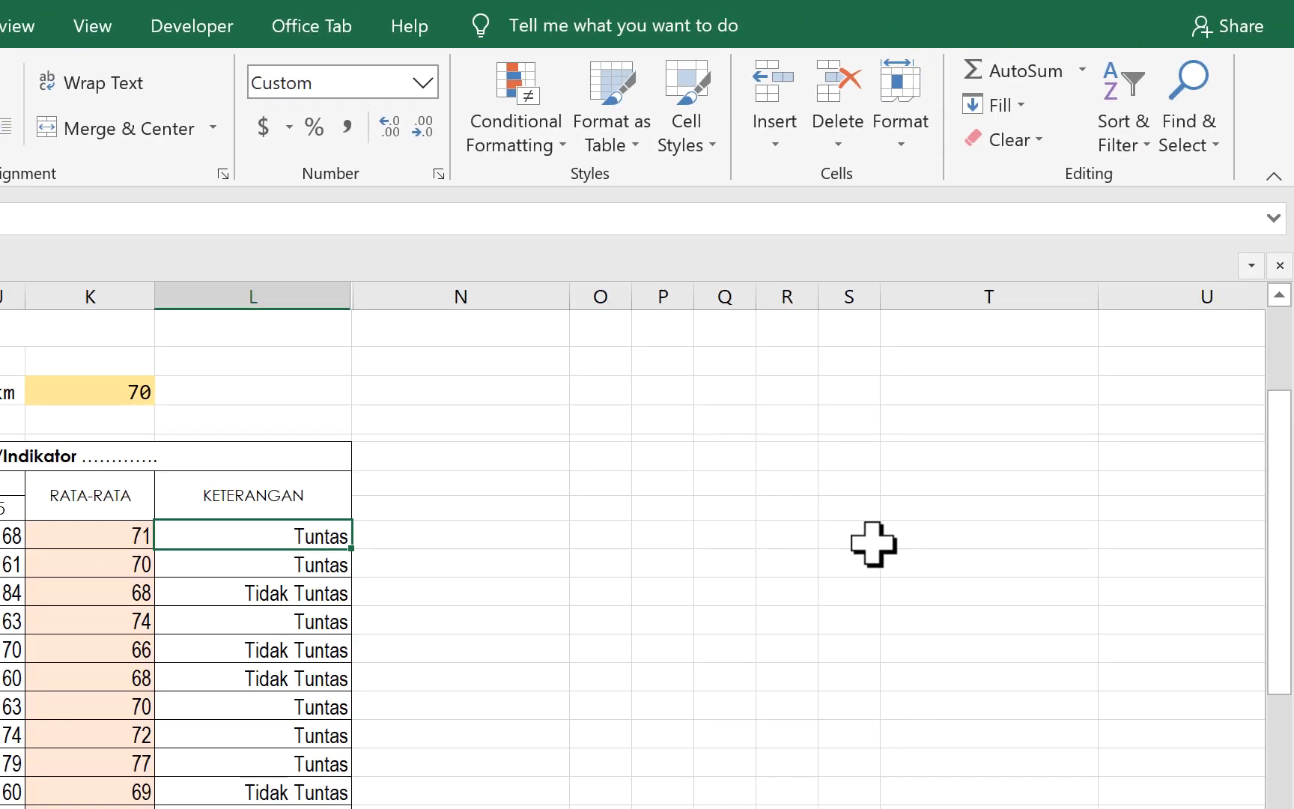
- Give the empty cell P10 the custom number format 0 % and a yellow fill
{"action": "left_click", "coordinate": [652, 363]}
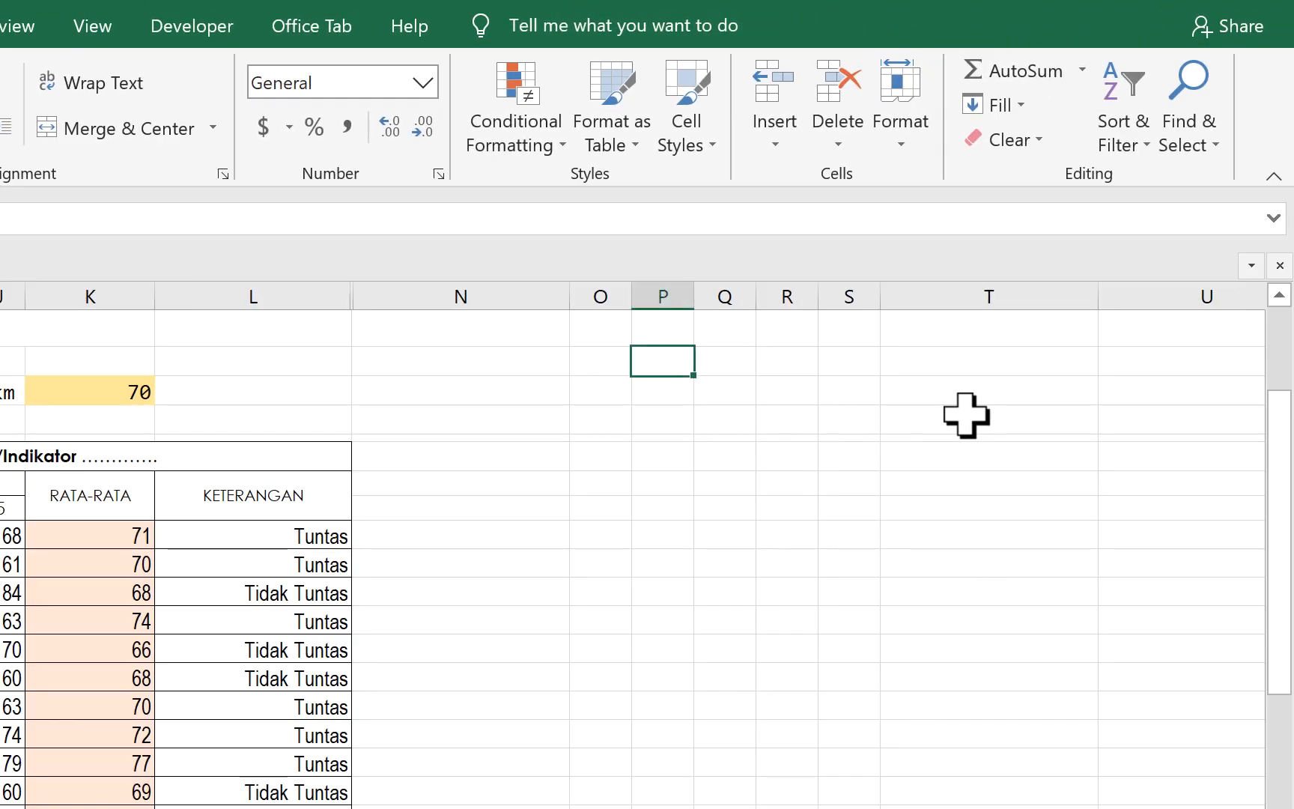
{"action": "right_click", "coordinate": [664, 360]}
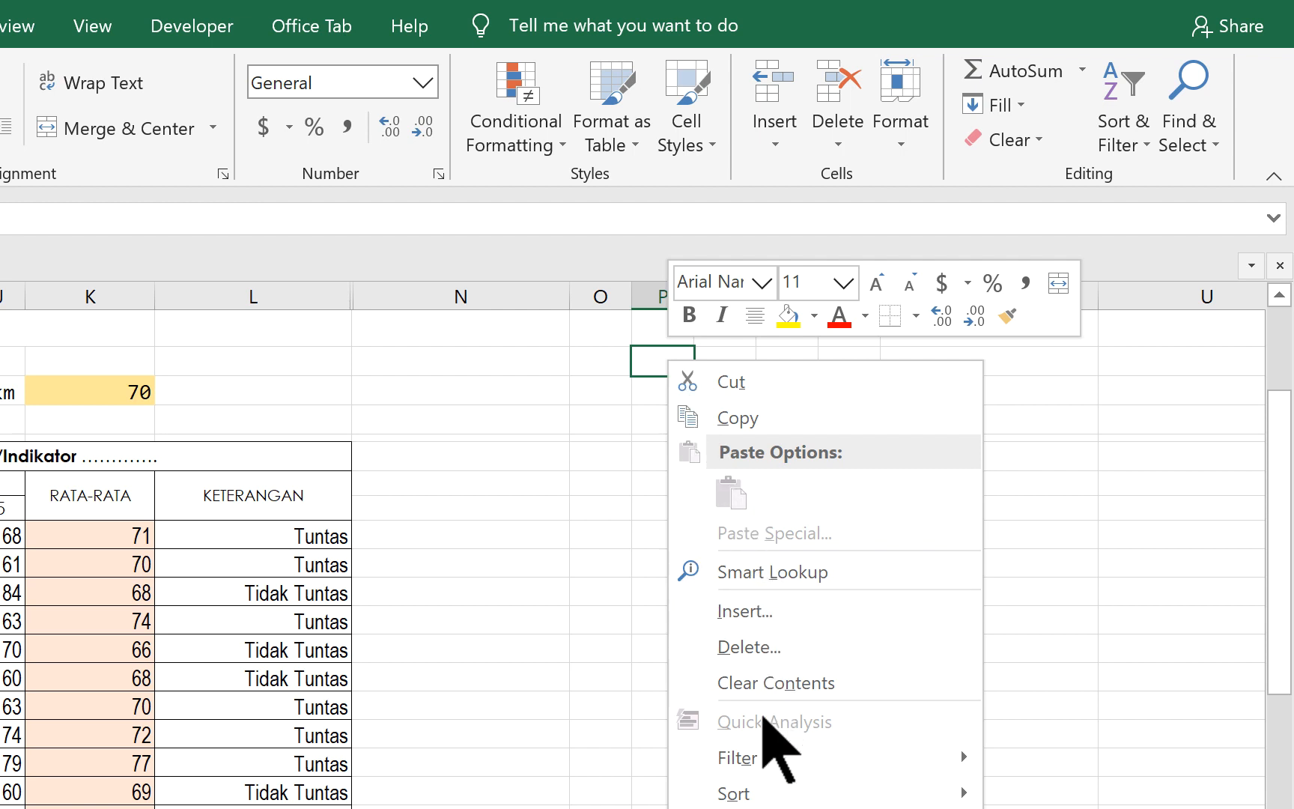
{"action": "key", "text": "Escape"}
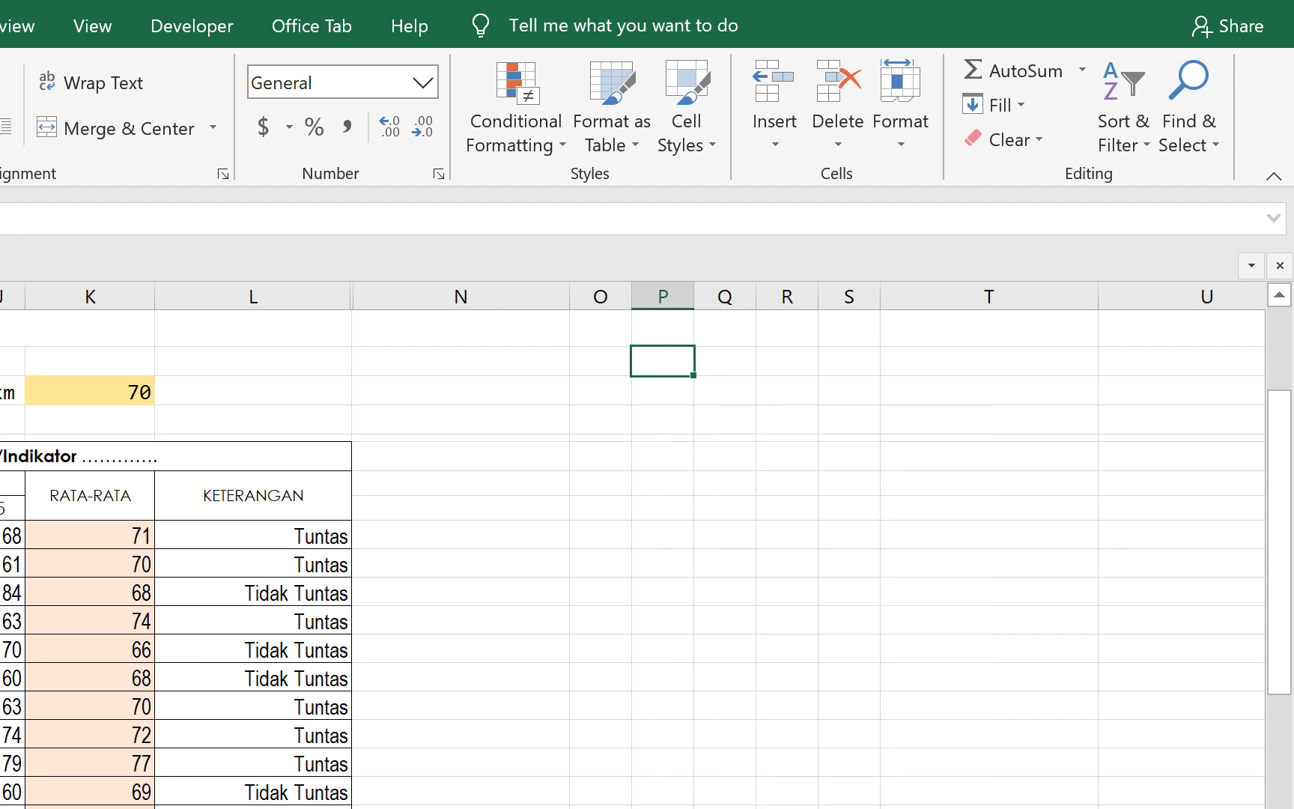
{"action": "key", "text": "ctrl+1"}
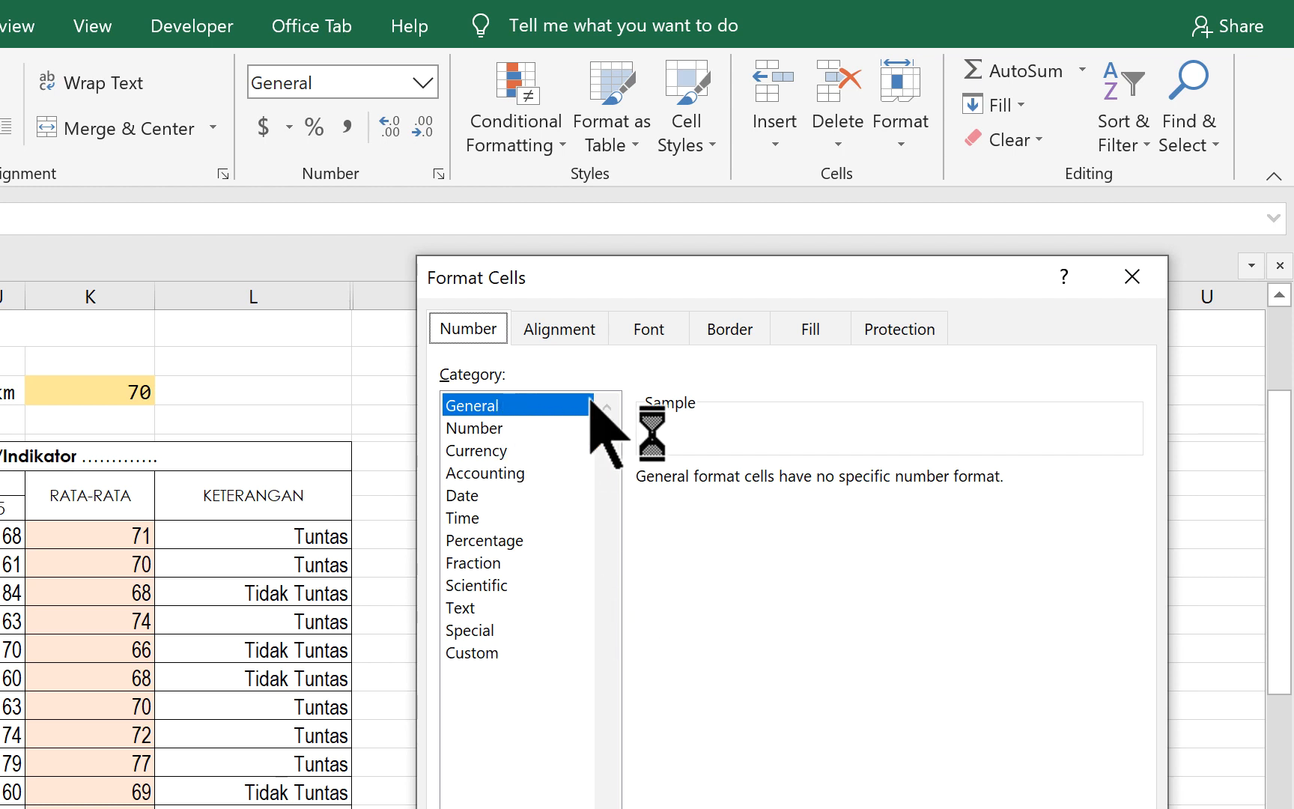
{"action": "left_click", "coordinate": [477, 652]}
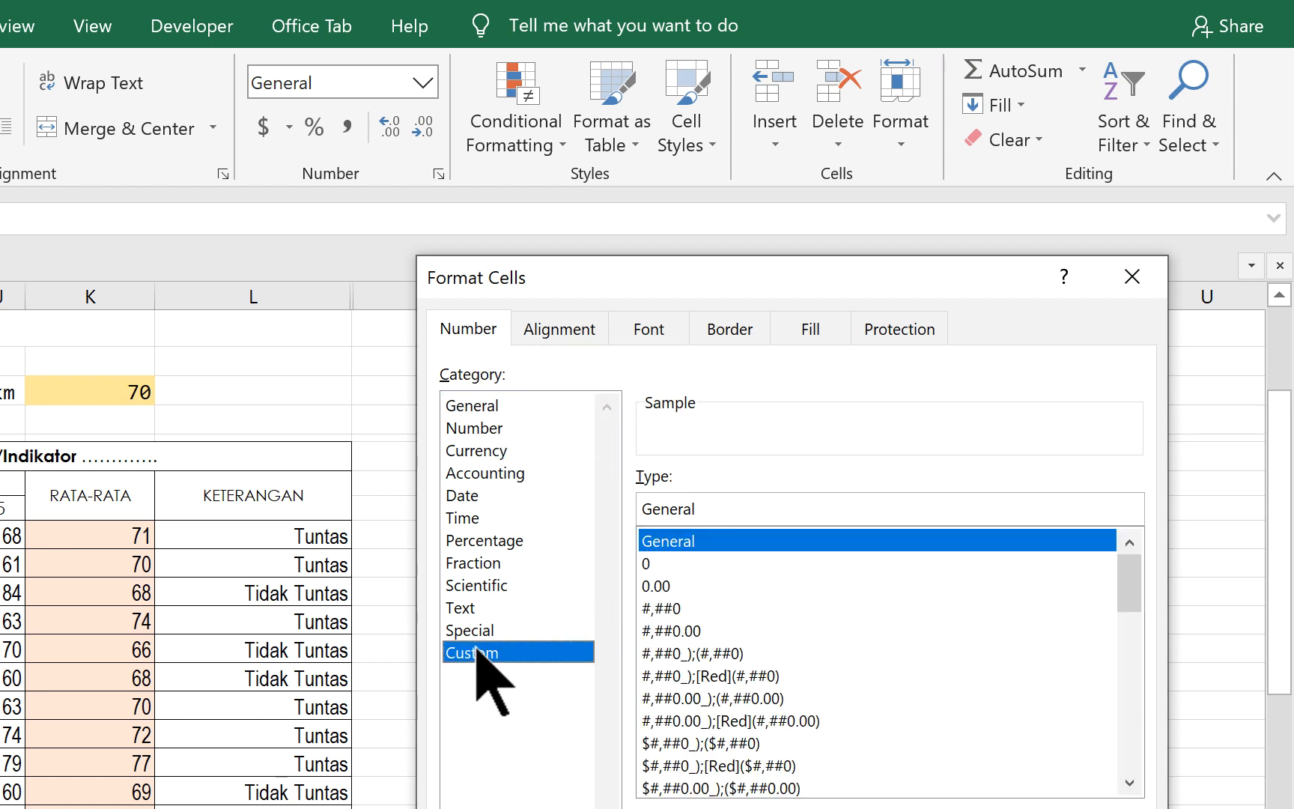
{"action": "left_click", "coordinate": [704, 541]}
{"action": "left_click_drag", "start_coordinate": [780, 509], "coordinate": [610, 502]}
{"action": "type", "text": "0"}
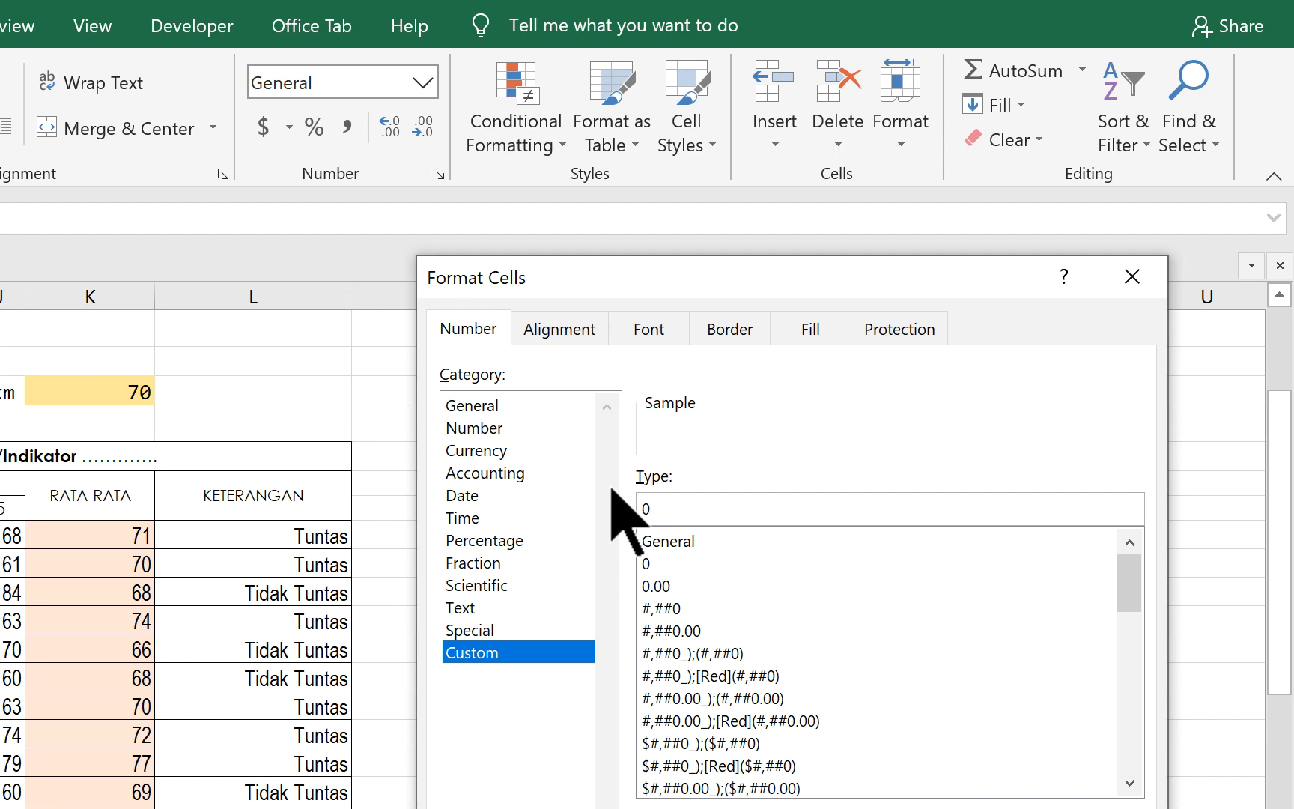
{"action": "type", "text": " %"}
{"action": "key", "text": "Return"}
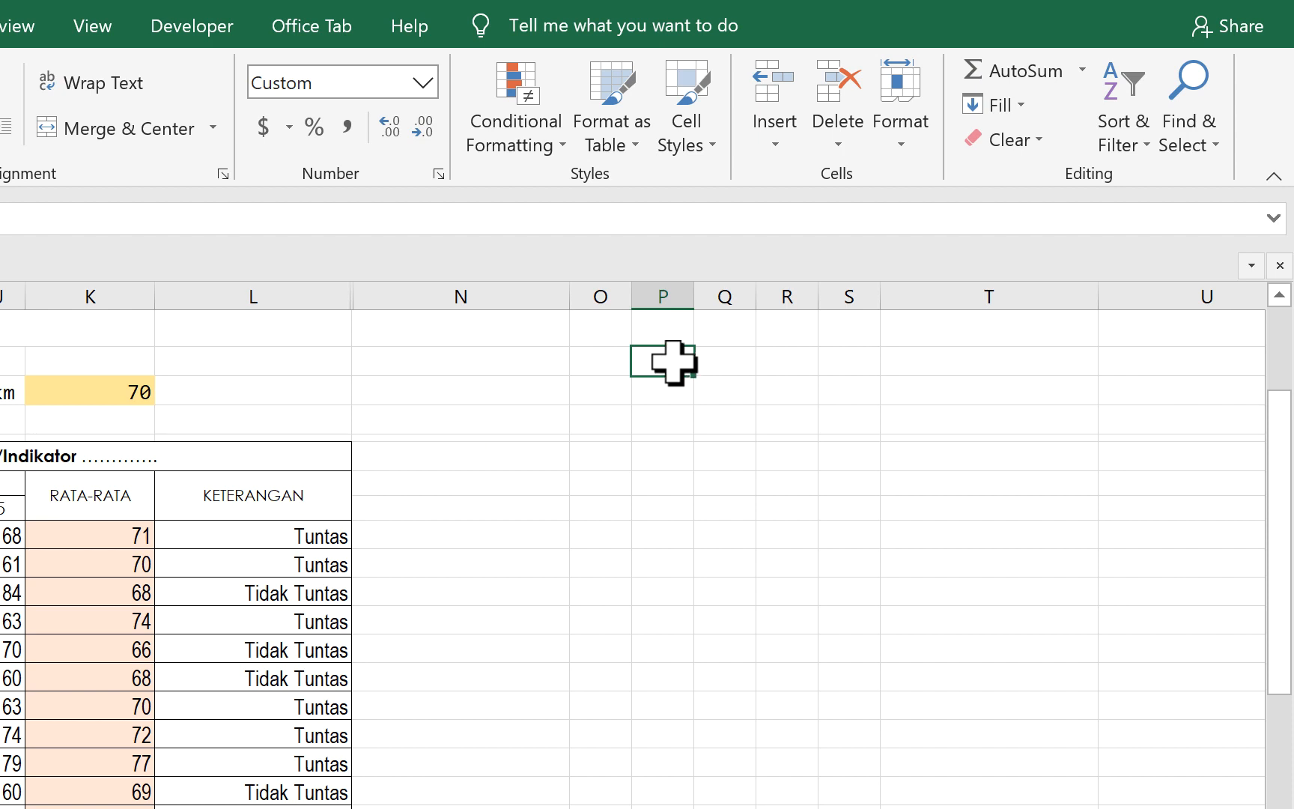
- Test the percent format of P10 by entering 100 and replacing it with 75
{"action": "left_click", "coordinate": [730, 615]}
{"action": "left_click", "coordinate": [667, 366]}
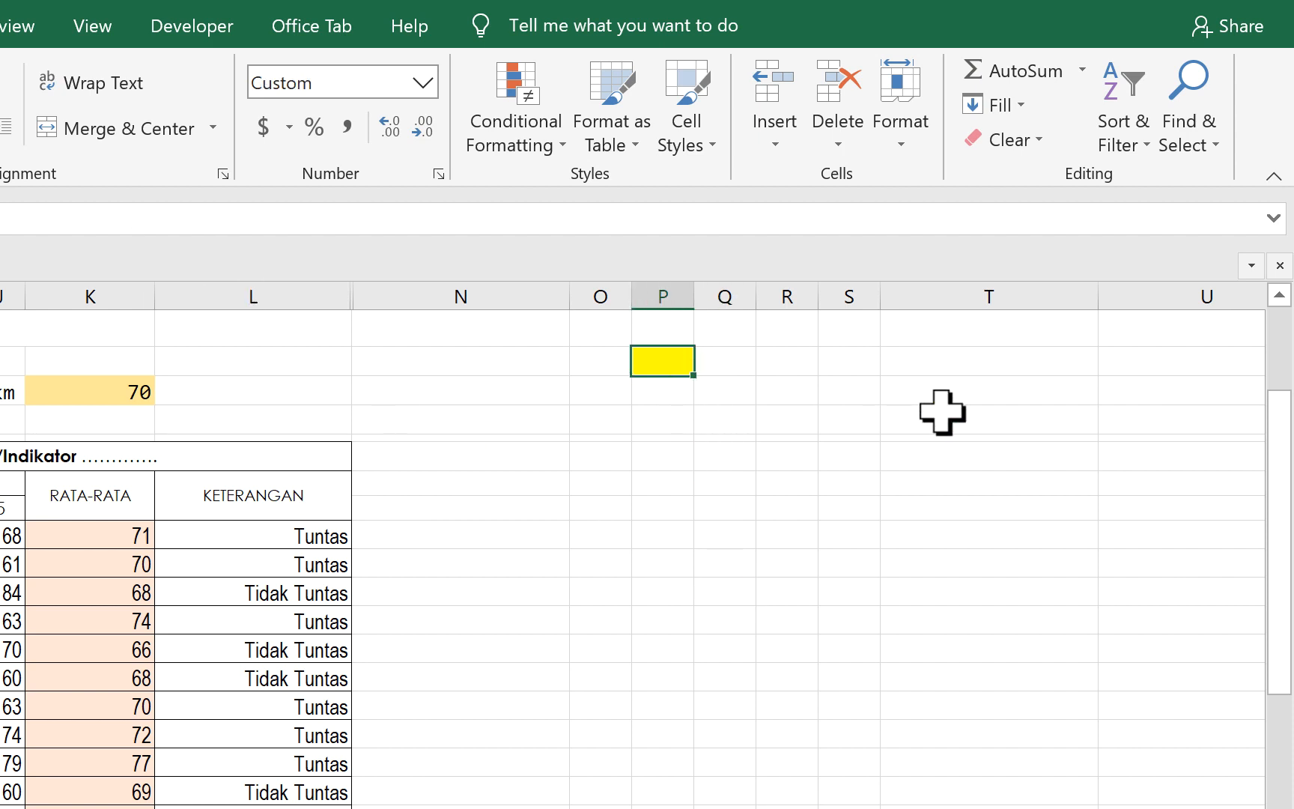
{"action": "type", "text": "100"}
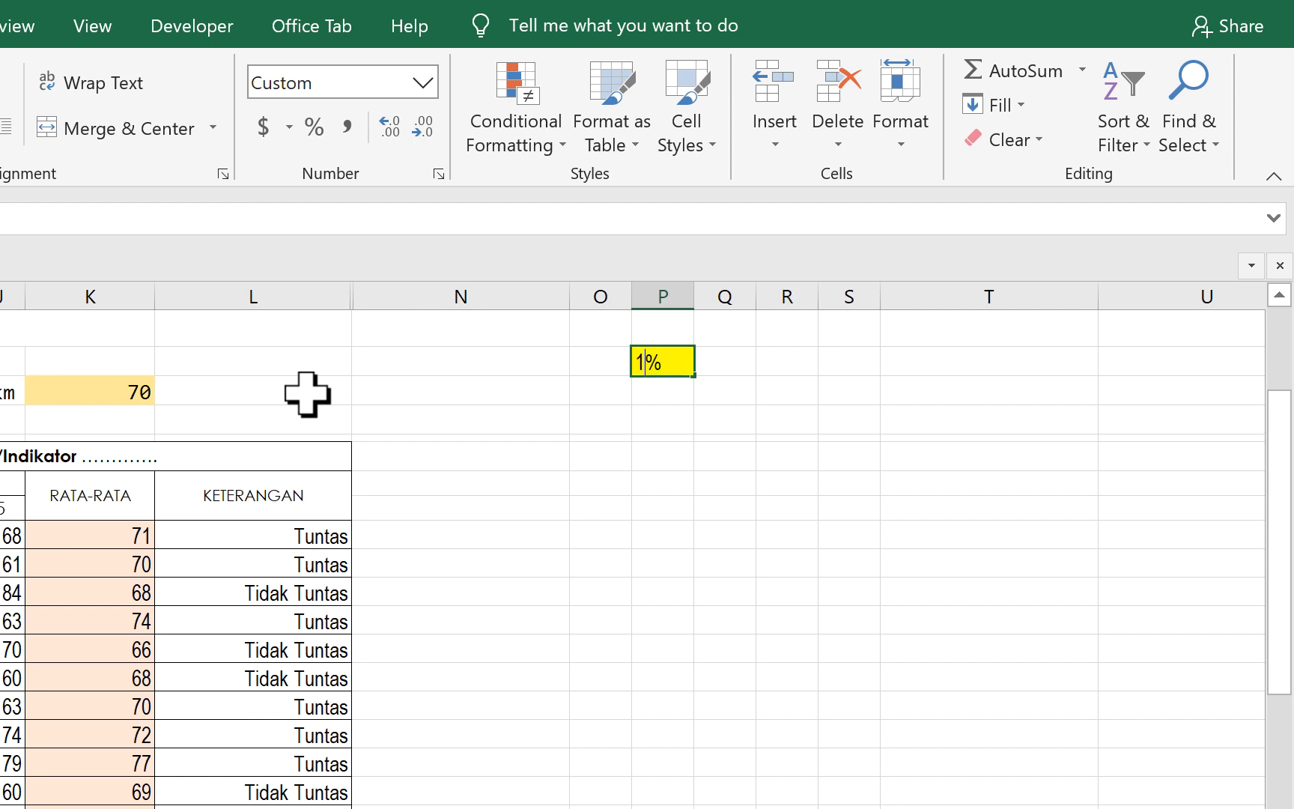
{"action": "key", "text": "Return"}
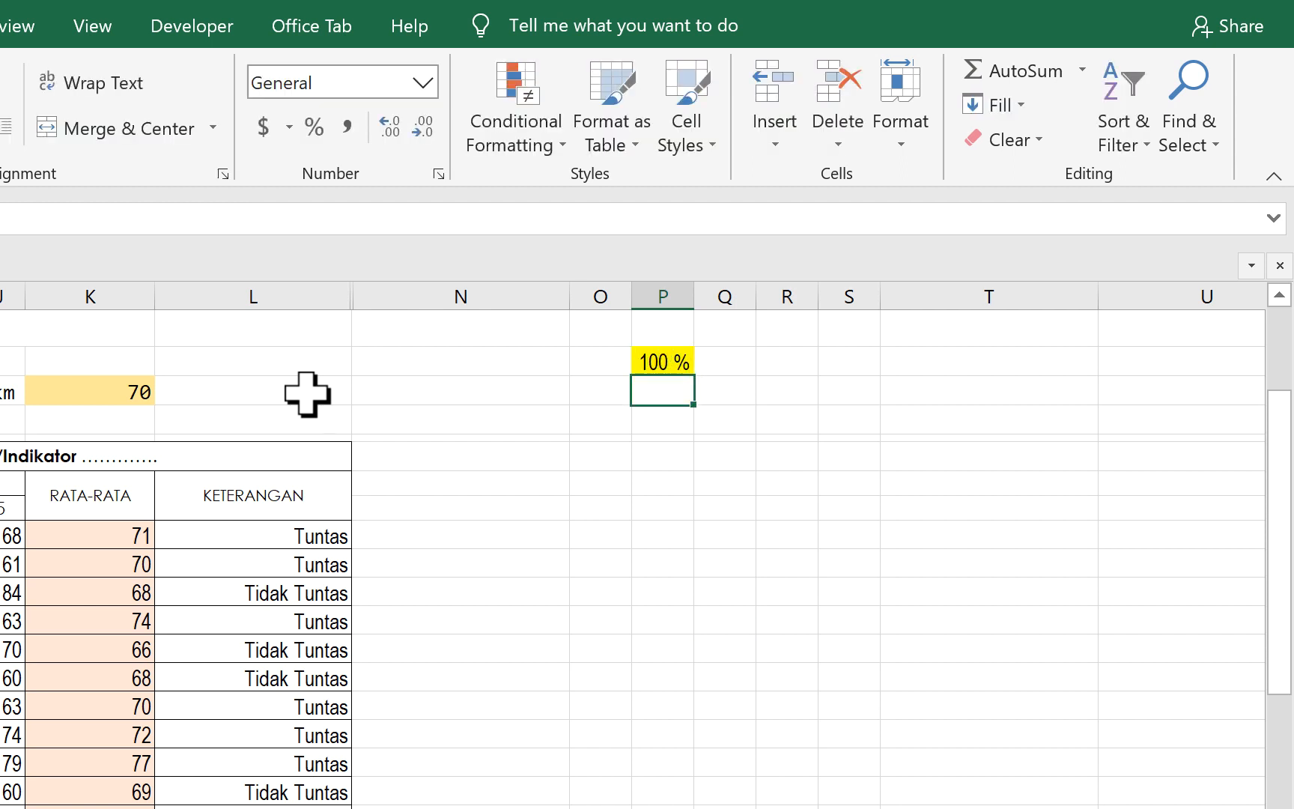
{"action": "left_click", "coordinate": [651, 362]}
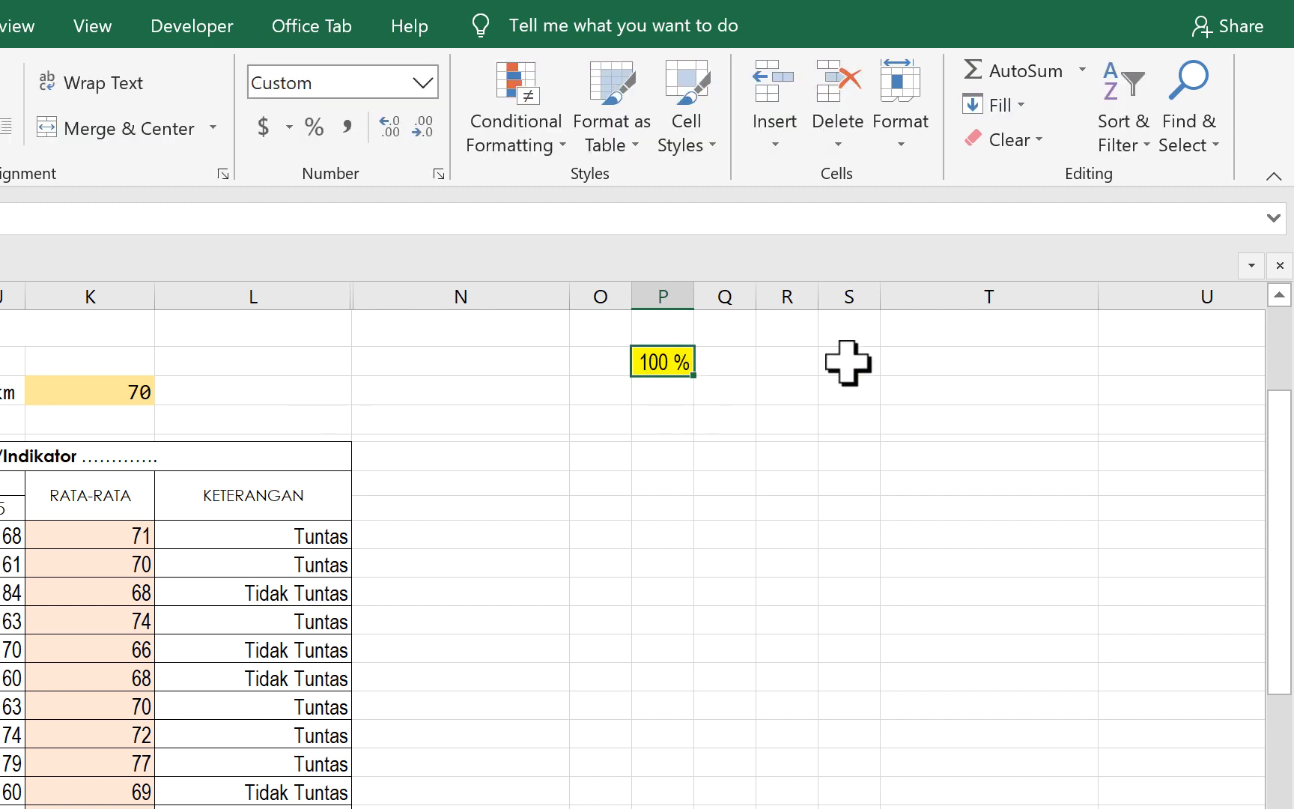
{"action": "type", "text": "75"}
{"action": "key", "text": "Return"}
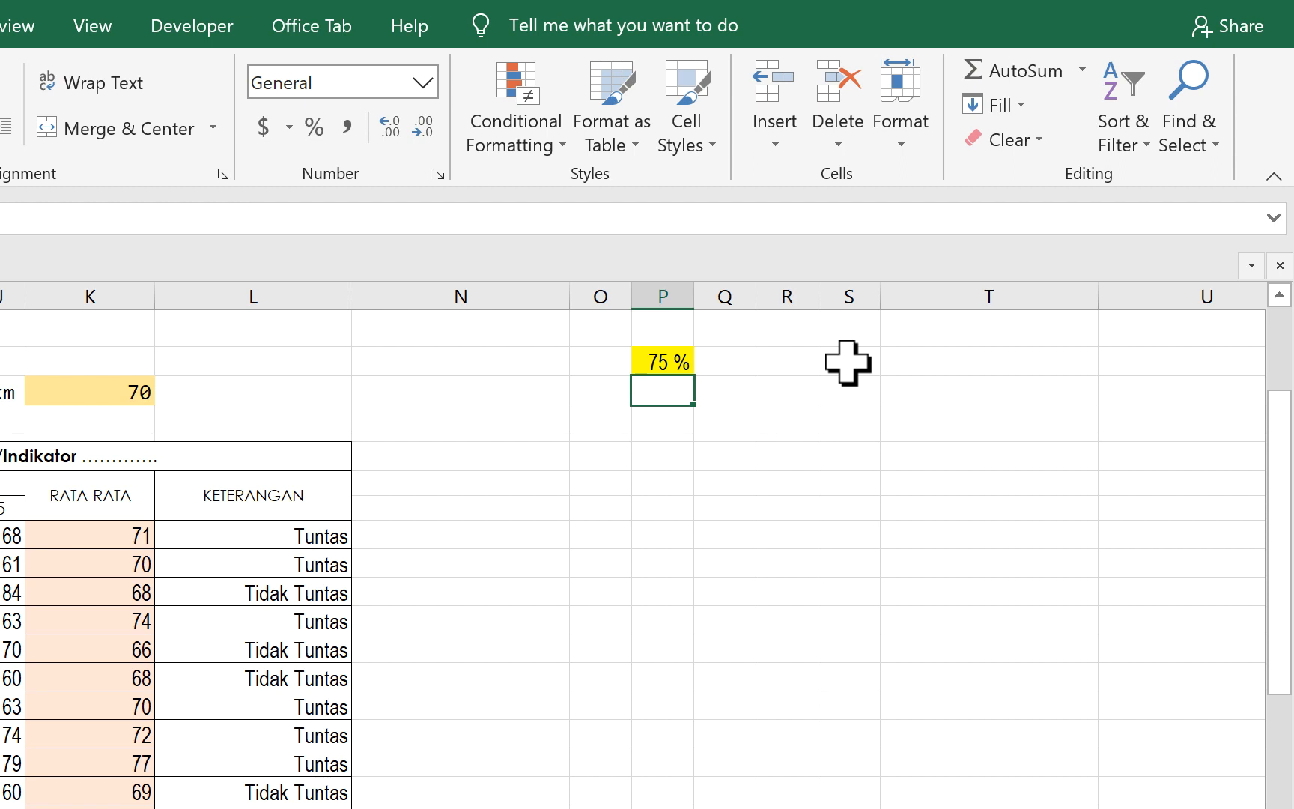
- Replace the number in P10 with the text anim to test how the format treats text
{"action": "left_click", "coordinate": [659, 361]}
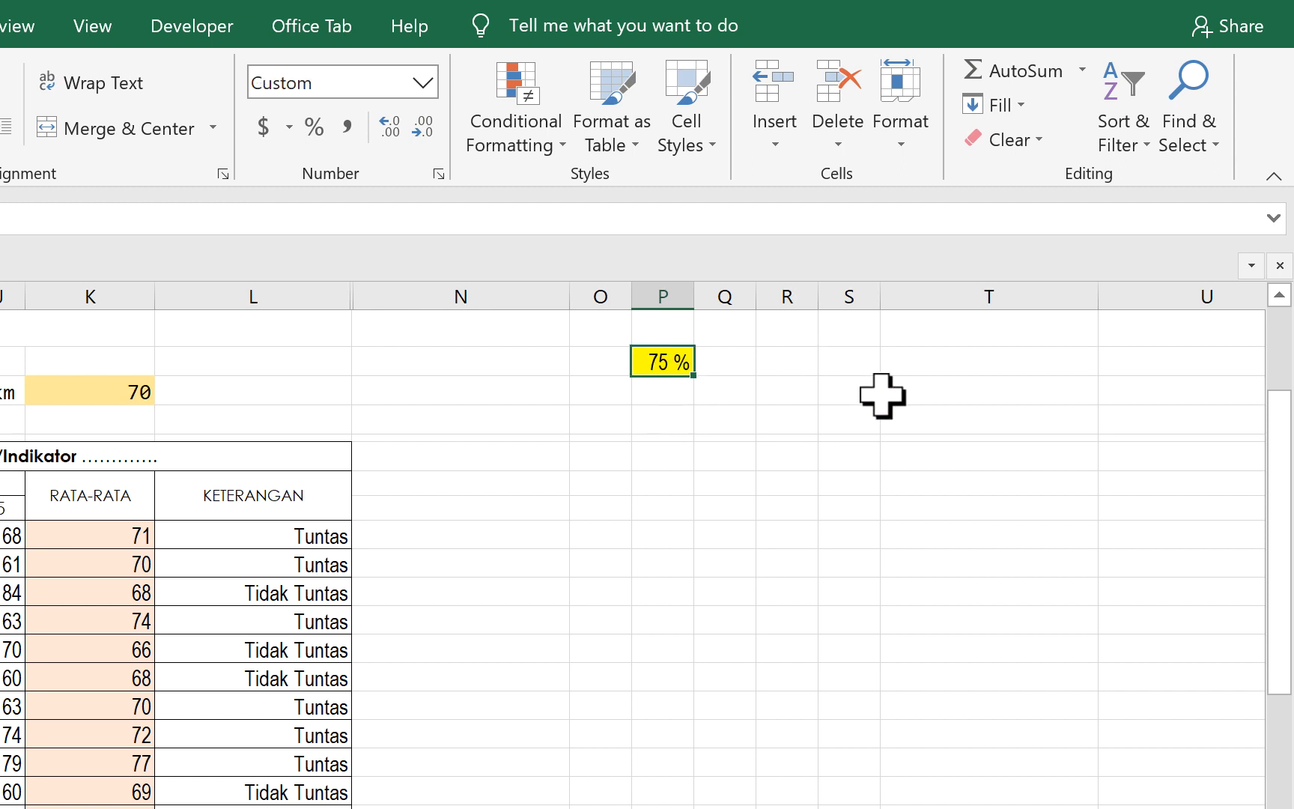
{"action": "type", "text": "anim"}
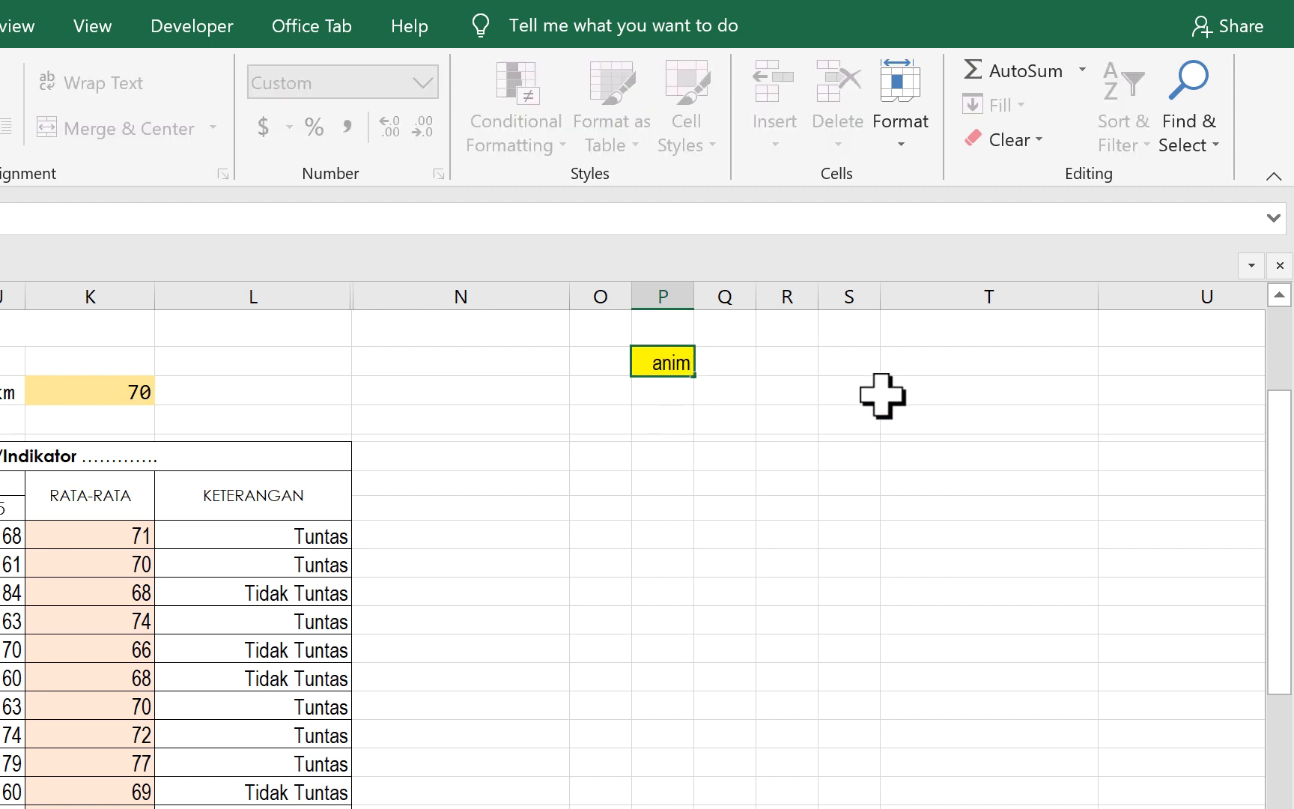
{"action": "key", "text": "Return"}
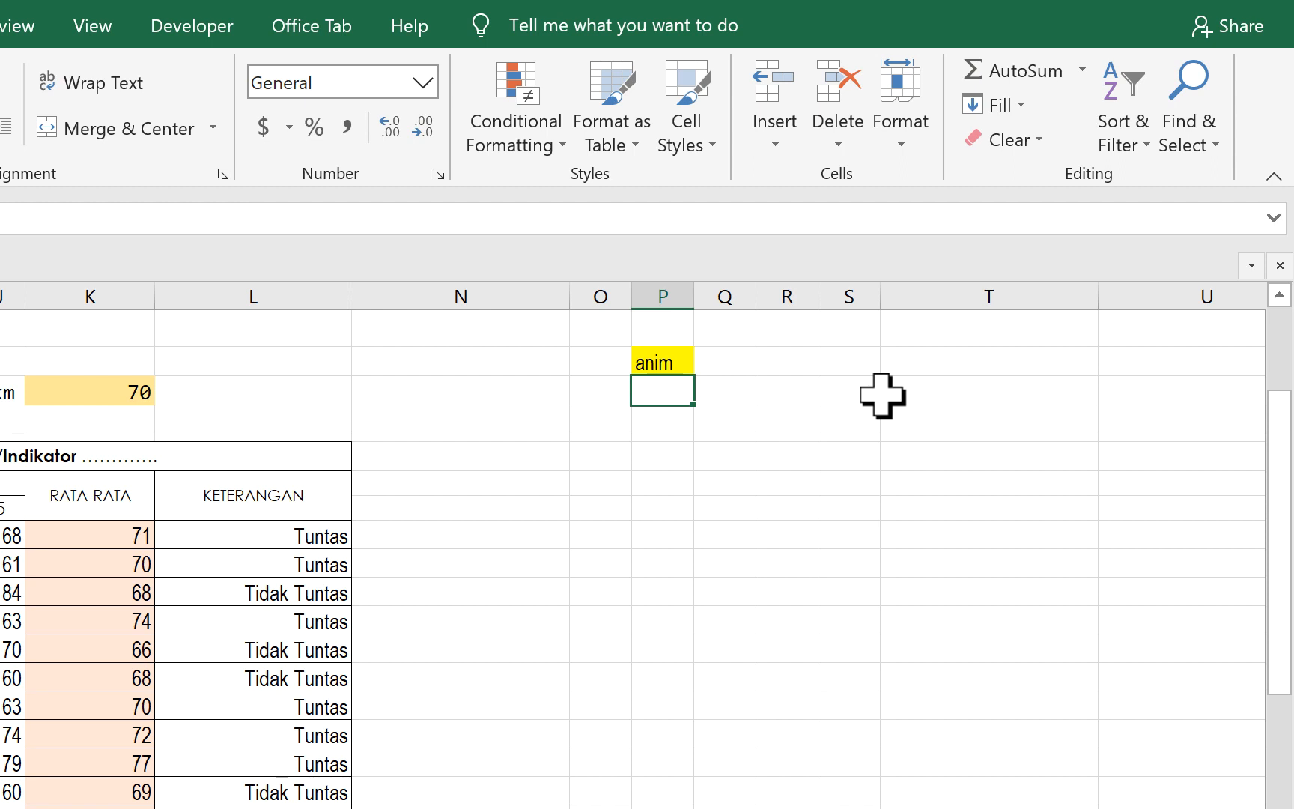
- Enter 45% in P10 as a last test of the percent format and clear the cell's contents
{"action": "left_click", "coordinate": [661, 363]}
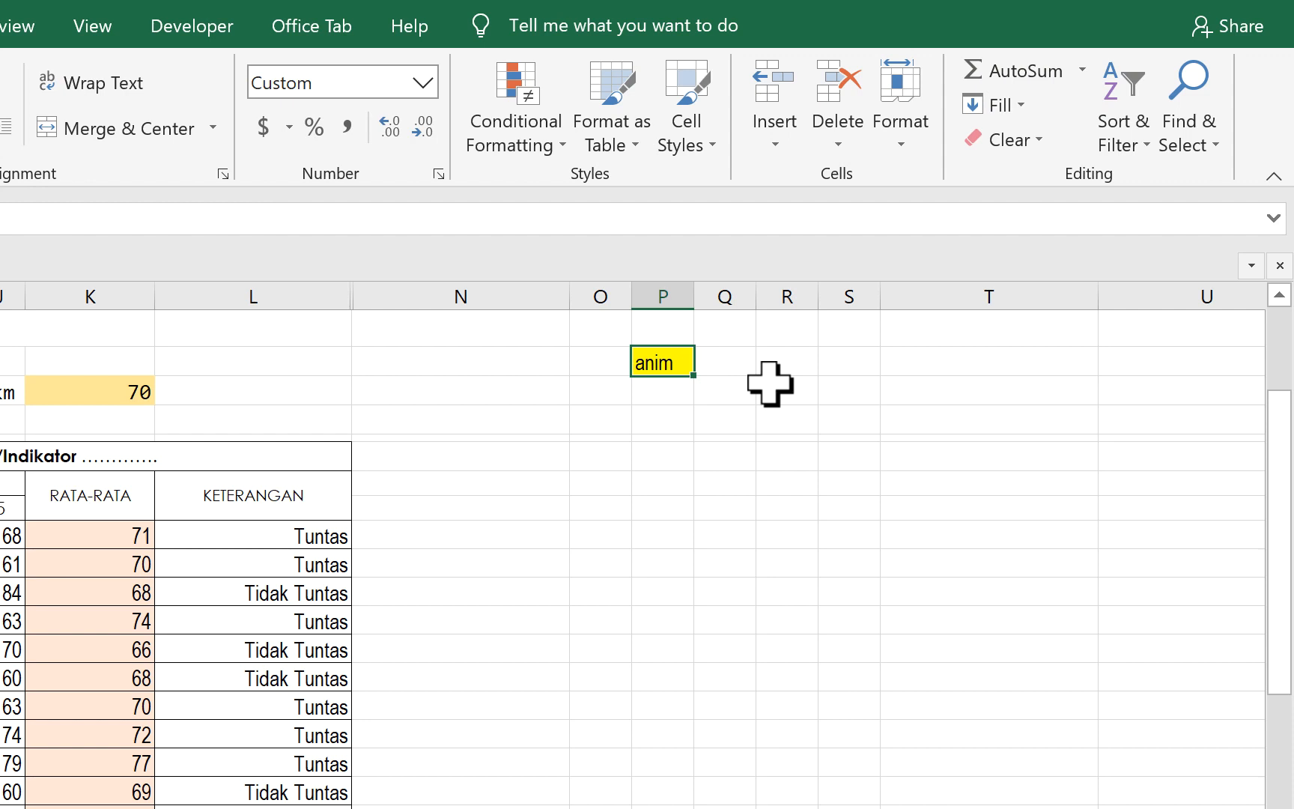
{"action": "type", "text": "45%"}
{"action": "key", "text": "Return"}
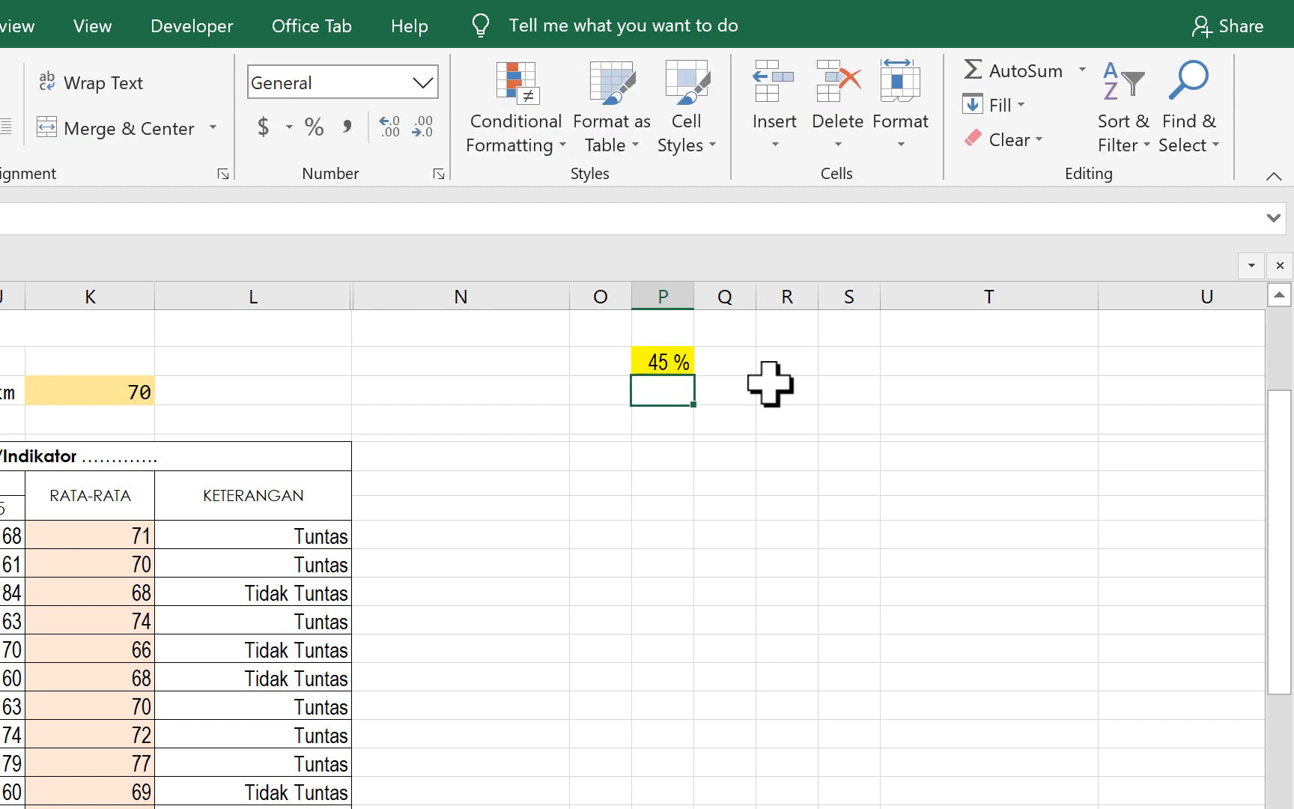
{"action": "left_click", "coordinate": [681, 364]}
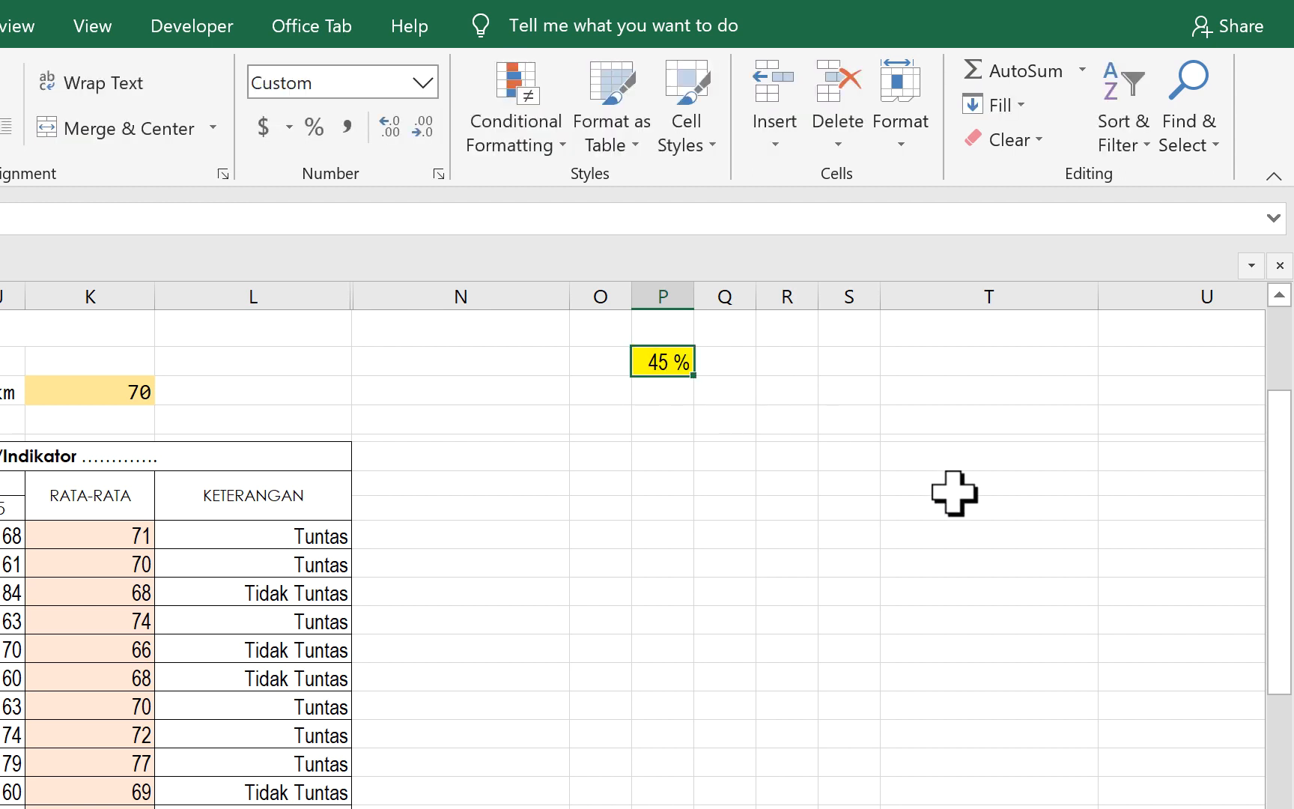
{"action": "key", "text": "BackSpace"}
{"action": "left_click", "coordinate": [435, 678]}
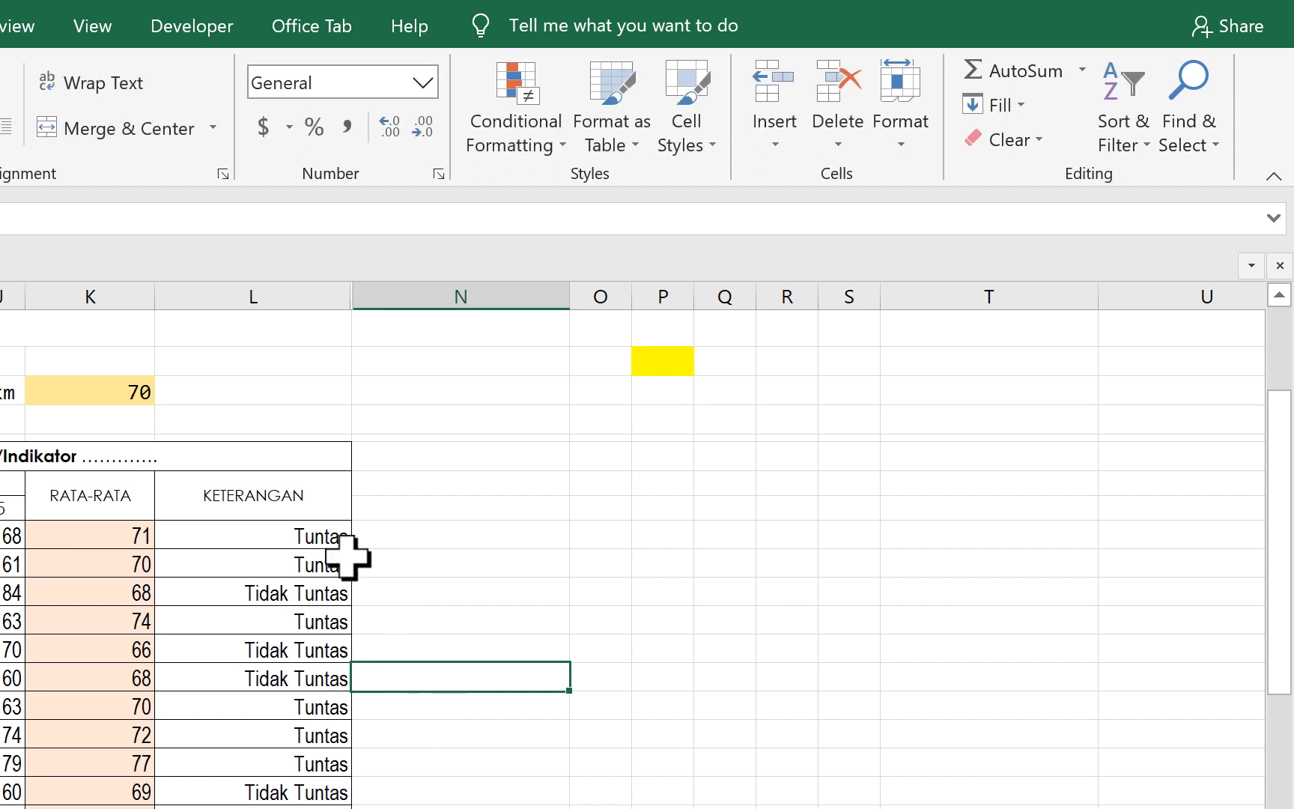
{"action": "left_click", "coordinate": [307, 536]}
{"action": "left_click", "coordinate": [428, 732]}
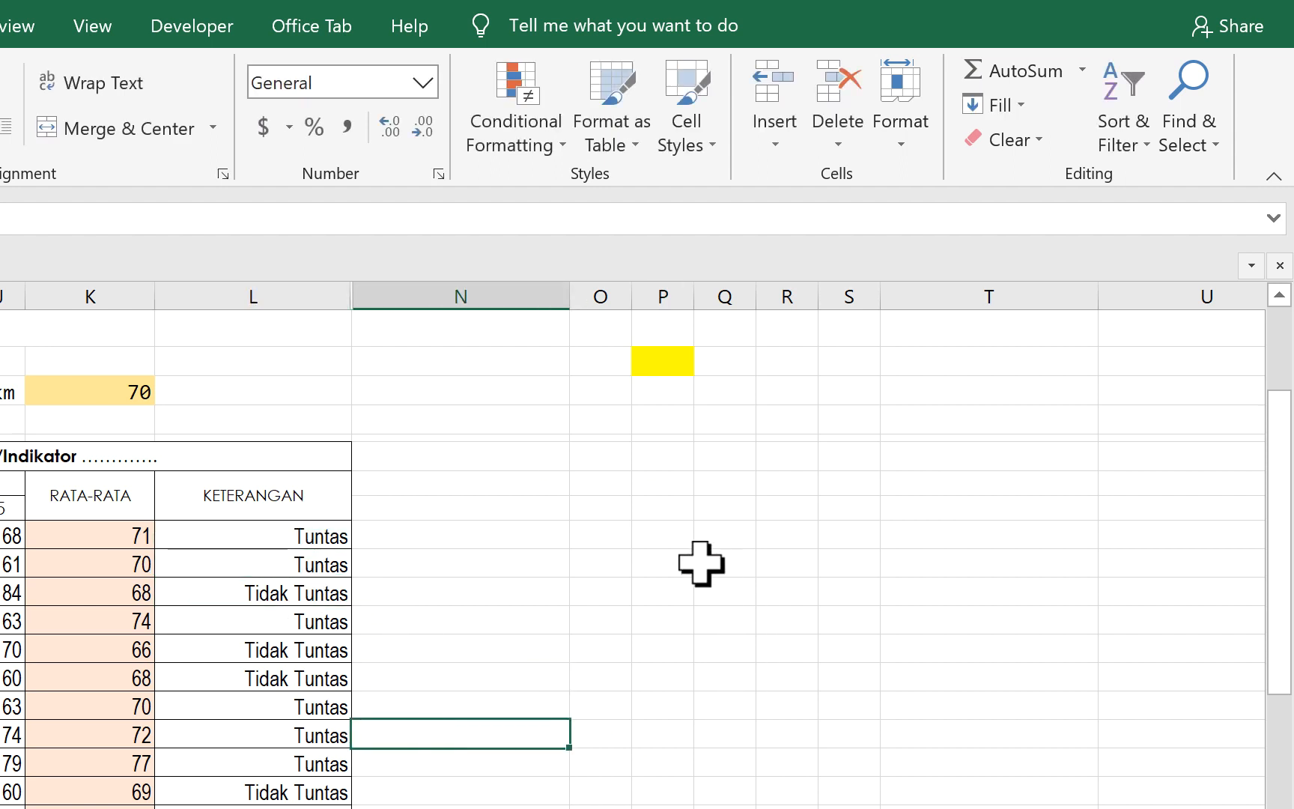
- Enter the logic table headings p1, p2 and p1 +p2 in cells O16 to Q16
{"action": "left_click", "coordinate": [603, 509]}
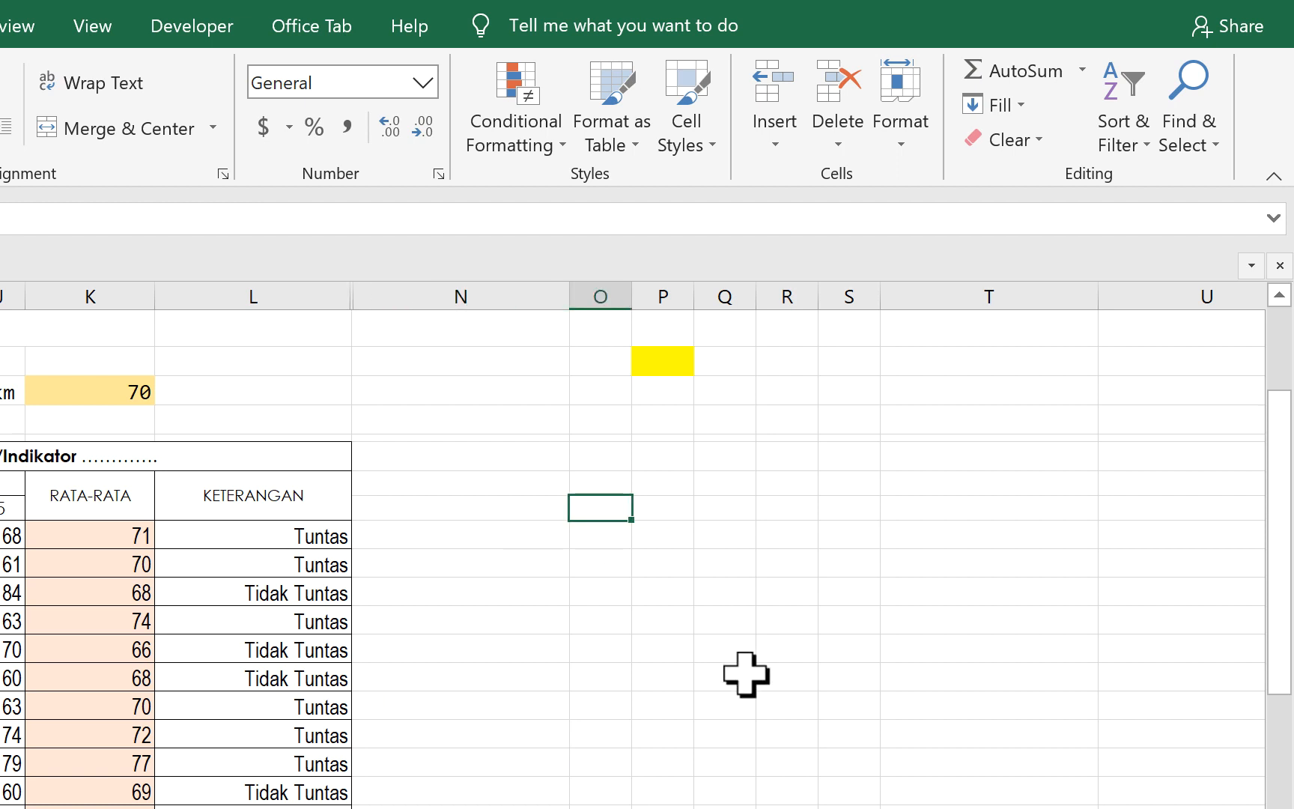
{"action": "type", "text": "p1"}
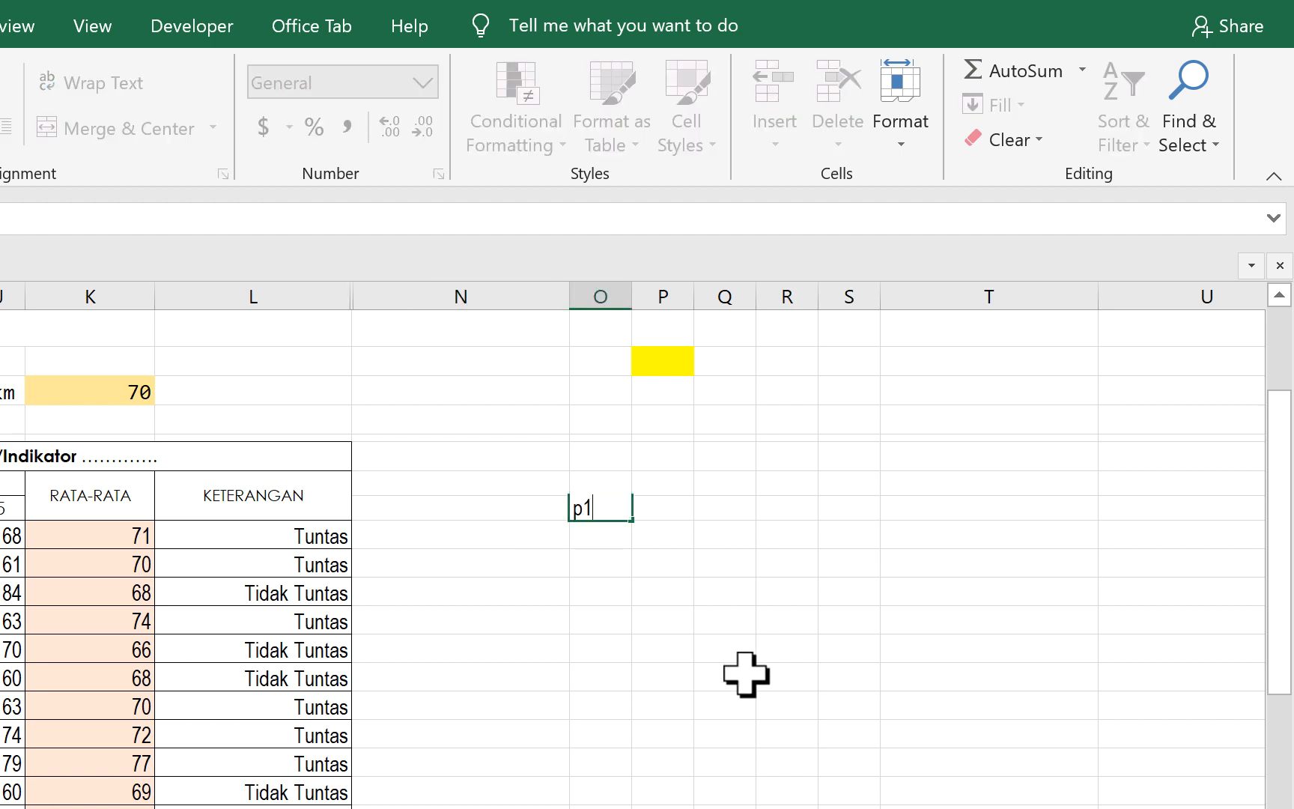
{"action": "key", "text": "Tab"}
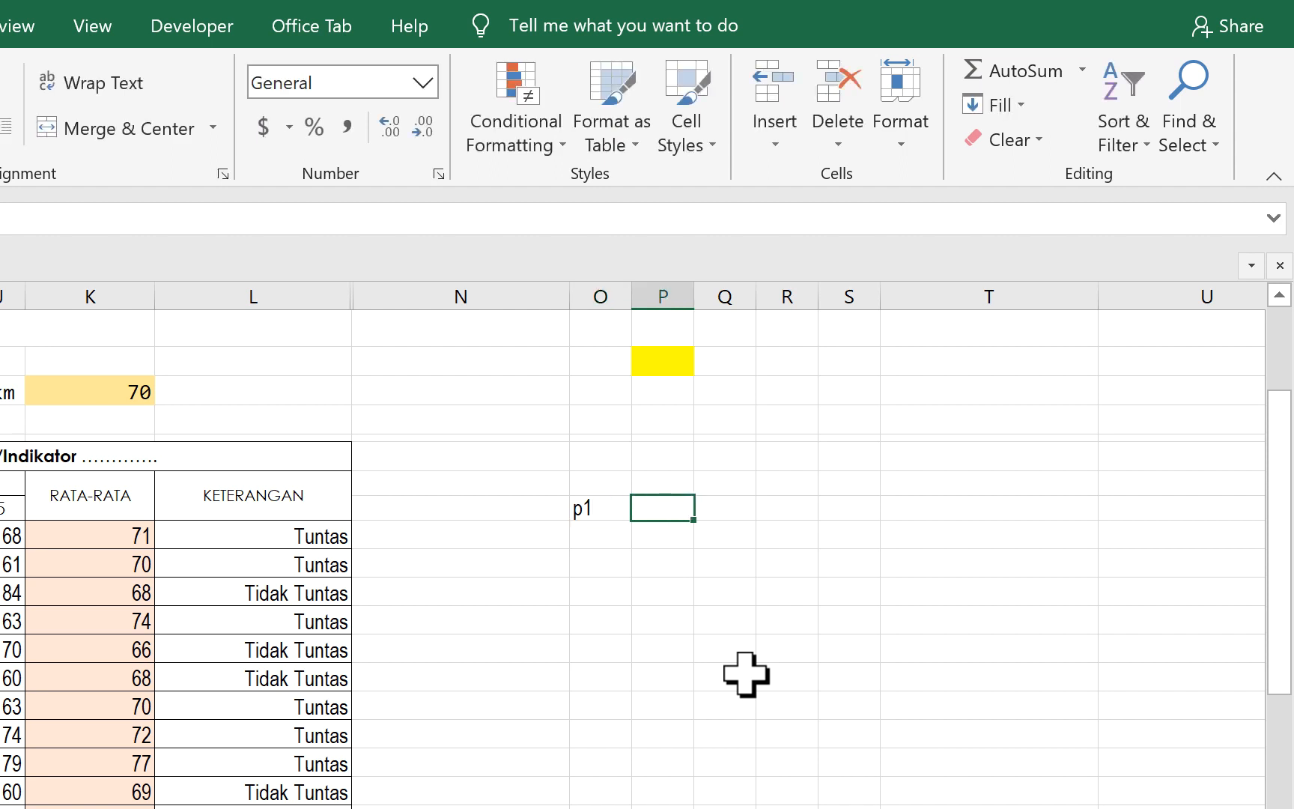
{"action": "type", "text": "p2"}
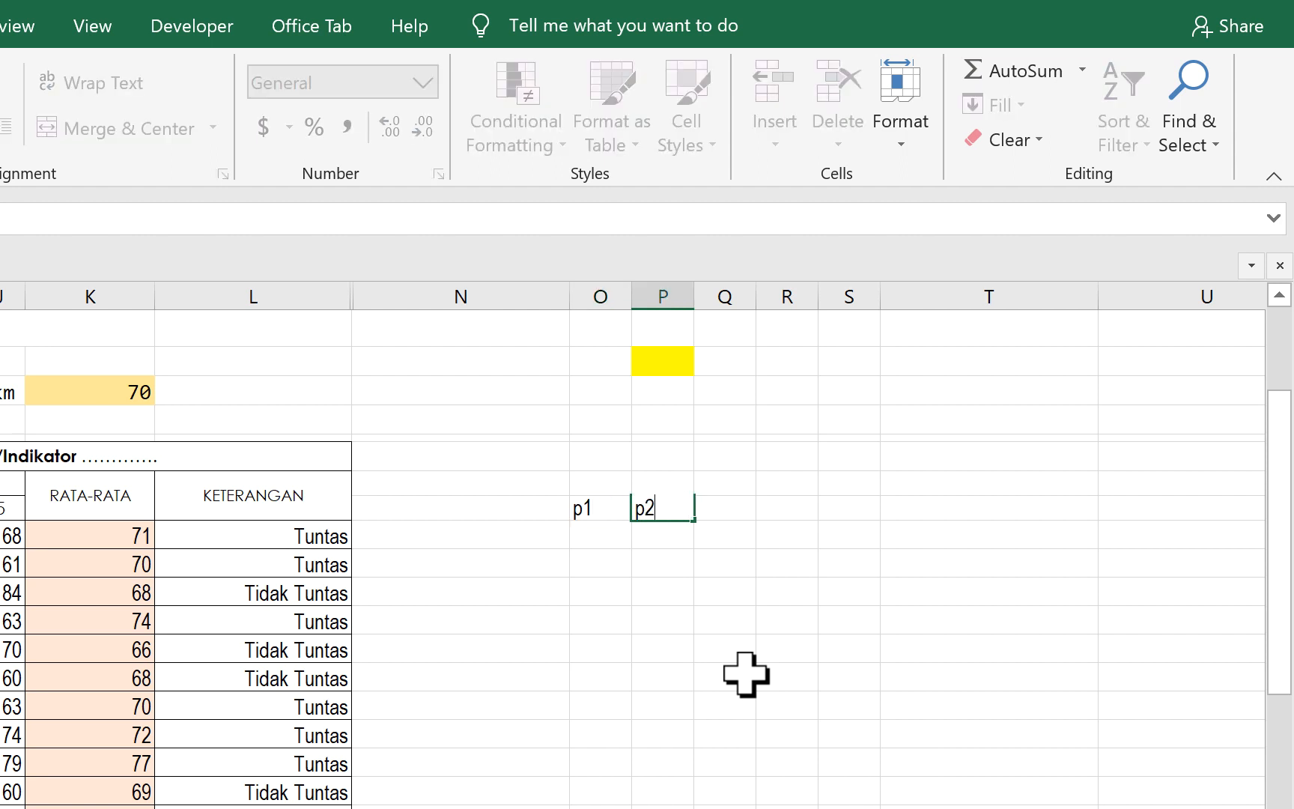
{"action": "key", "text": "Tab"}
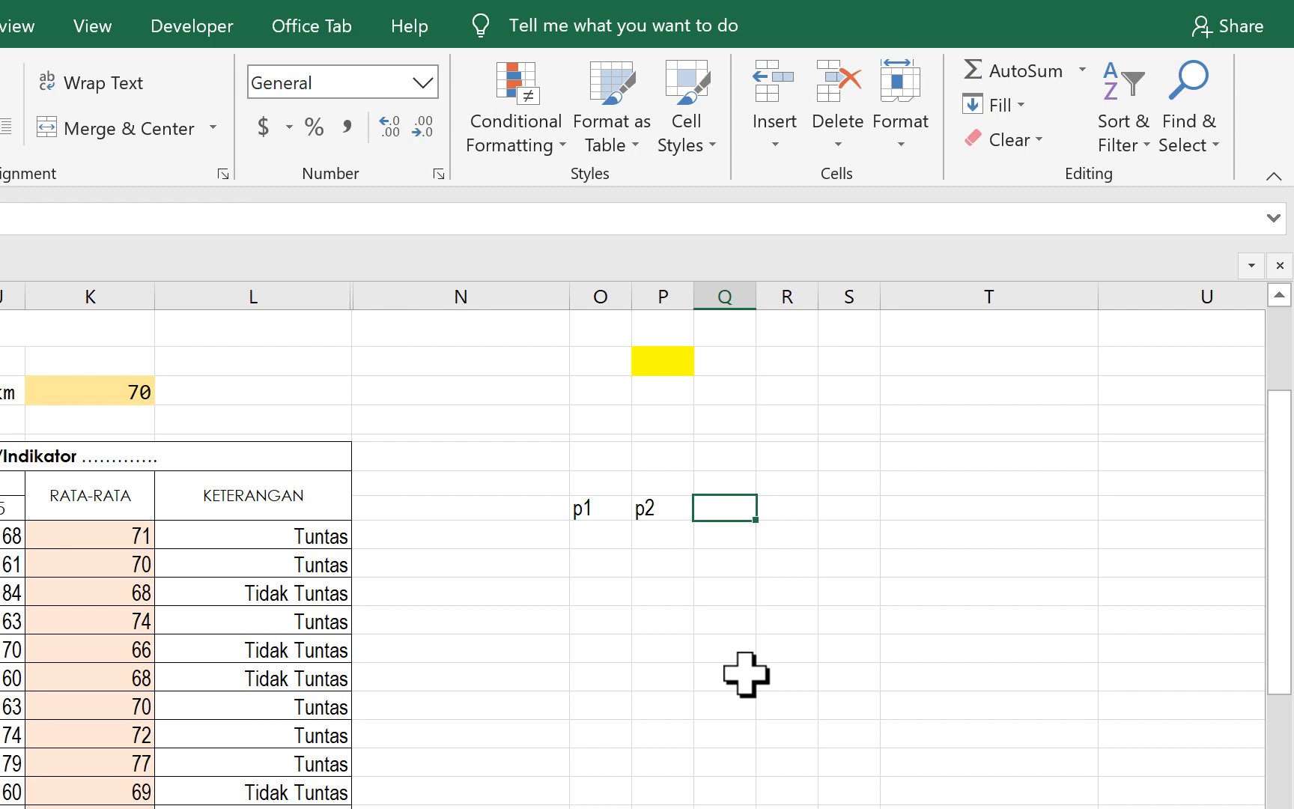
{"action": "type", "text": "p1"}
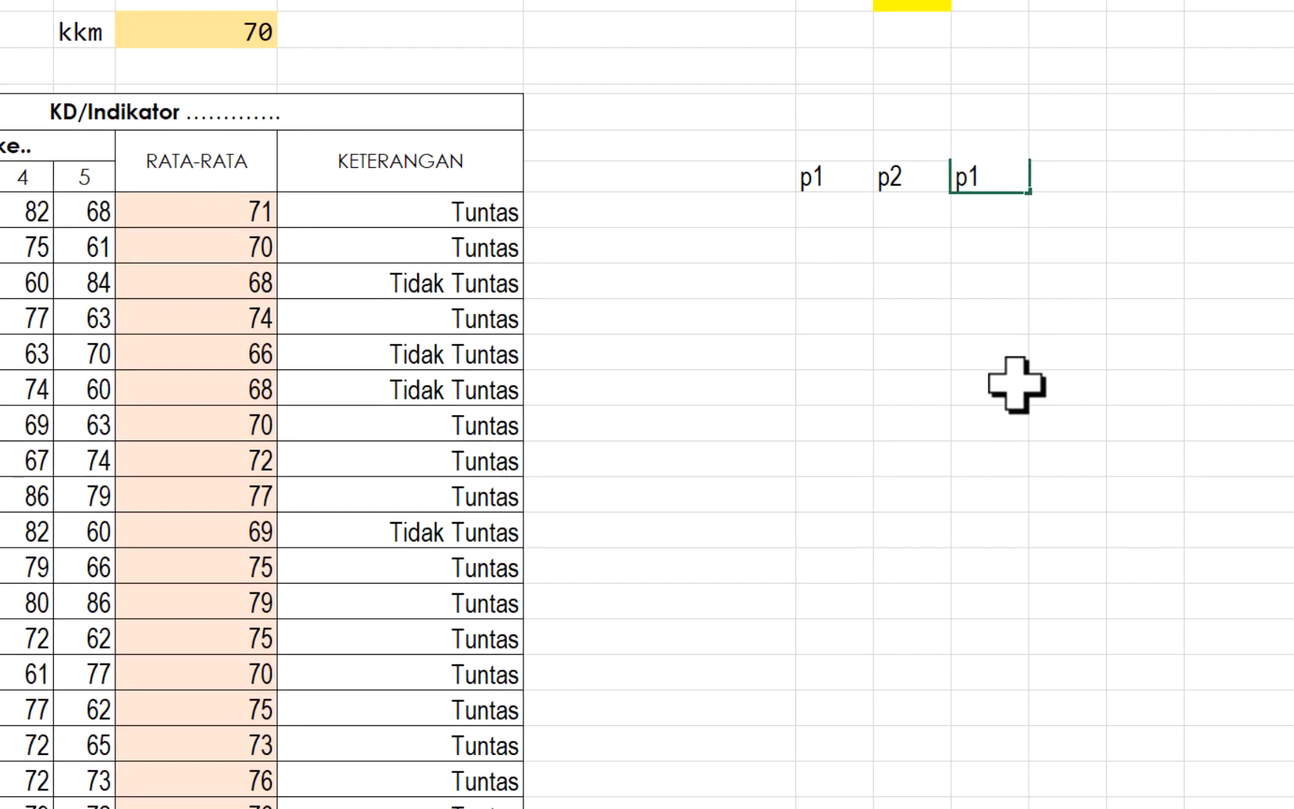
{"action": "type", "text": " +p2"}
{"action": "key", "text": "Return"}
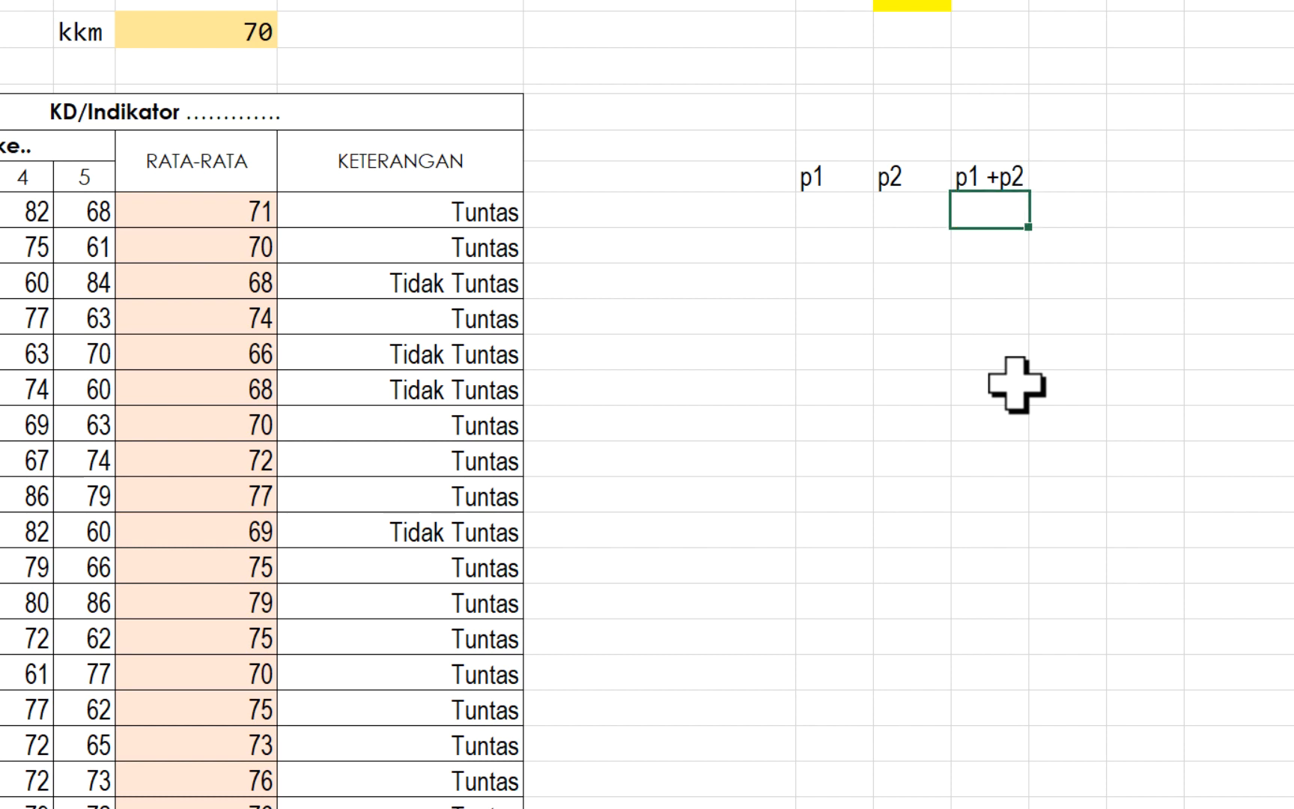
- Fill the first row of the logic table, O17 to Q17, with B, B and B
{"action": "left_click", "coordinate": [839, 208]}
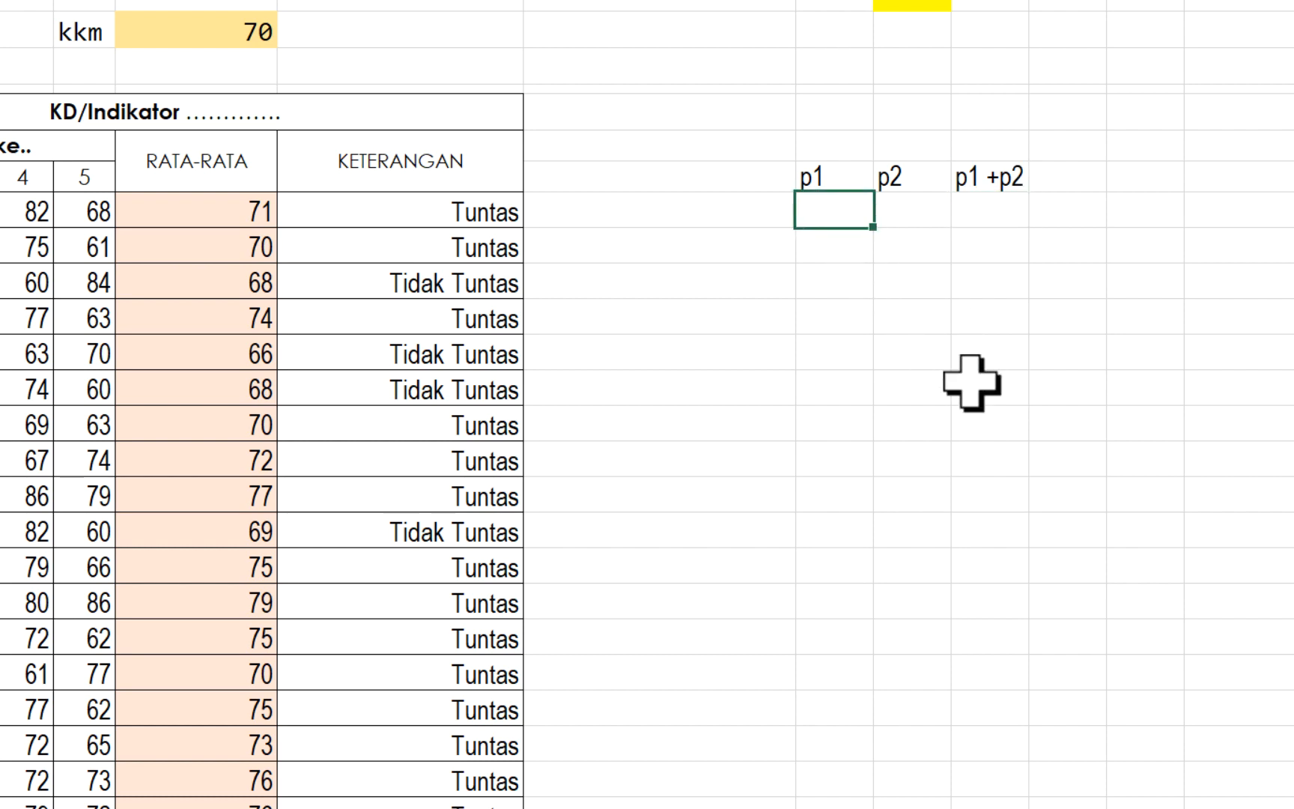
{"action": "type", "text": "B"}
{"action": "key", "text": "Tab"}
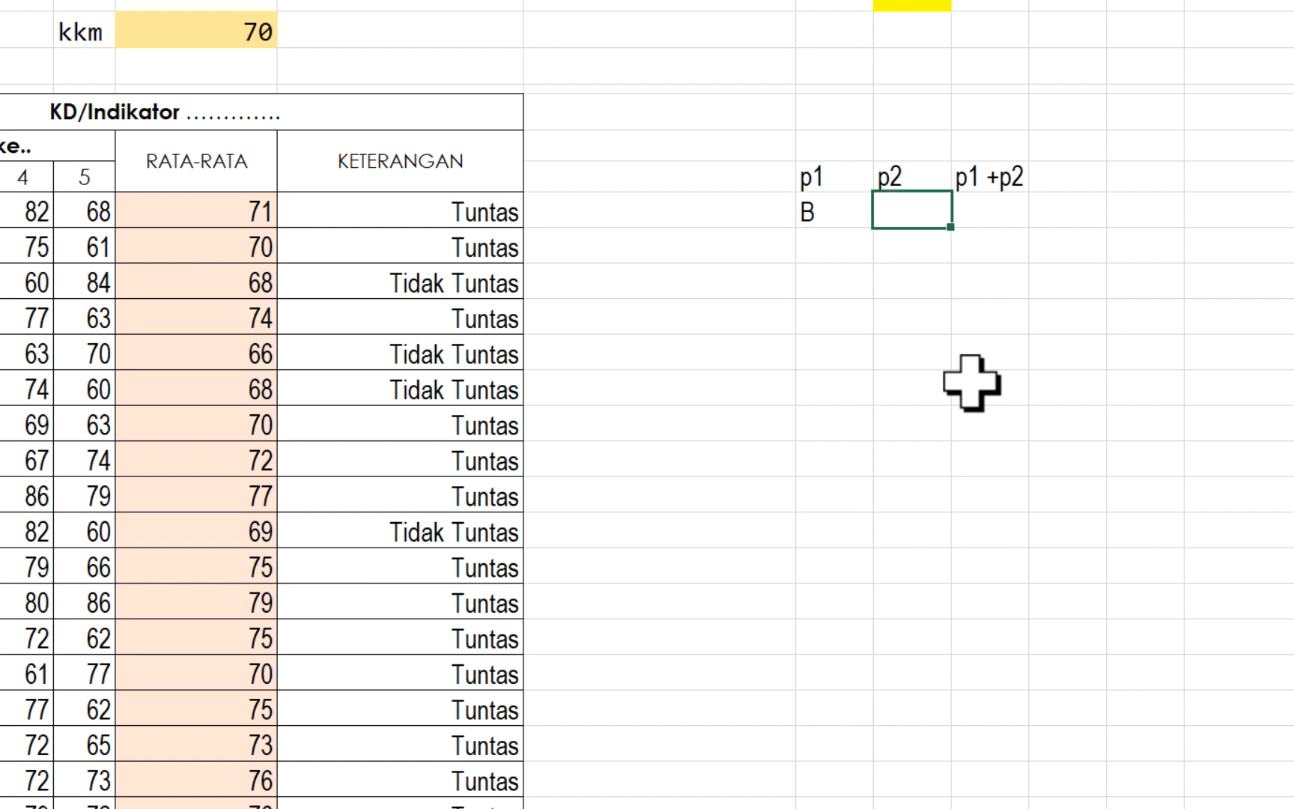
{"action": "type", "text": "B"}
{"action": "key", "text": "Tab"}
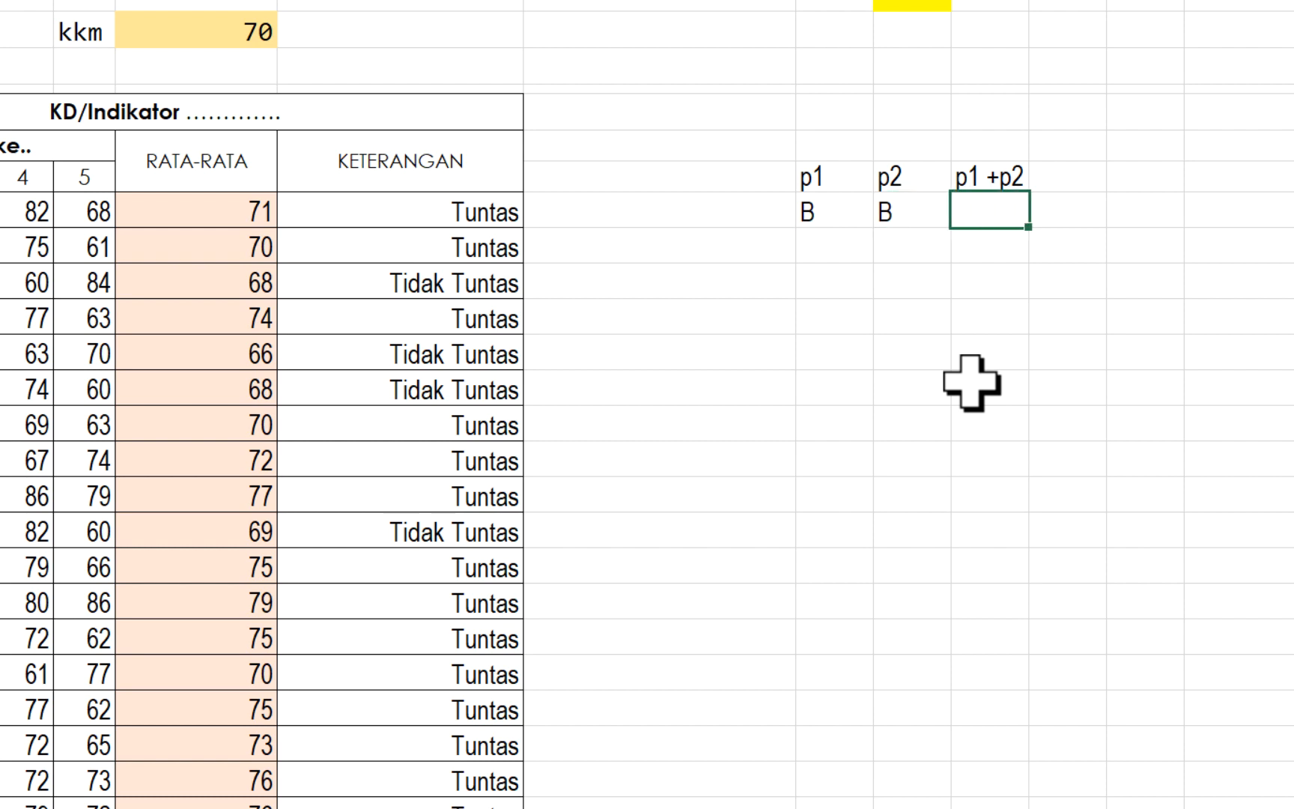
{"action": "type", "text": "B"}
{"action": "key", "text": "Return"}
- Fill the second row of the logic table, O18 to Q18, with B, S and B
{"action": "key", "text": "Left"}
{"action": "key", "text": "Left"}
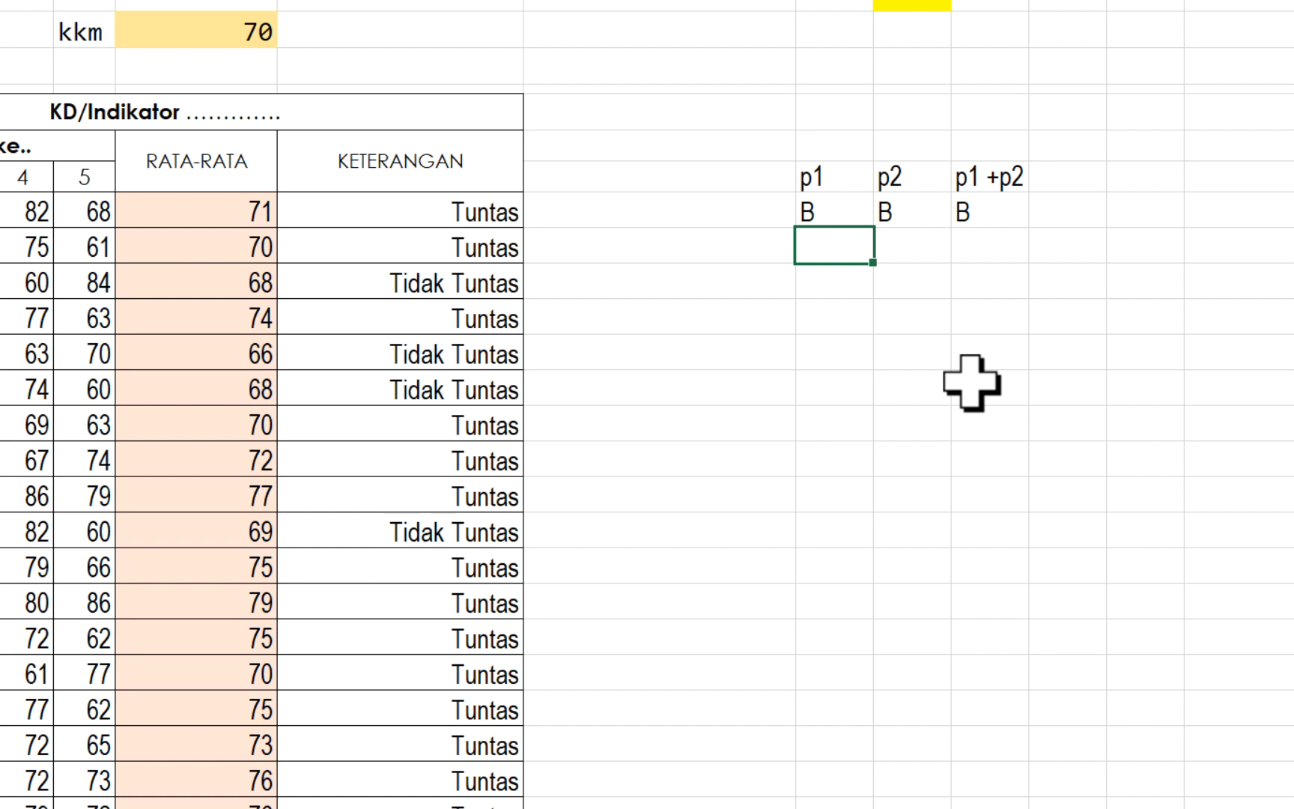
{"action": "type", "text": "B"}
{"action": "key", "text": "Tab"}
{"action": "type", "text": "S"}
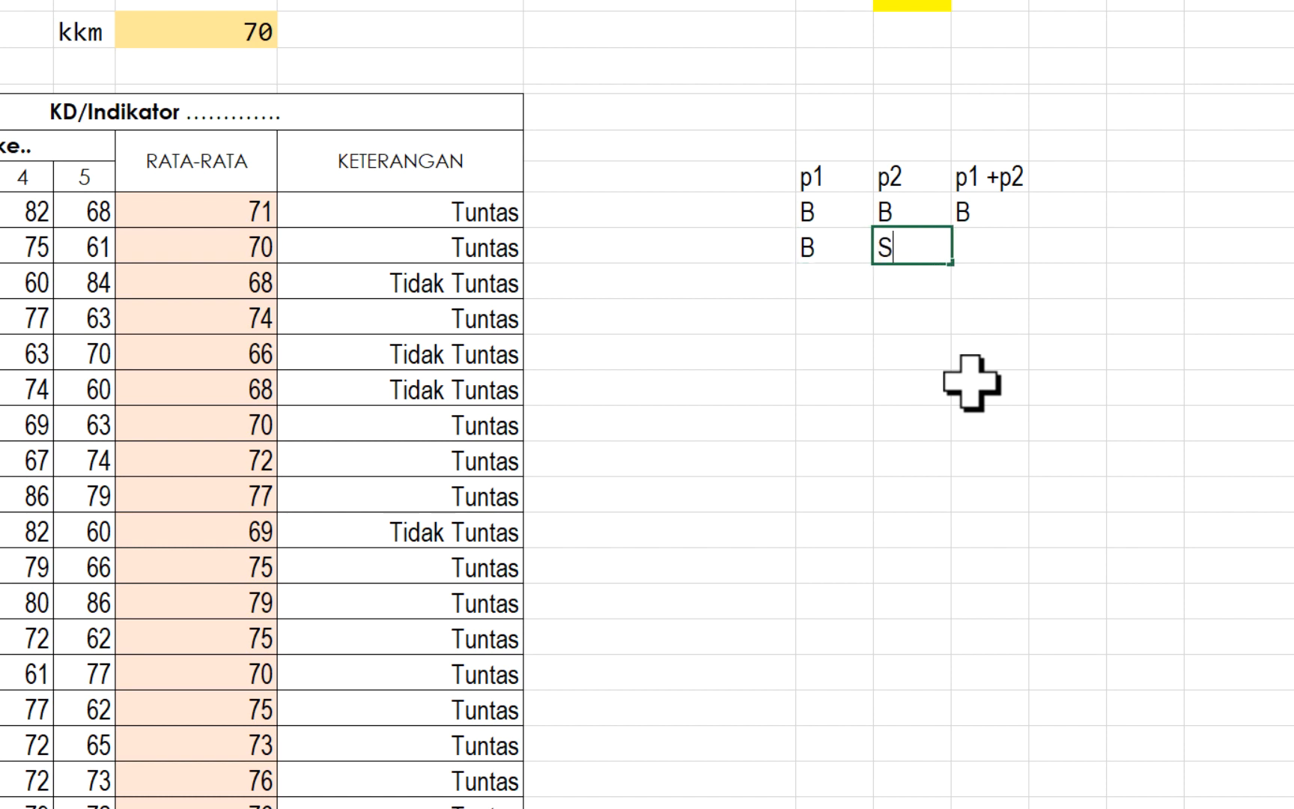
{"action": "key", "text": "Tab"}
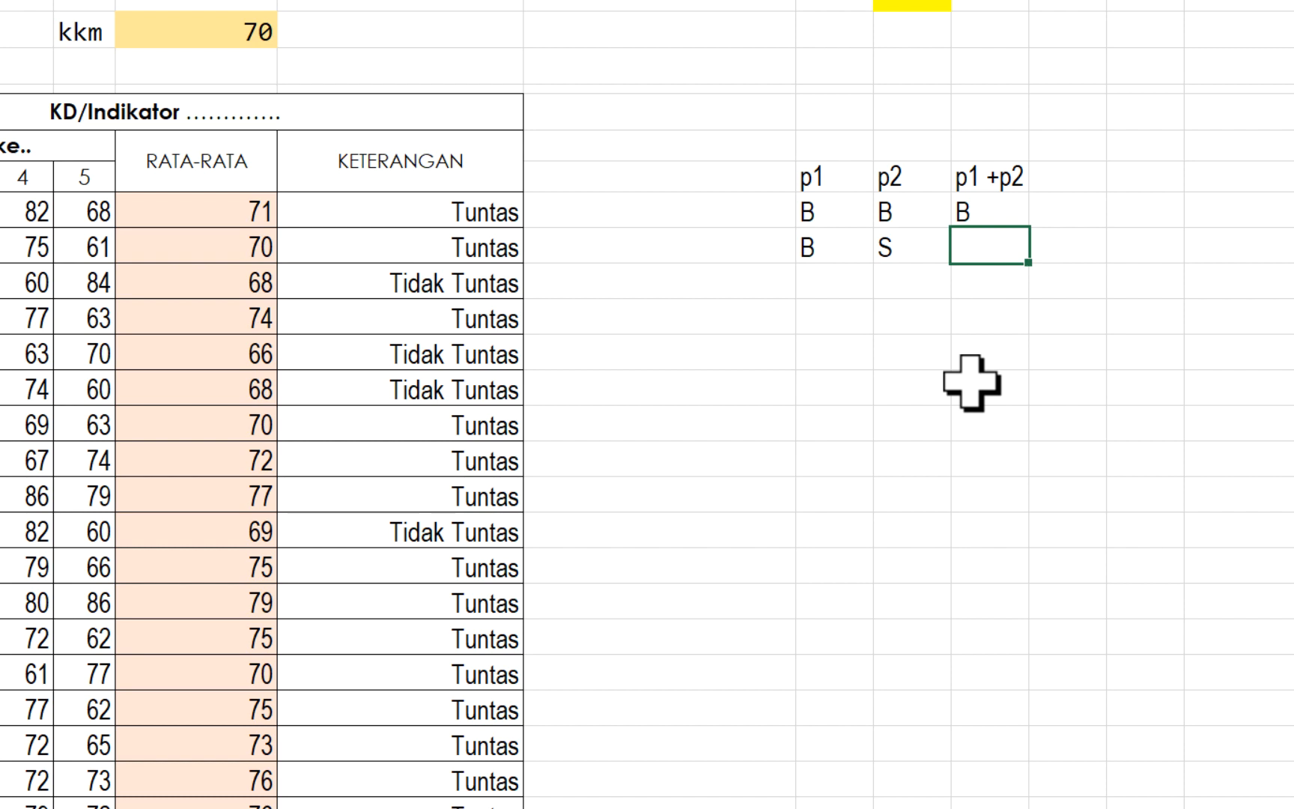
{"action": "type", "text": "B"}
{"action": "key", "text": "Down"}
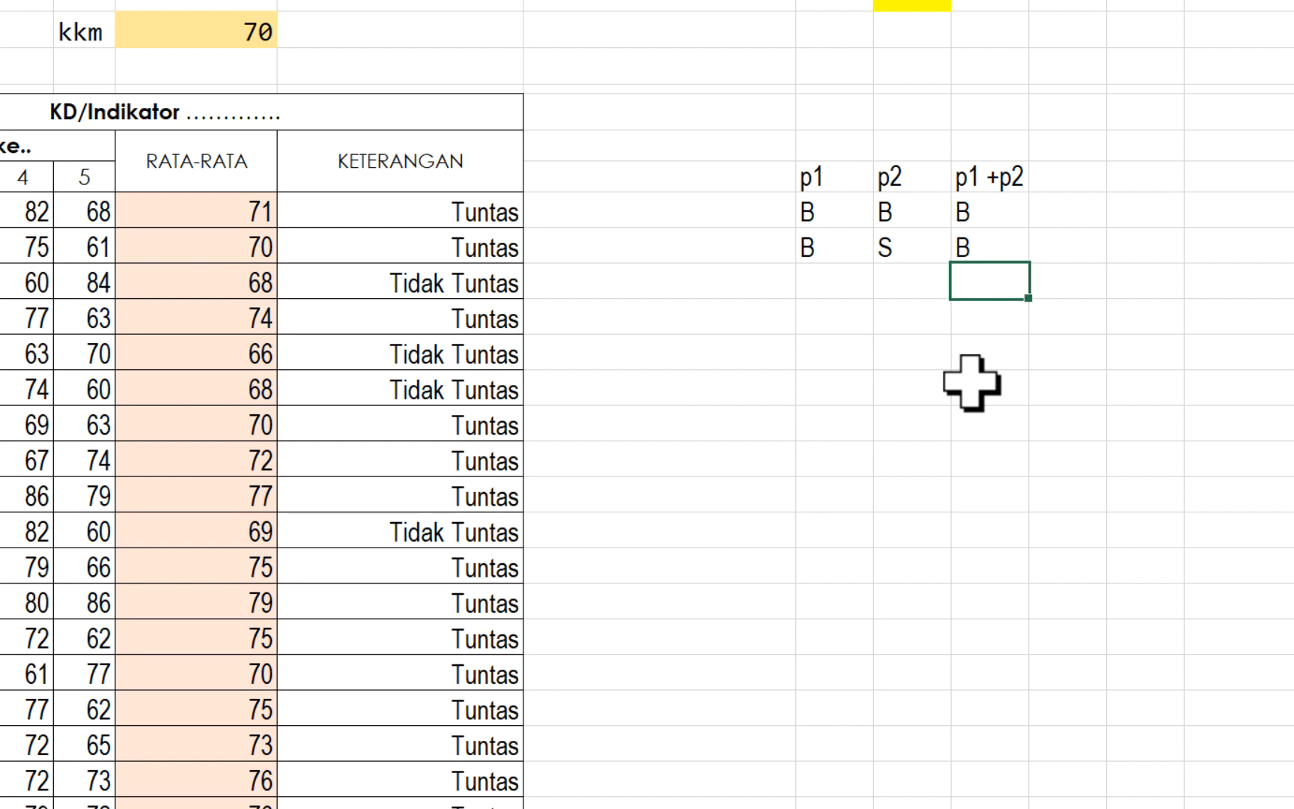
- Fill the third row of the logic table, O19 to Q19, with S, B and B
{"action": "key", "text": "Left"}
{"action": "key", "text": "Left"}
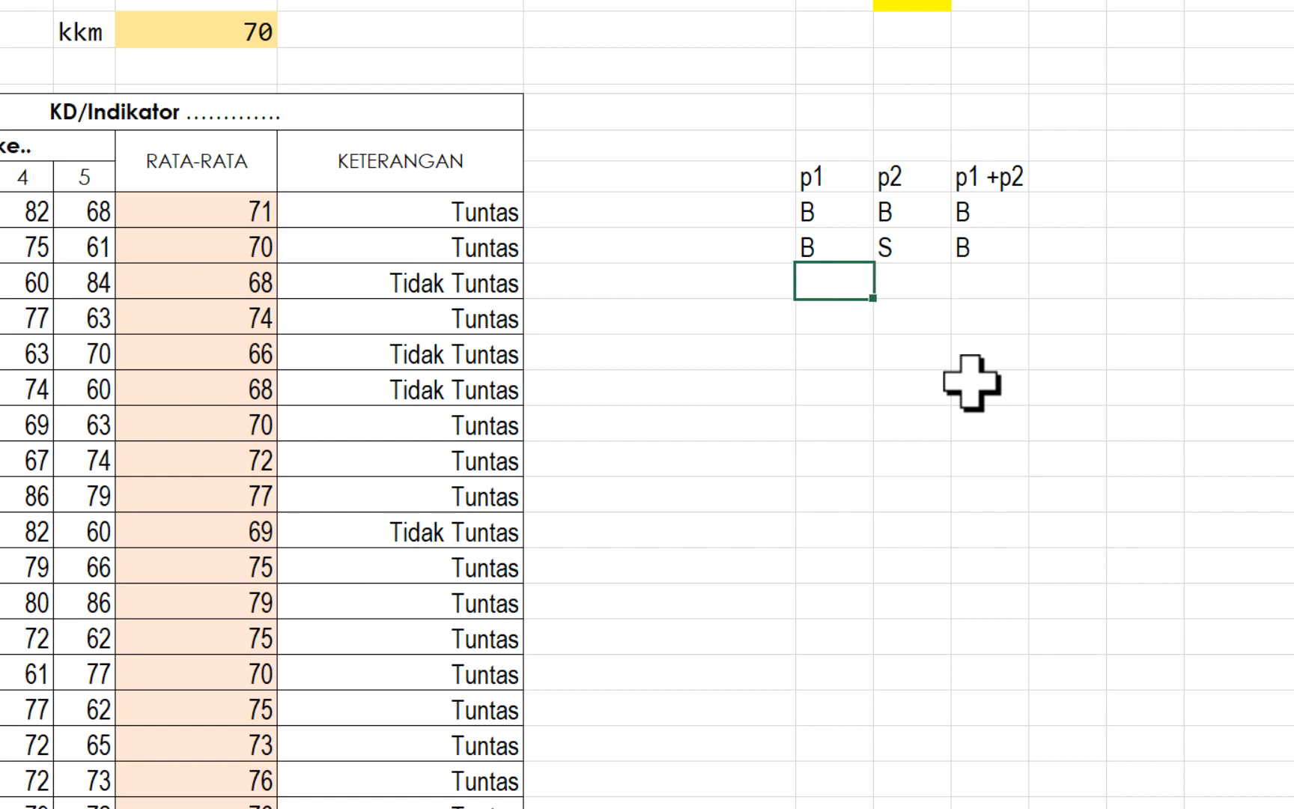
{"action": "type", "text": "S"}
{"action": "key", "text": "Tab"}
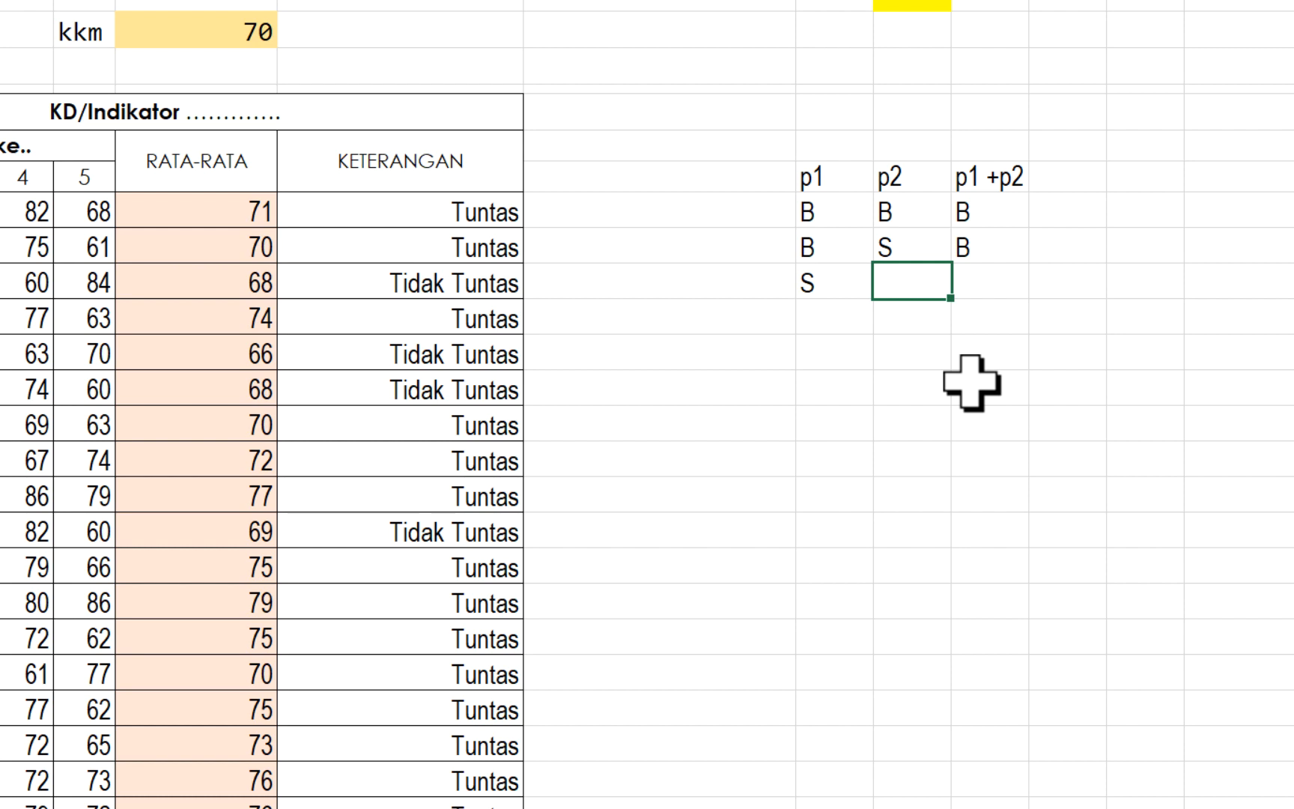
{"action": "type", "text": "B"}
{"action": "key", "text": "Tab"}
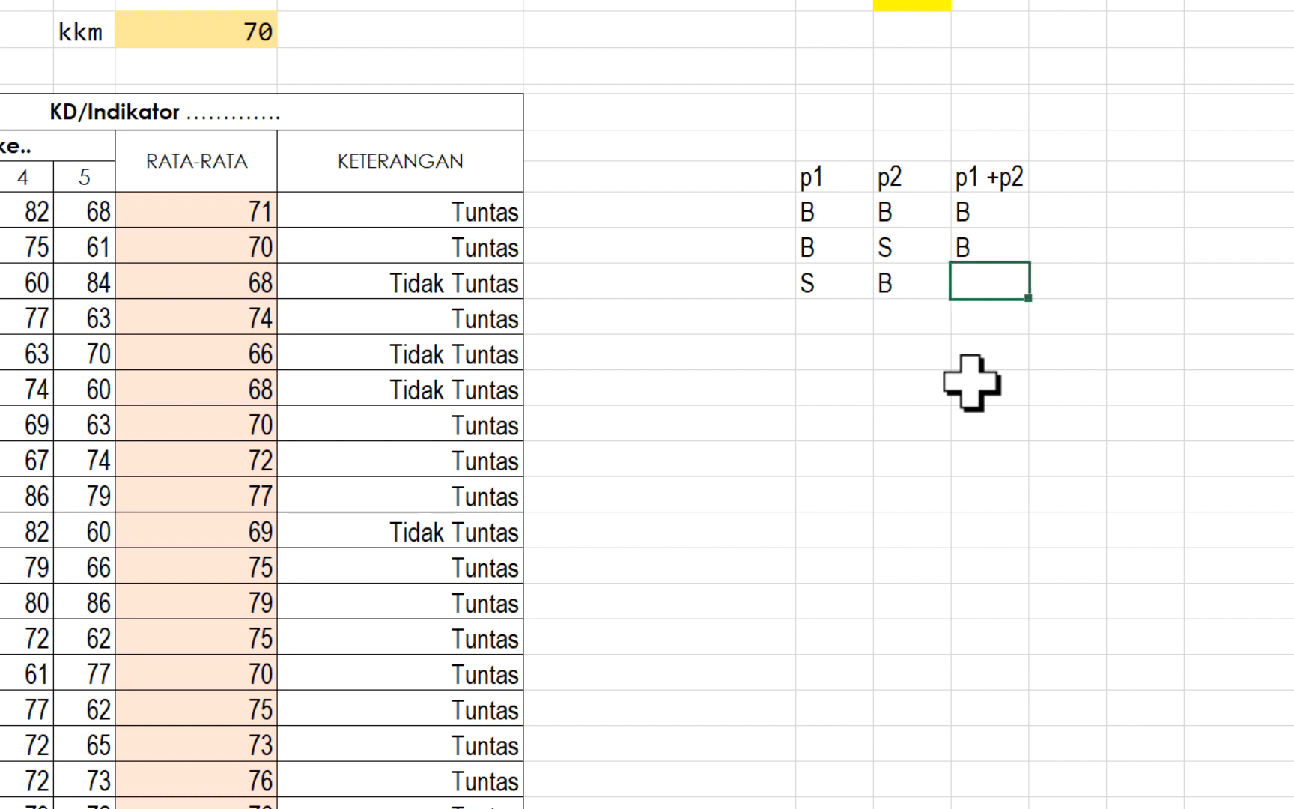
{"action": "type", "text": "B"}
{"action": "key", "text": "Down"}
- Fill the fourth row of the logic table, O20 to Q20, with S, S and S
{"action": "key", "text": "Left"}
{"action": "key", "text": "Left"}
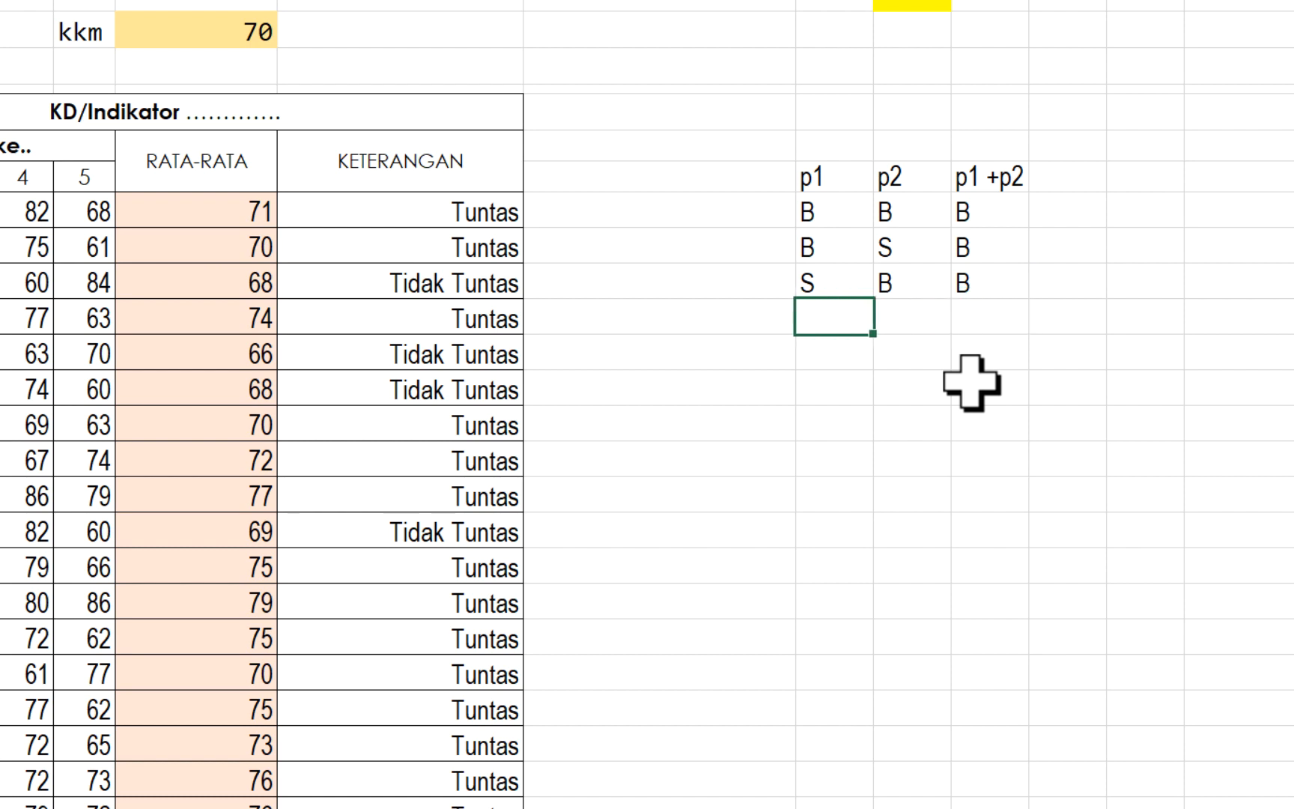
{"action": "type", "text": "S"}
{"action": "key", "text": "Tab"}
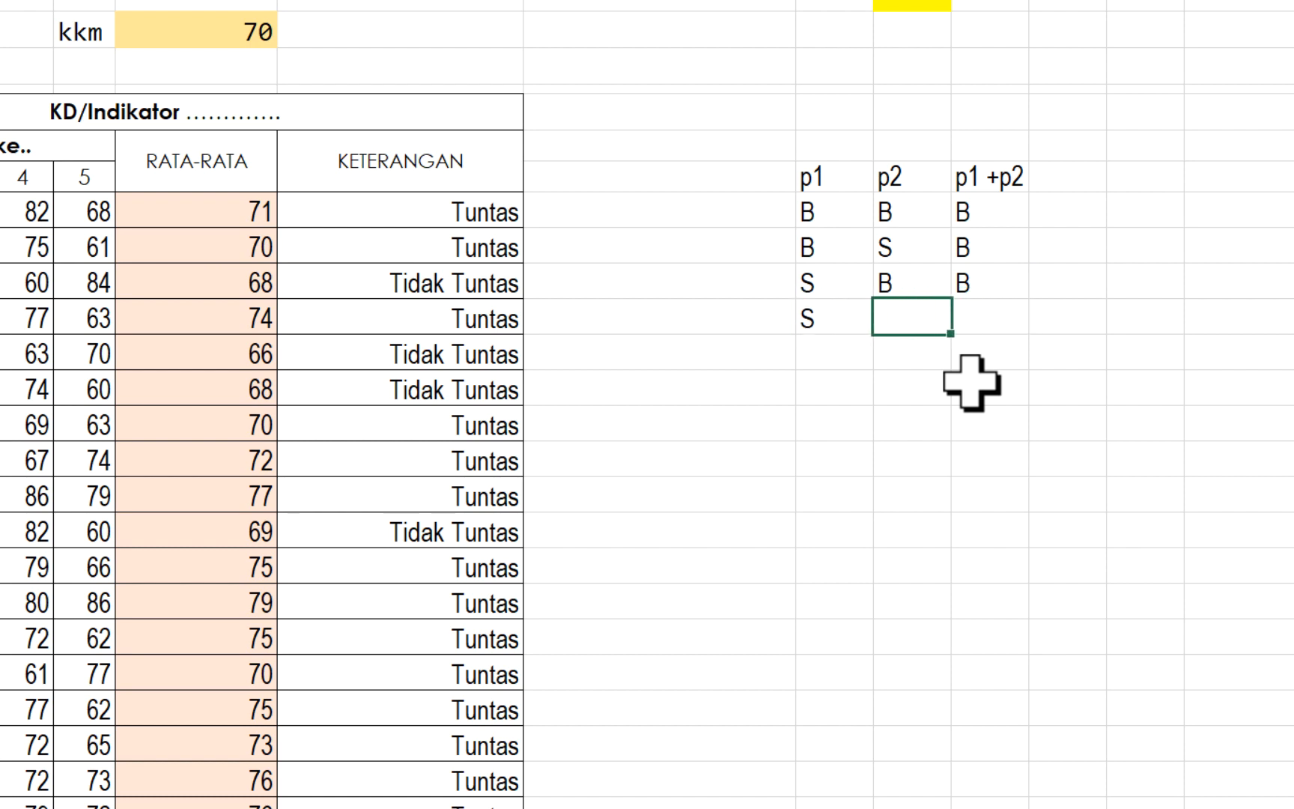
{"action": "type", "text": "S"}
{"action": "key", "text": "Tab"}
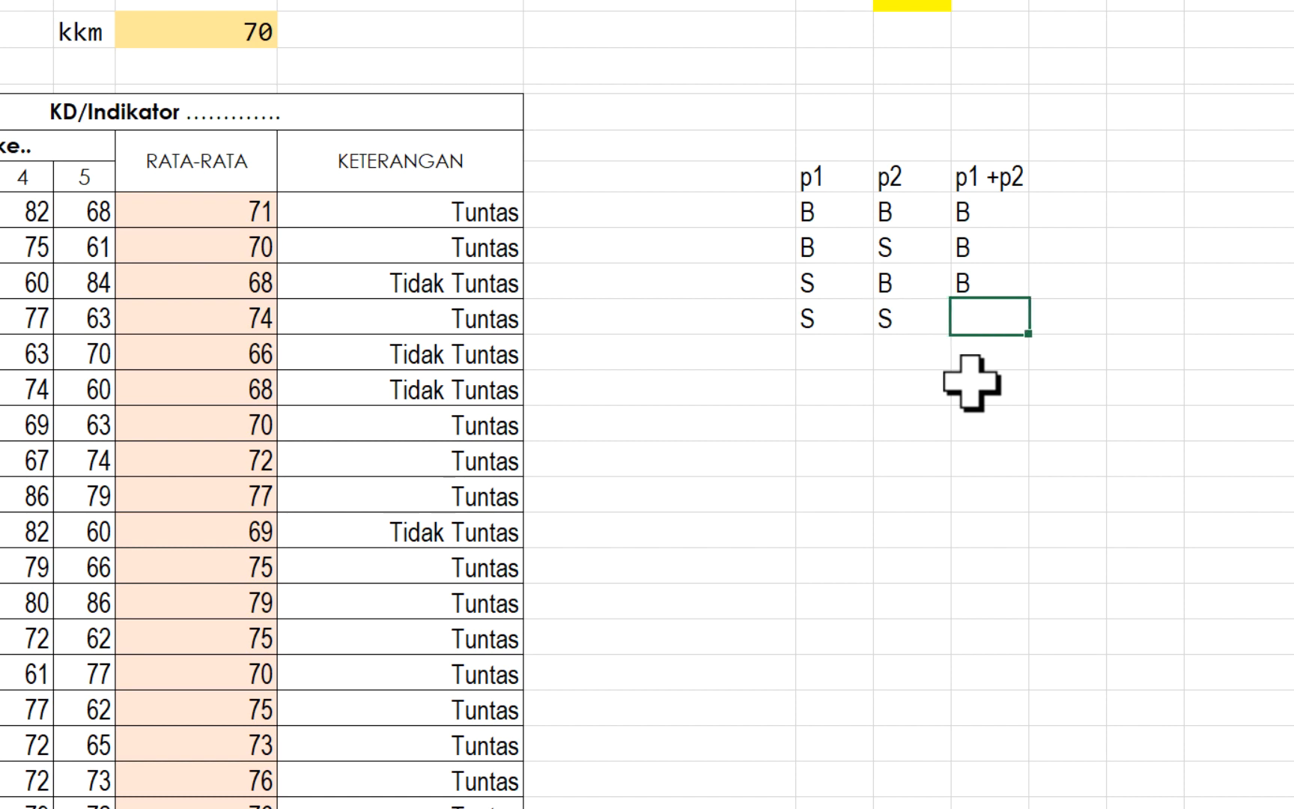
{"action": "type", "text": "S"}
{"action": "left_click", "coordinate": [971, 382]}
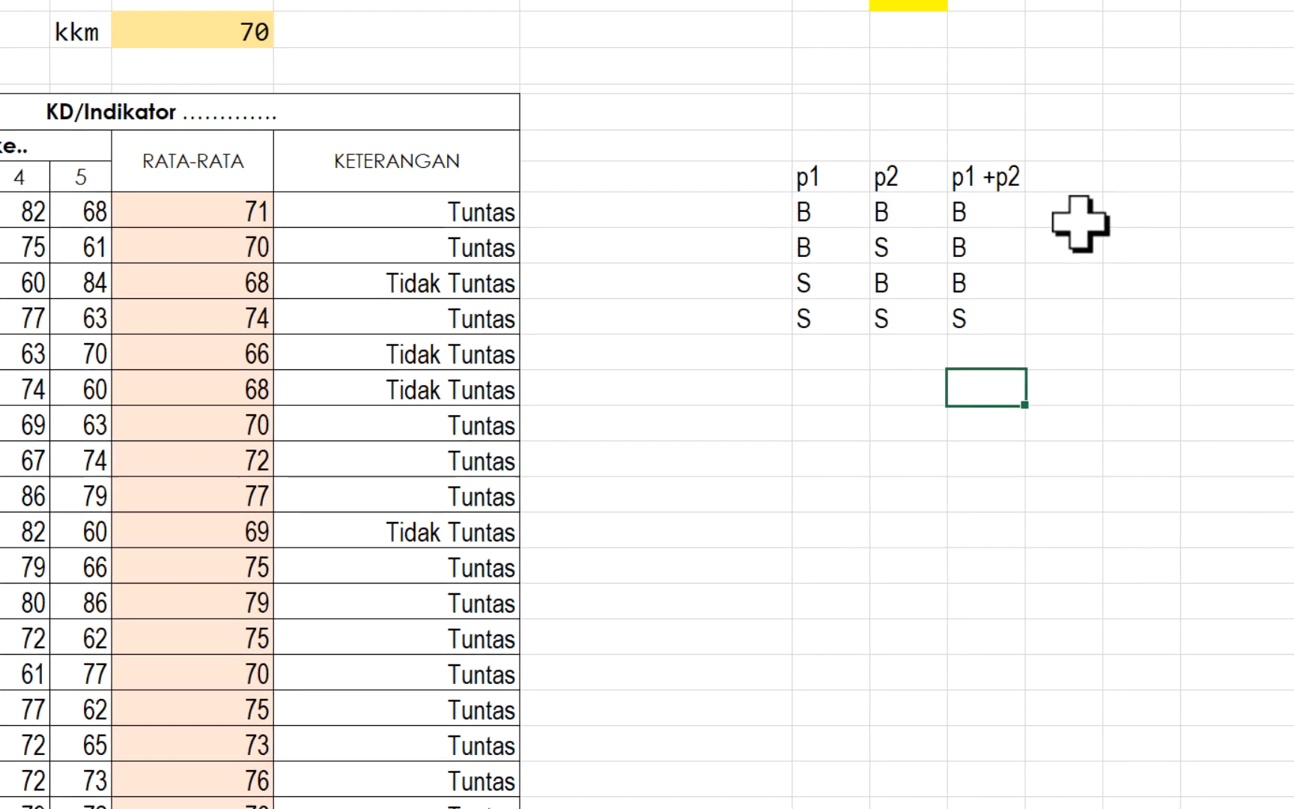
- Add a legend beside the logic table in S17:T18, pairing 1 with benar and 0 with salah
{"action": "left_click", "coordinate": [888, 210]}
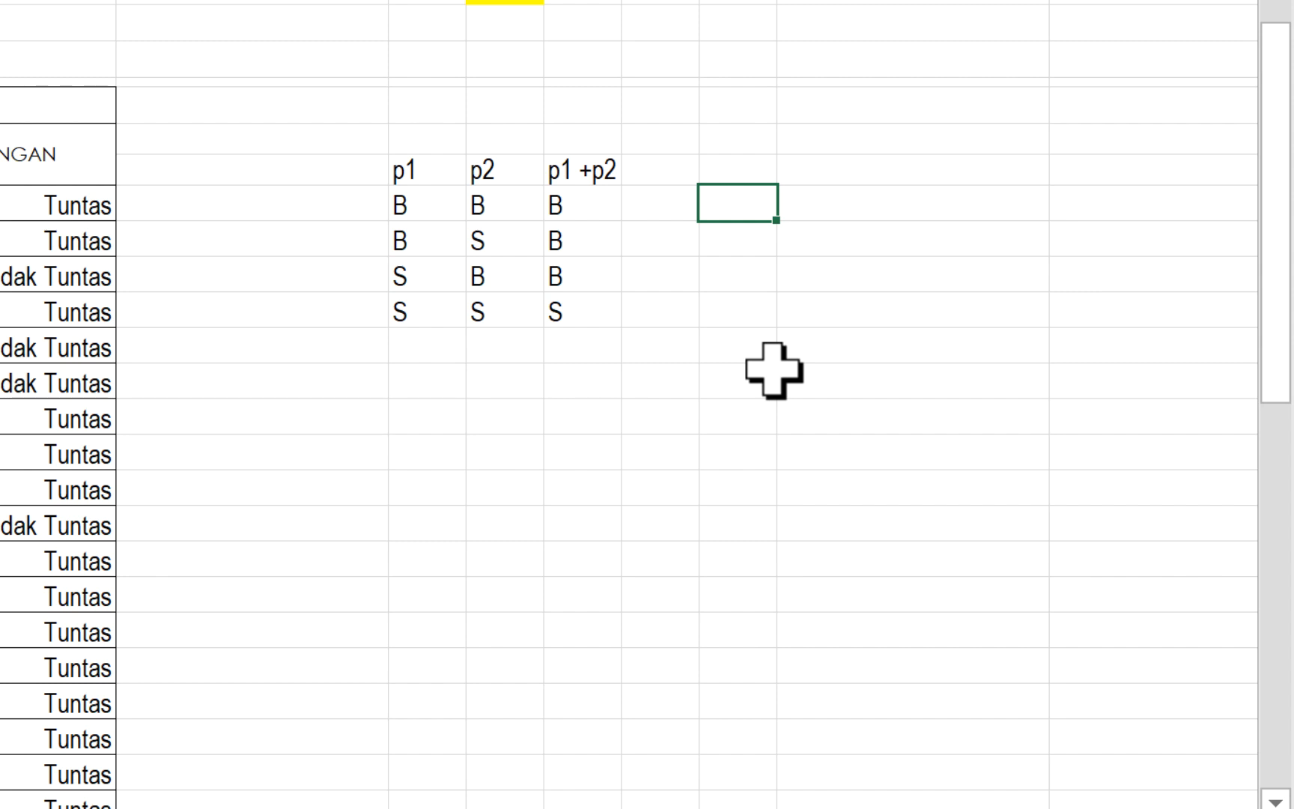
{"action": "left_click", "coordinate": [837, 213]}
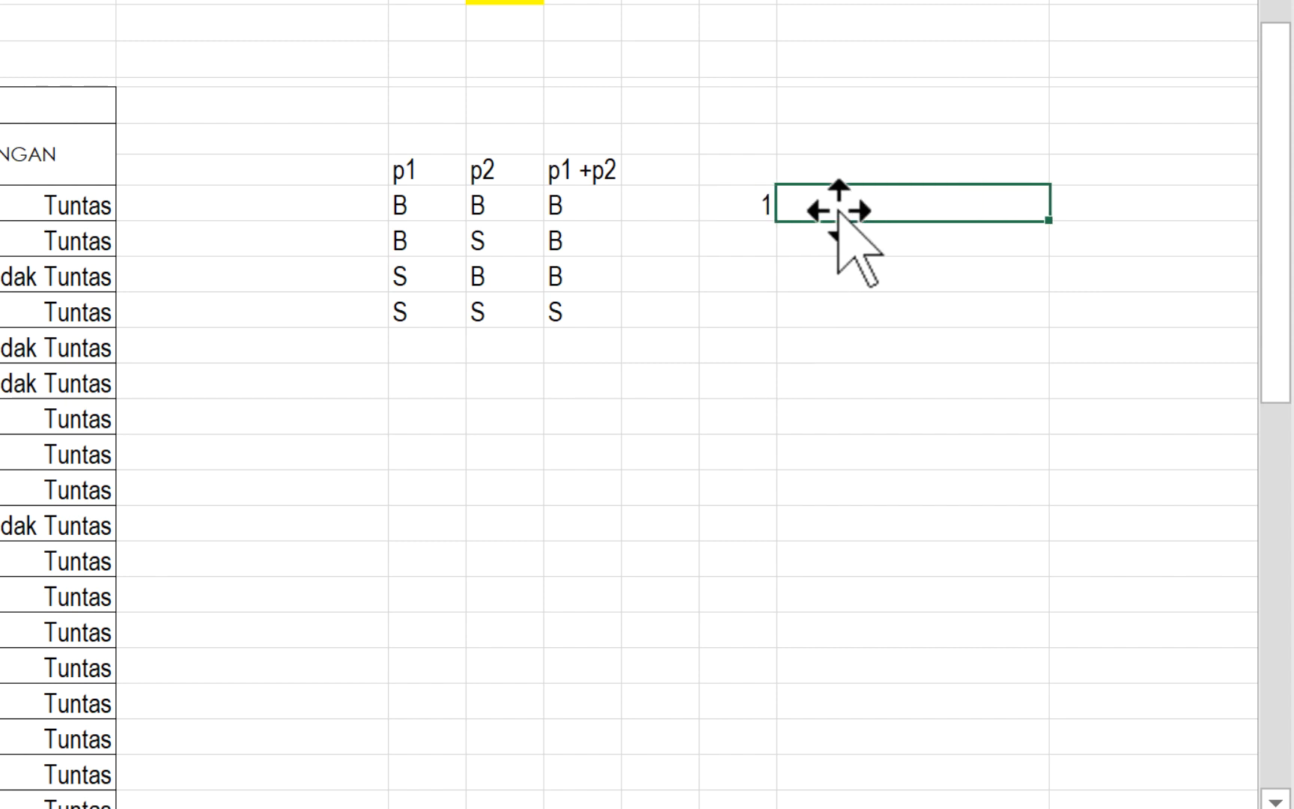
{"action": "type", "text": "bena"}
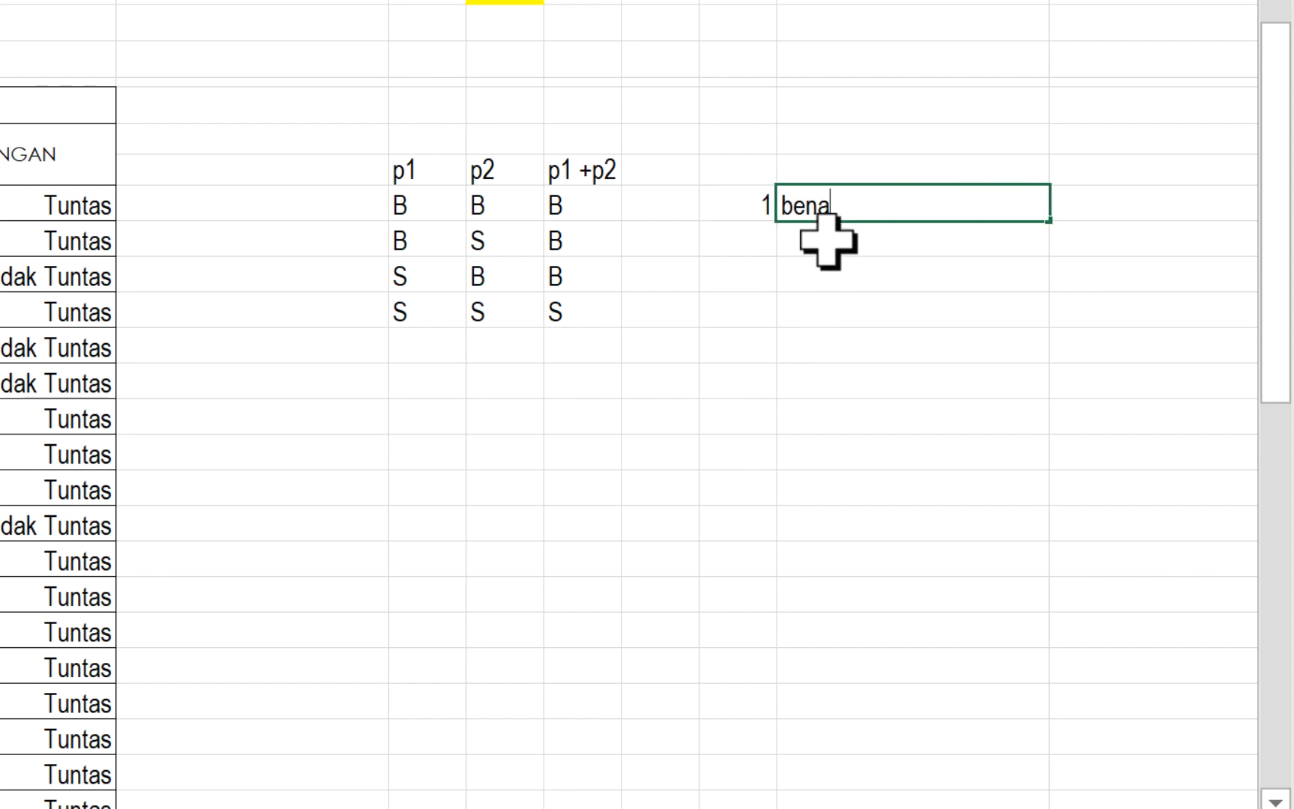
{"action": "type", "text": "r"}
{"action": "key", "text": "Return"}
{"action": "left_click", "coordinate": [741, 241]}
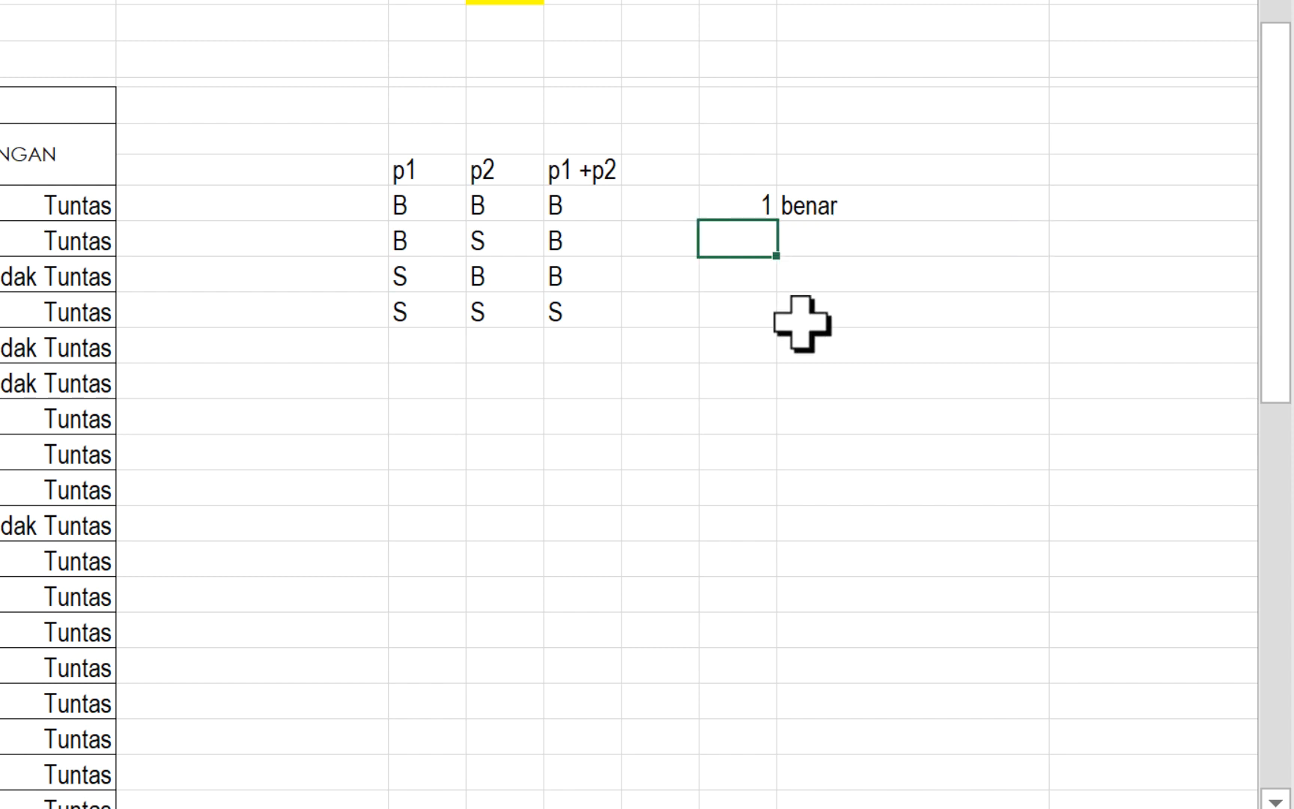
{"action": "left_click", "coordinate": [824, 251]}
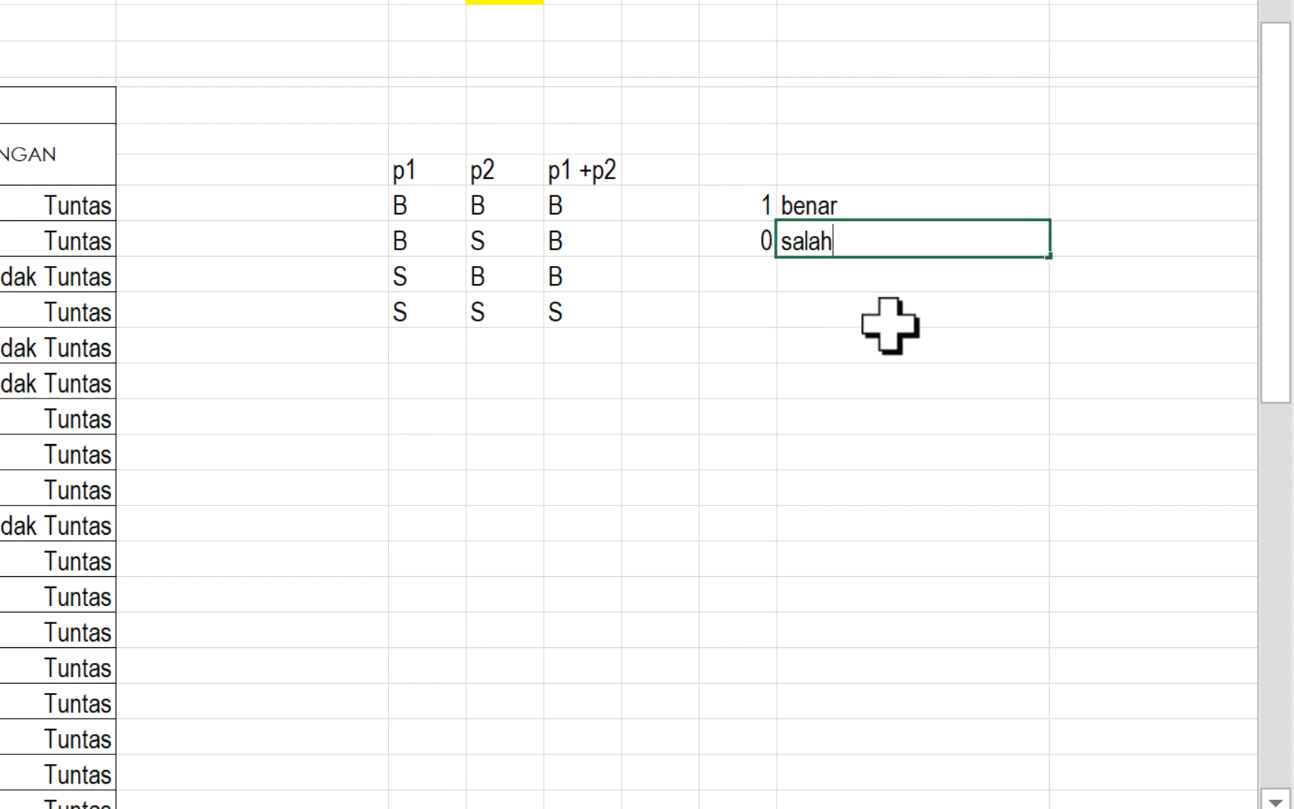
{"action": "left_click", "coordinate": [764, 320]}
- Extend the legend texts in T17 and T18 to benar (true) and salah (false)
{"action": "left_click", "coordinate": [864, 208]}
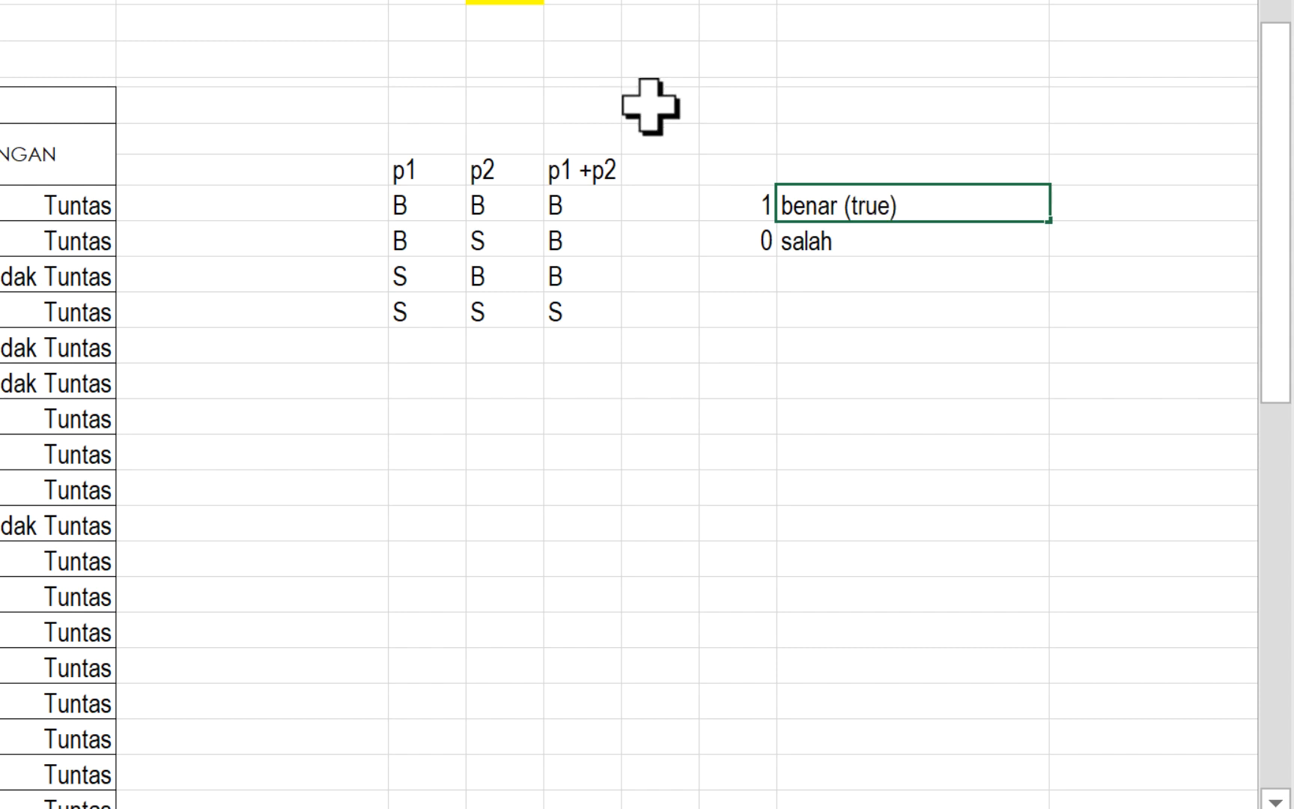
{"action": "left_click", "coordinate": [843, 244]}
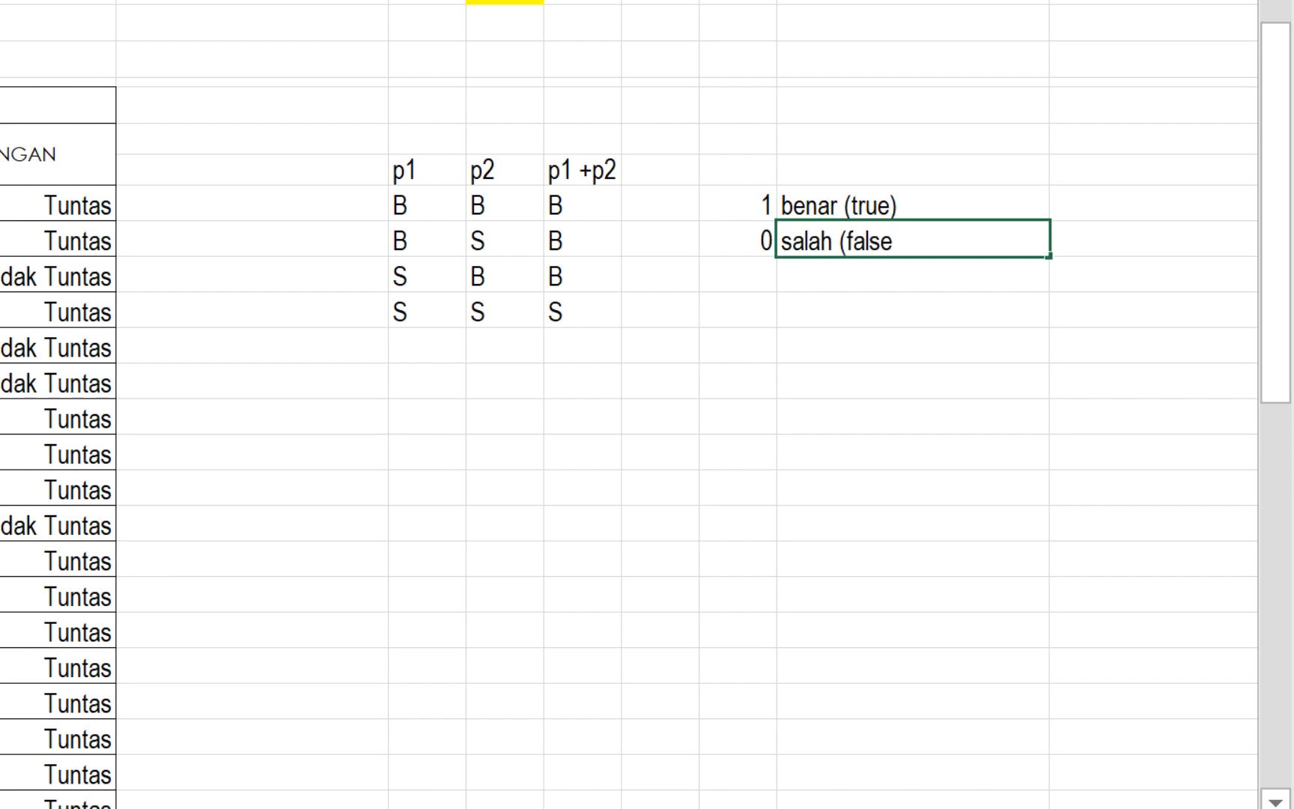
{"action": "key", "text": "Return"}
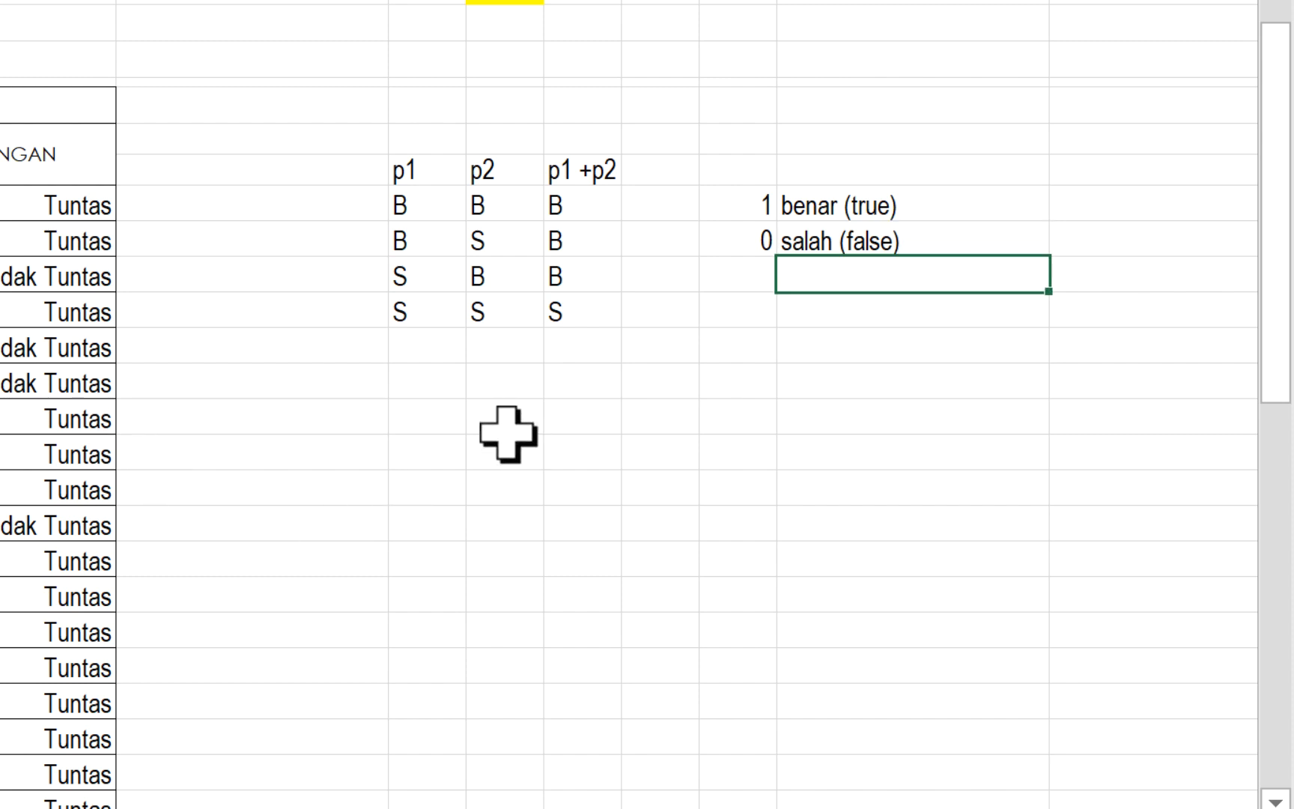
{"action": "left_click", "coordinate": [420, 431]}
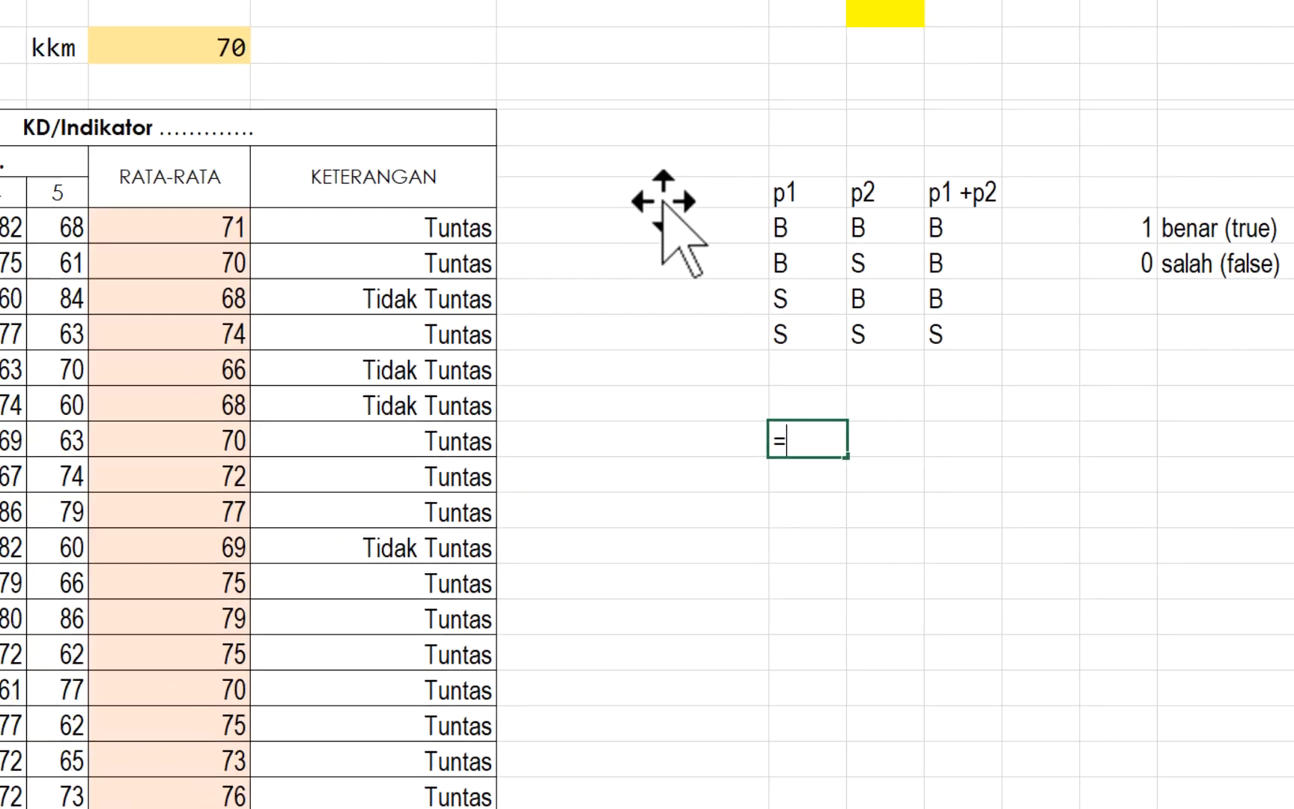
{"action": "left_click", "coordinate": [281, 179]}
{"action": "left_click", "coordinate": [301, 389]}
{"action": "left_click", "coordinate": [808, 192]}
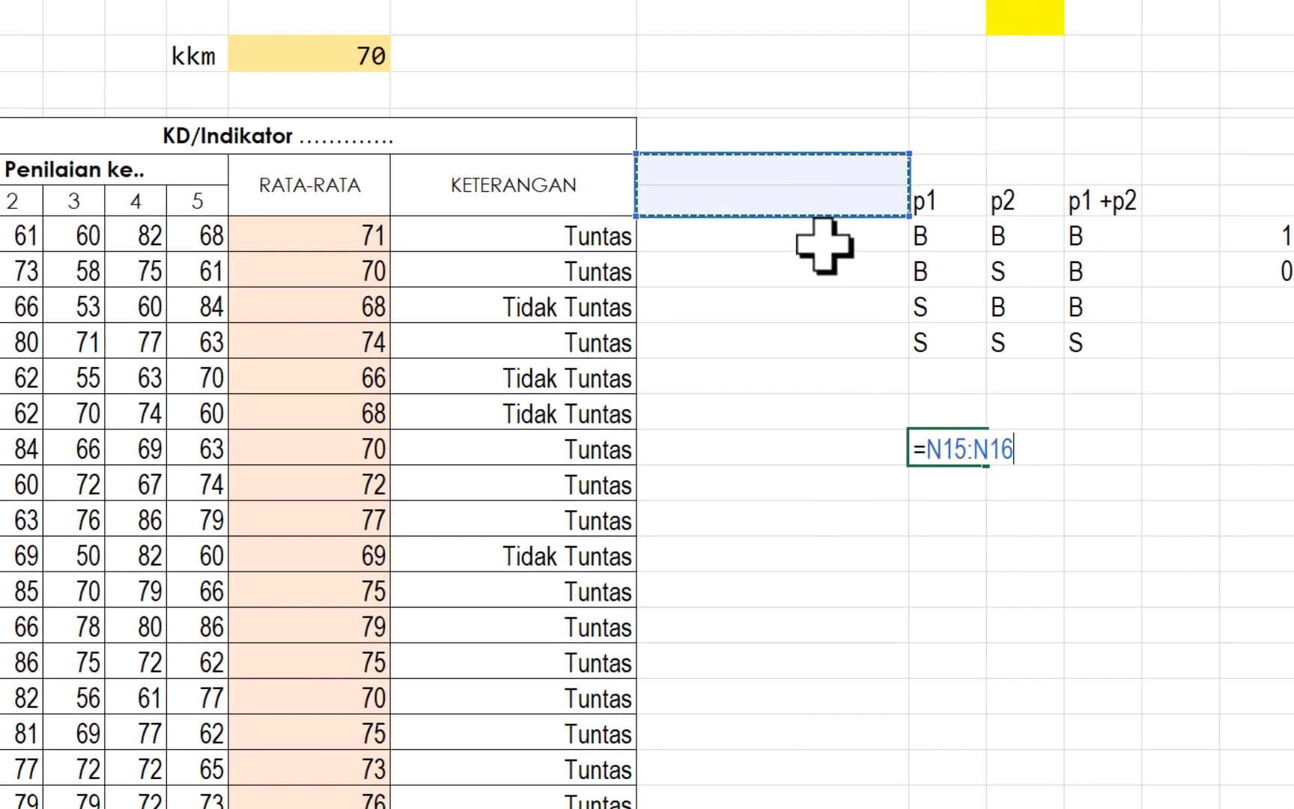
{"action": "key", "text": "Escape"}
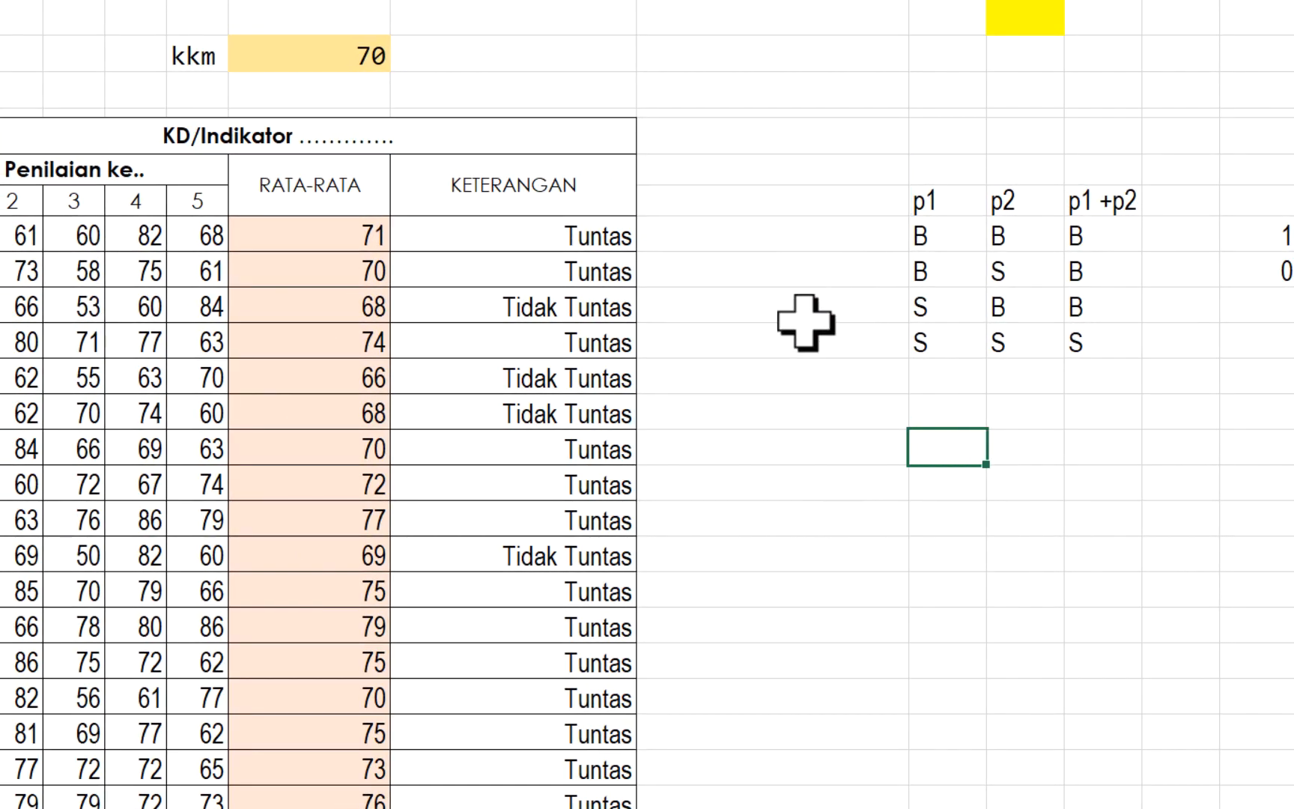
- Enter the formula =0+(K17>=$K$11) in N17, accepting the correction that adds the missing closing parenthesis
{"action": "left_click", "coordinate": [801, 234]}
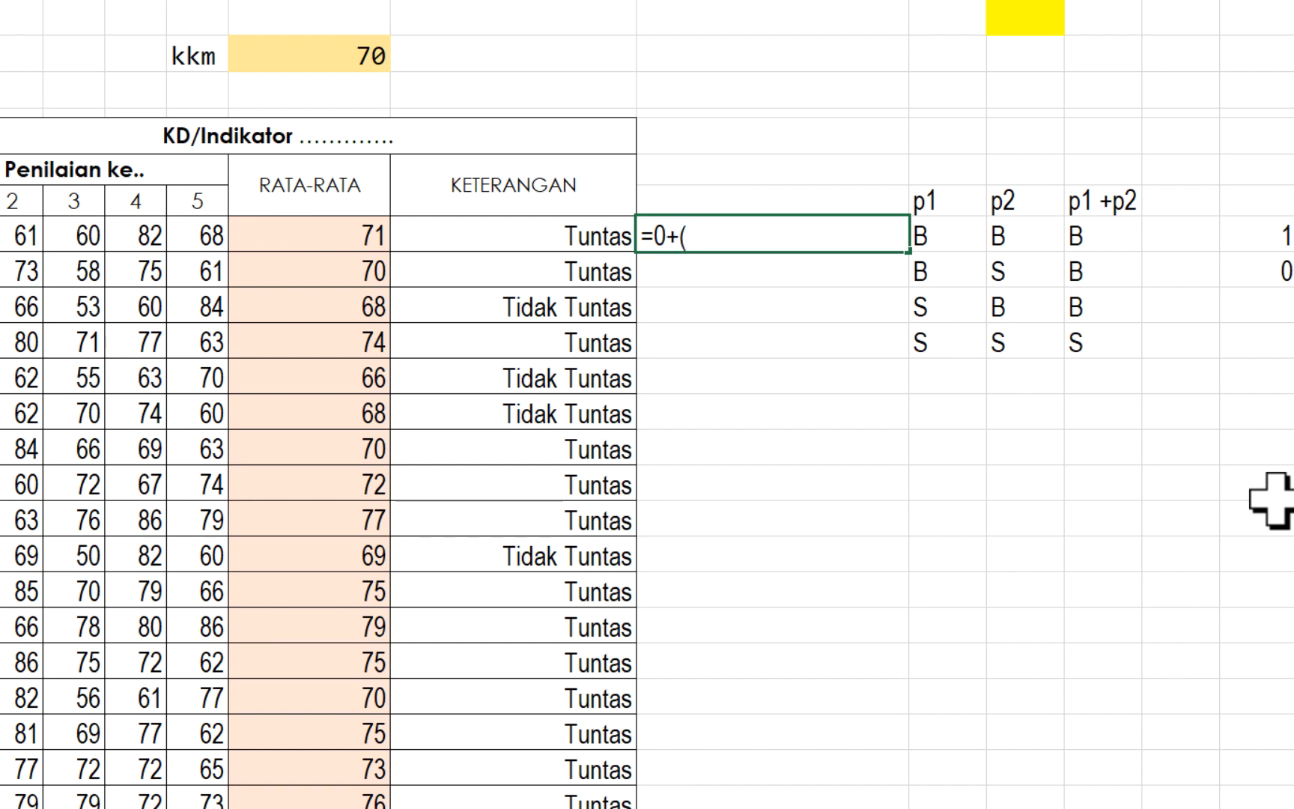
{"action": "left_click", "coordinate": [344, 238]}
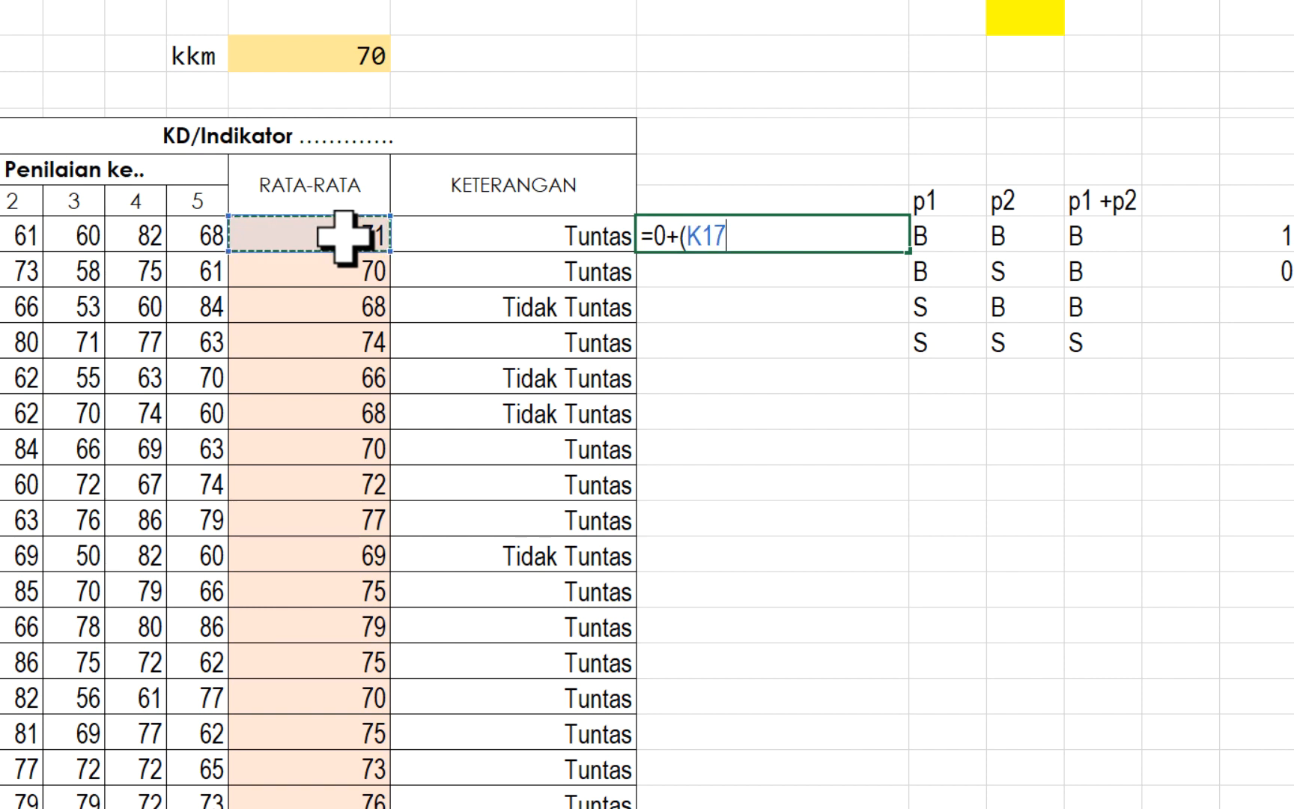
{"action": "type", "text": ">="}
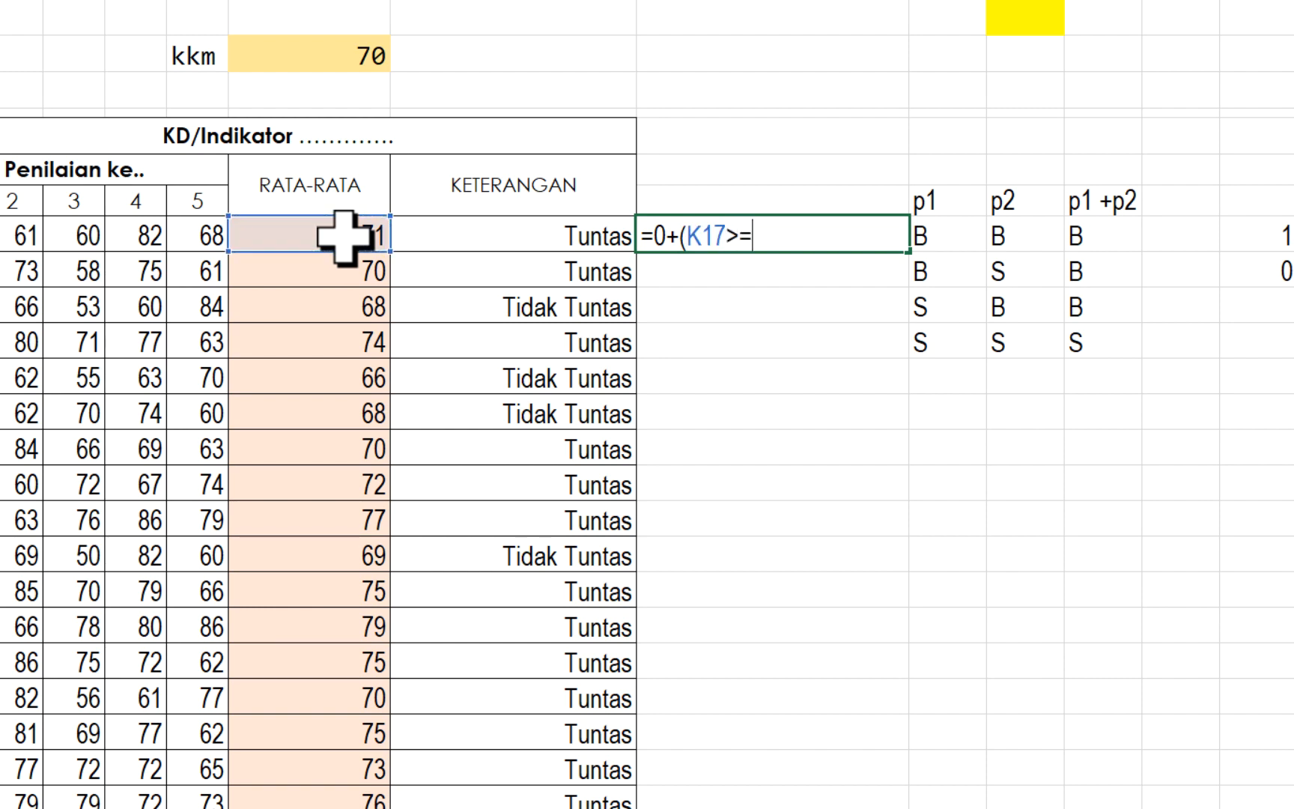
{"action": "left_click", "coordinate": [308, 53]}
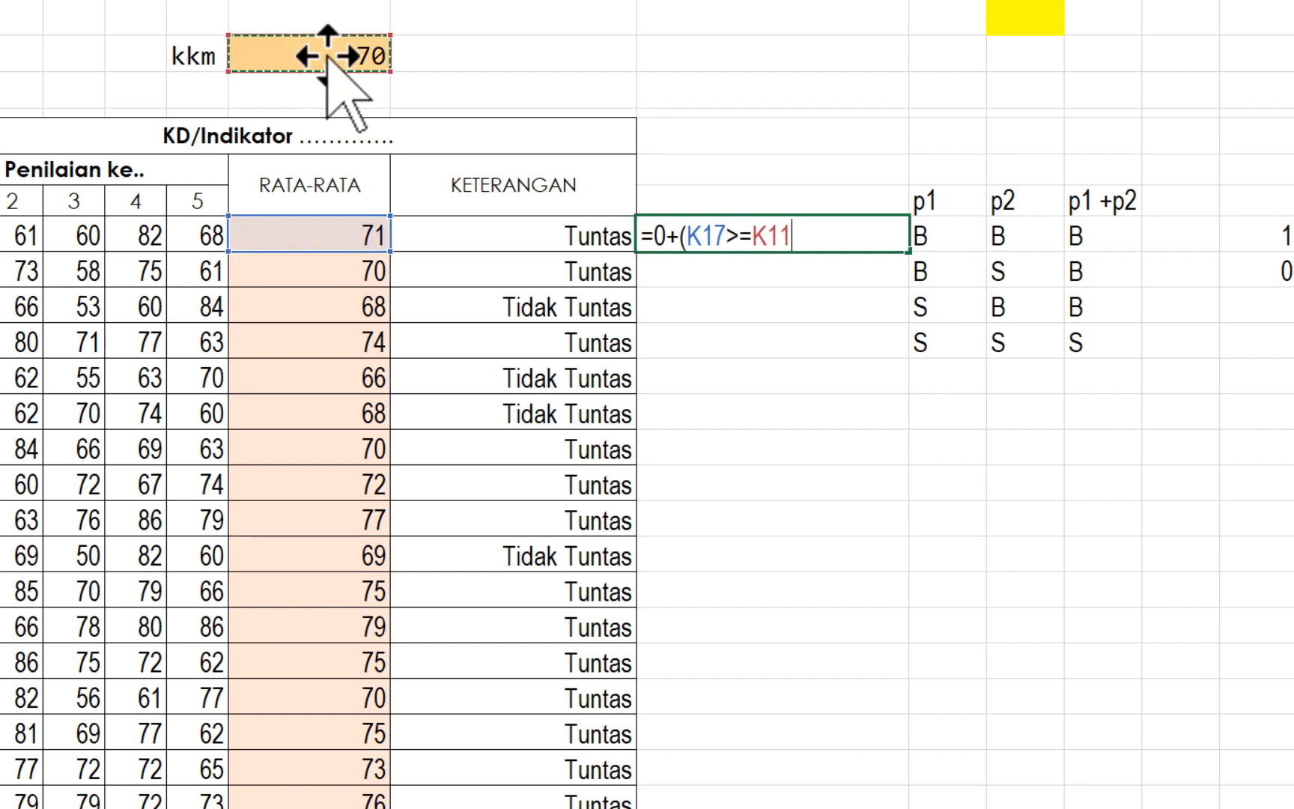
{"action": "key", "text": "F4"}
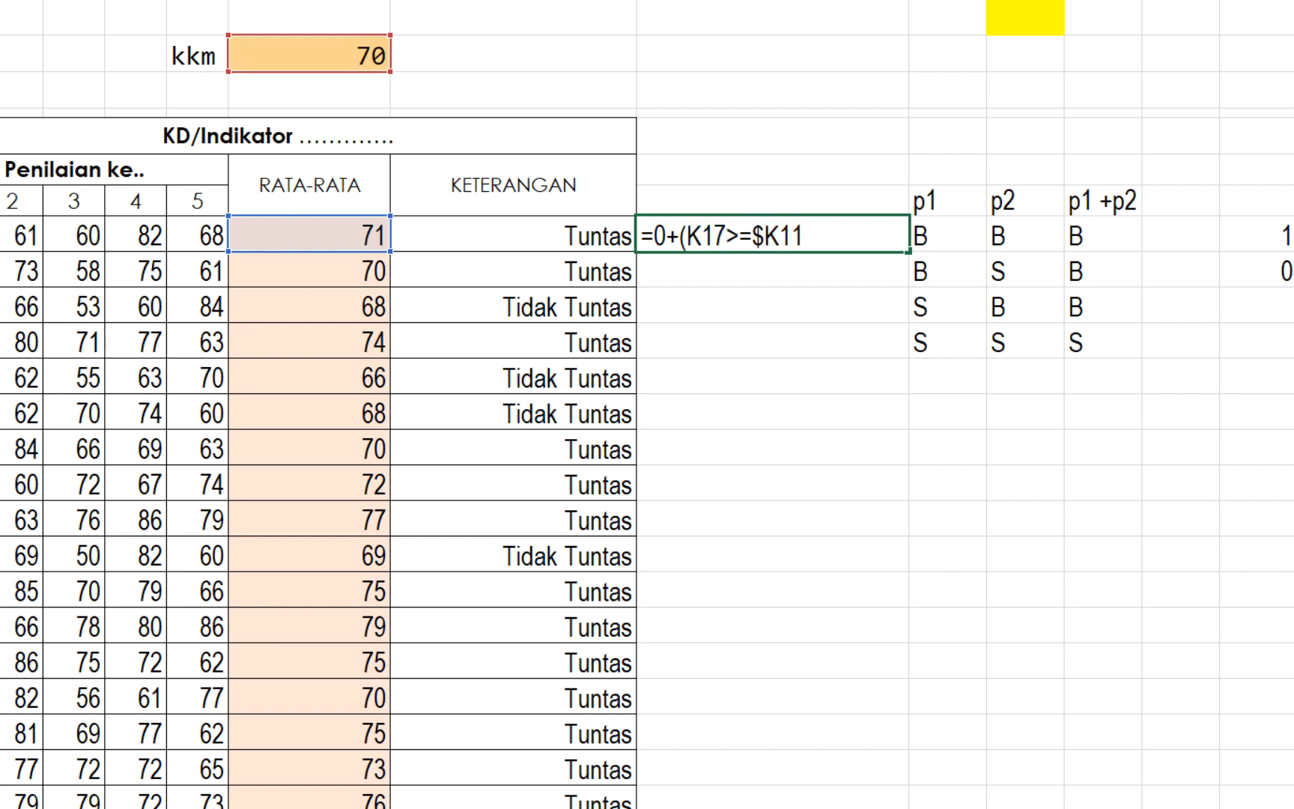
{"action": "key", "text": "Return"}
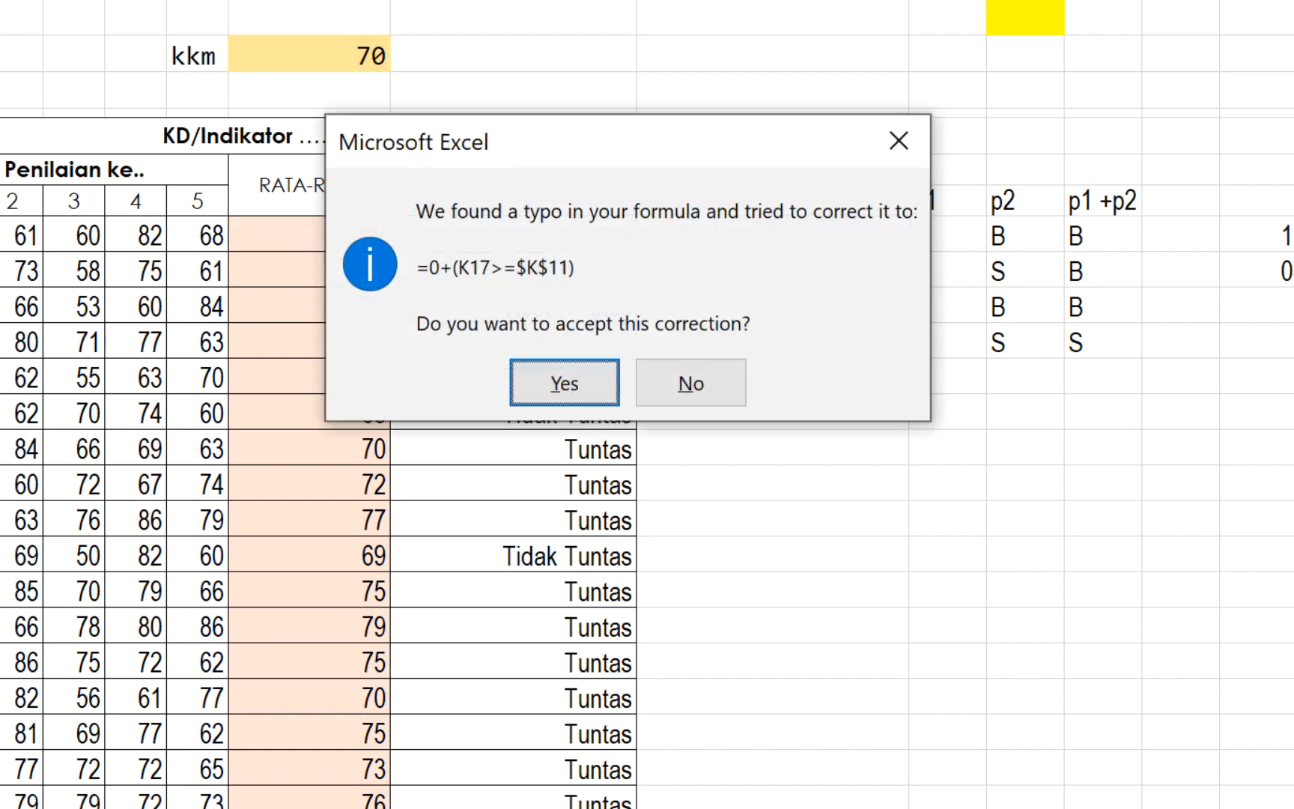
{"action": "left_click", "coordinate": [565, 383]}
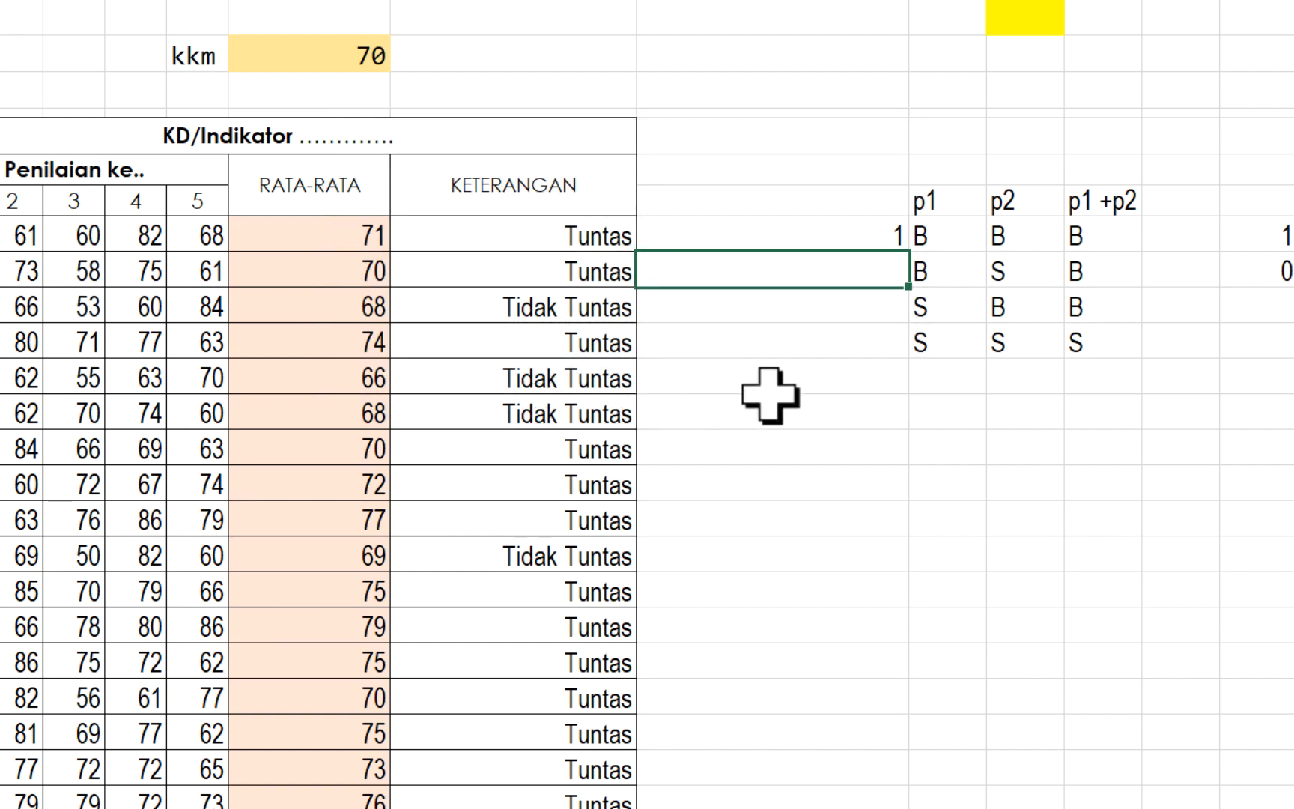
- Centre the value in N17 and copy its formula down column N beside the student rows
{"action": "left_click", "coordinate": [838, 236]}
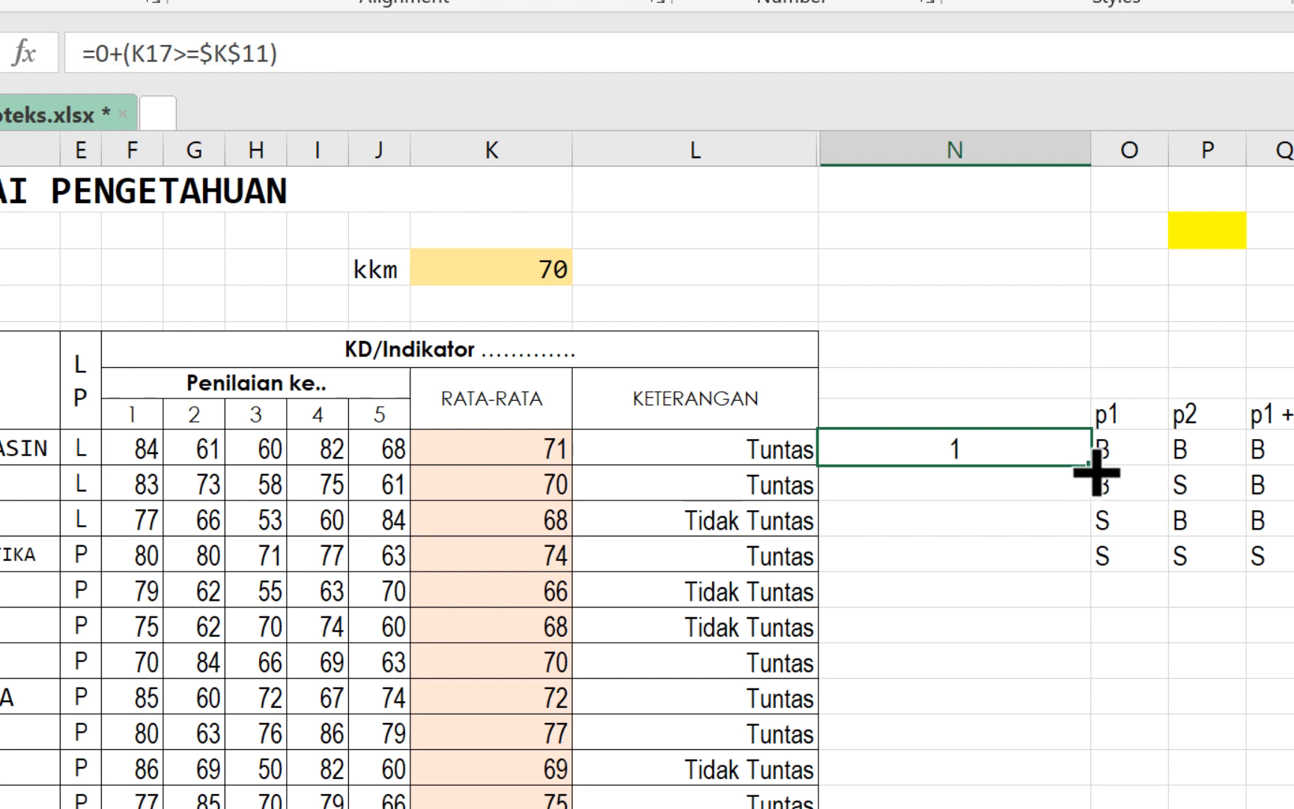
{"action": "left_click_drag", "start_coordinate": [1097, 470], "coordinate": [1093, 805]}
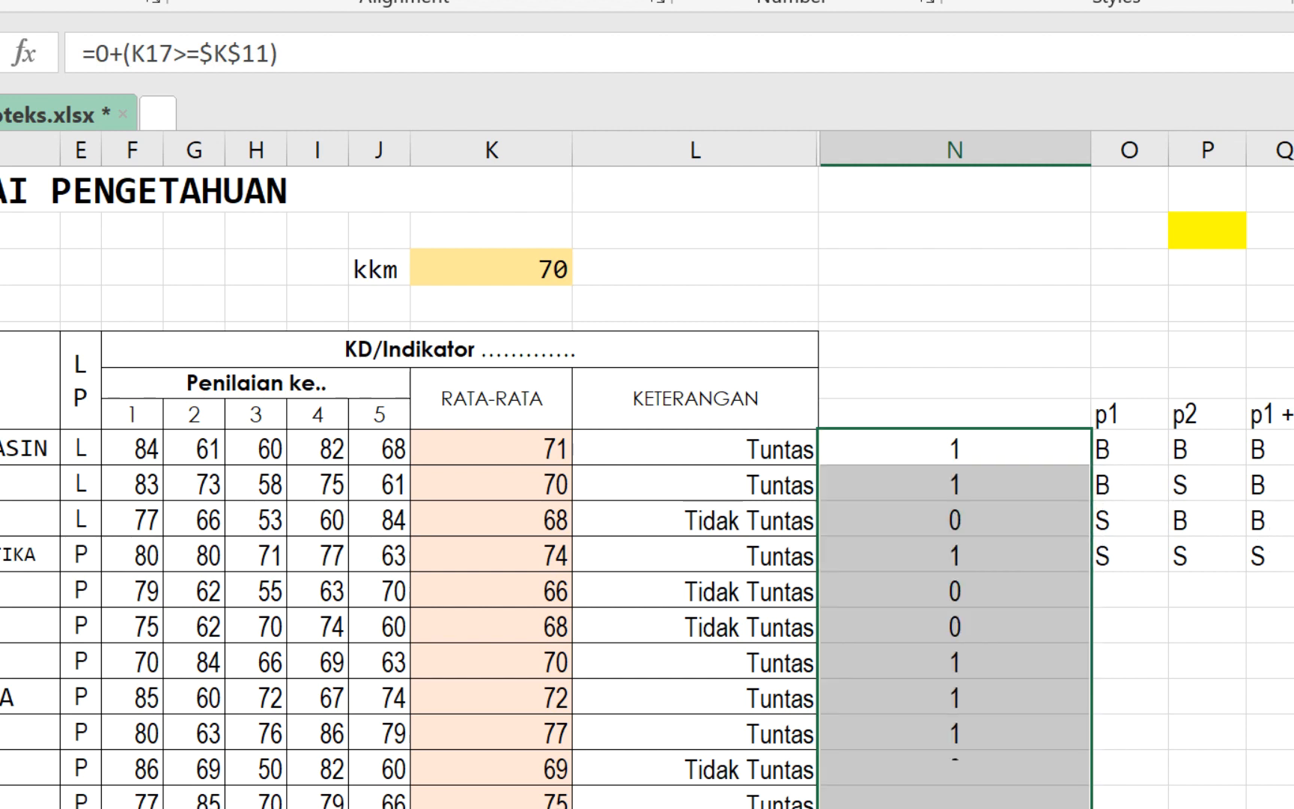
- Review the formulas of several cells in column N and fill the N17 formula down the column once more
{"action": "left_click", "coordinate": [956, 516]}
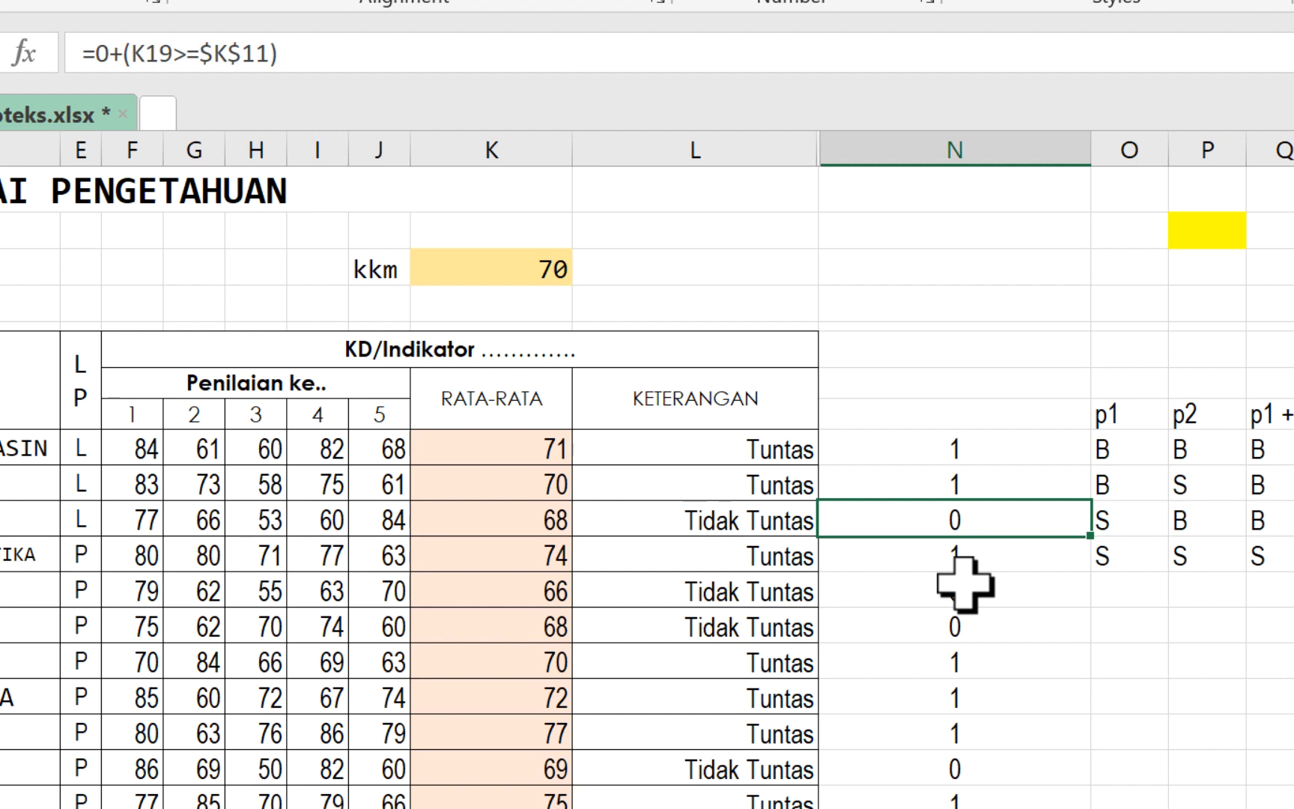
{"action": "left_click", "coordinate": [984, 448]}
{"action": "left_click", "coordinate": [982, 576]}
{"action": "left_click", "coordinate": [982, 629]}
{"action": "left_click", "coordinate": [977, 662]}
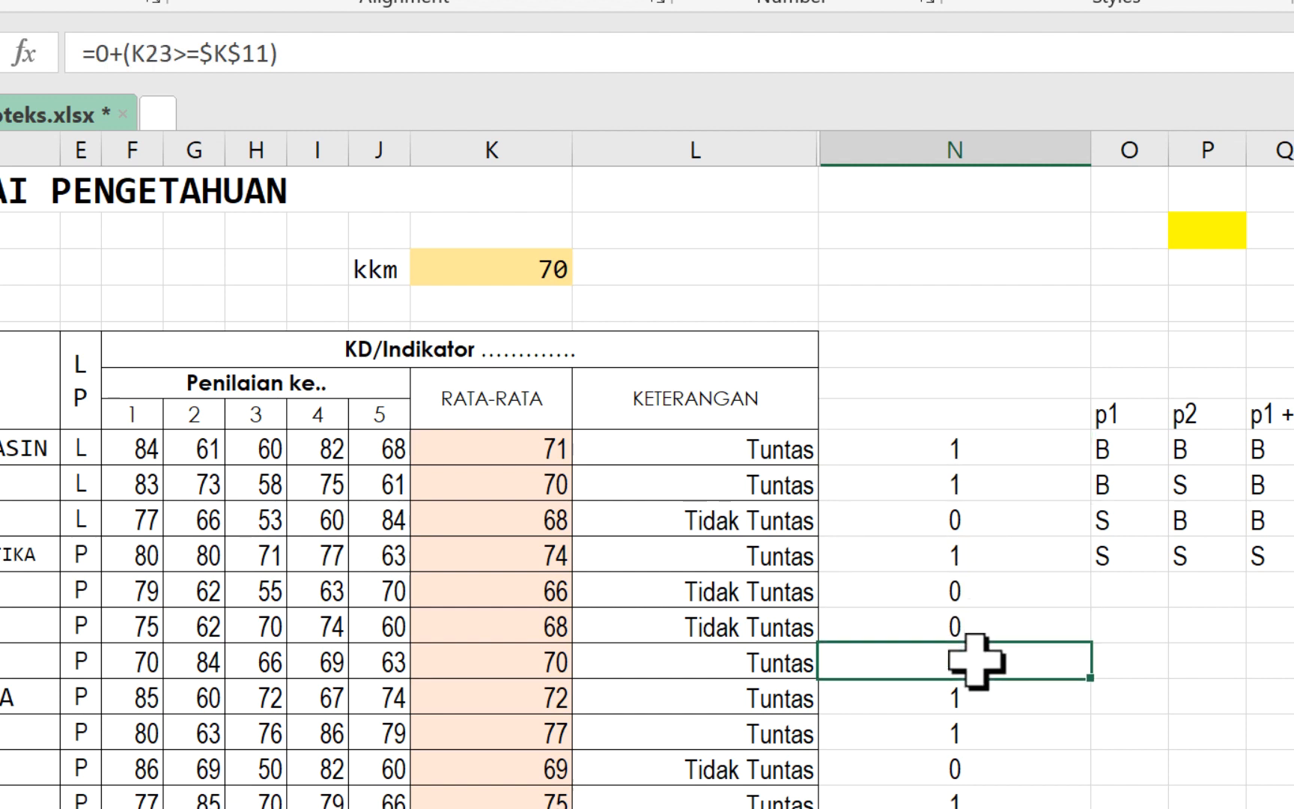
{"action": "left_click", "coordinate": [971, 453]}
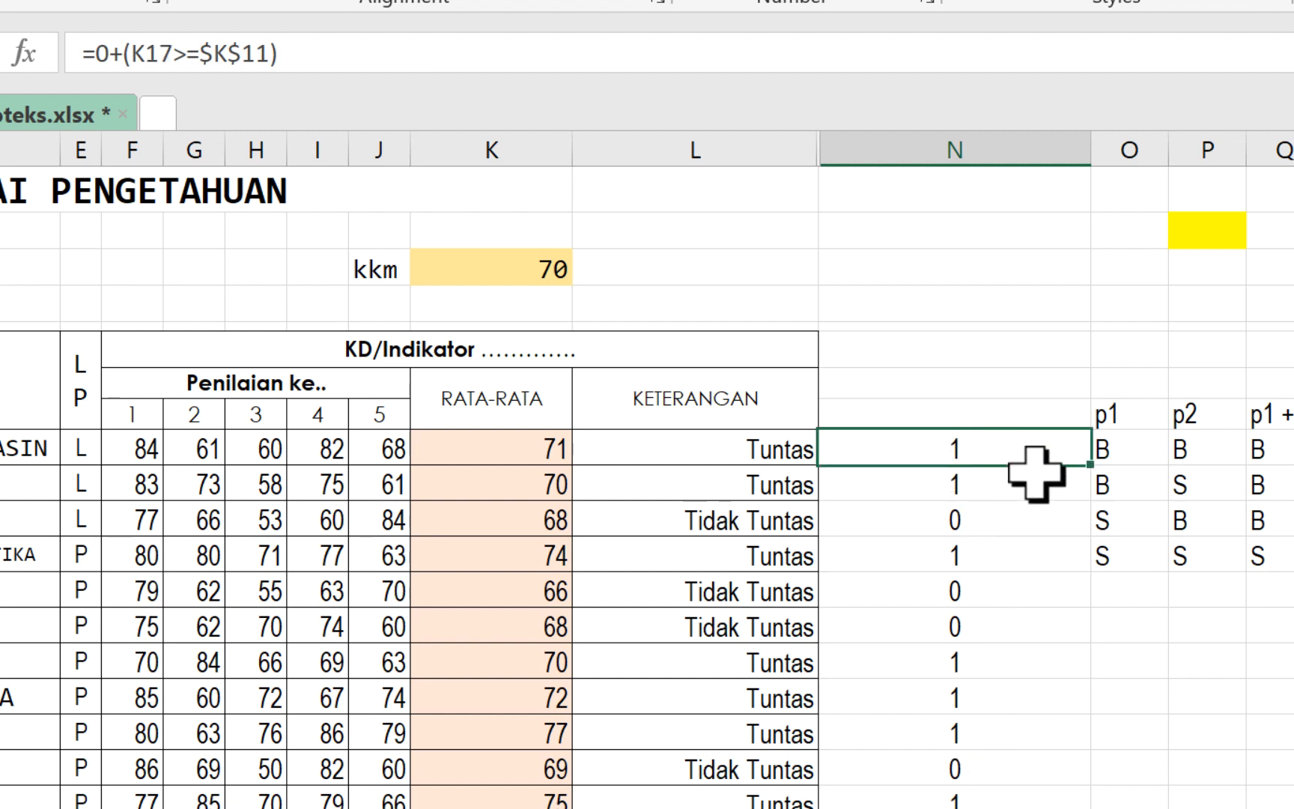
{"action": "double_click", "coordinate": [1090, 464]}
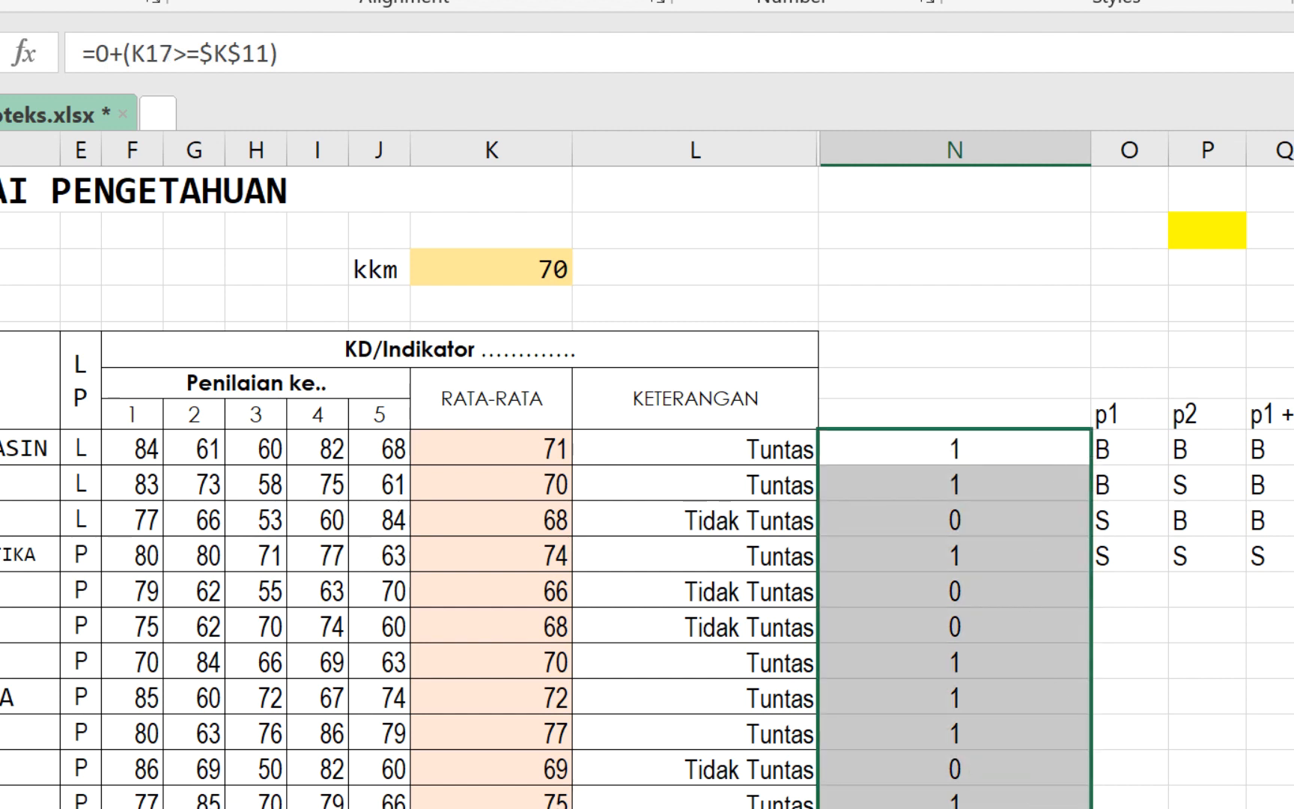
- Compare the column N results and formulas with the KETERANGAN entries in column L down the student list
{"action": "scroll", "coordinate": [647, 487], "scroll_direction": "down", "scroll_amount": 7}
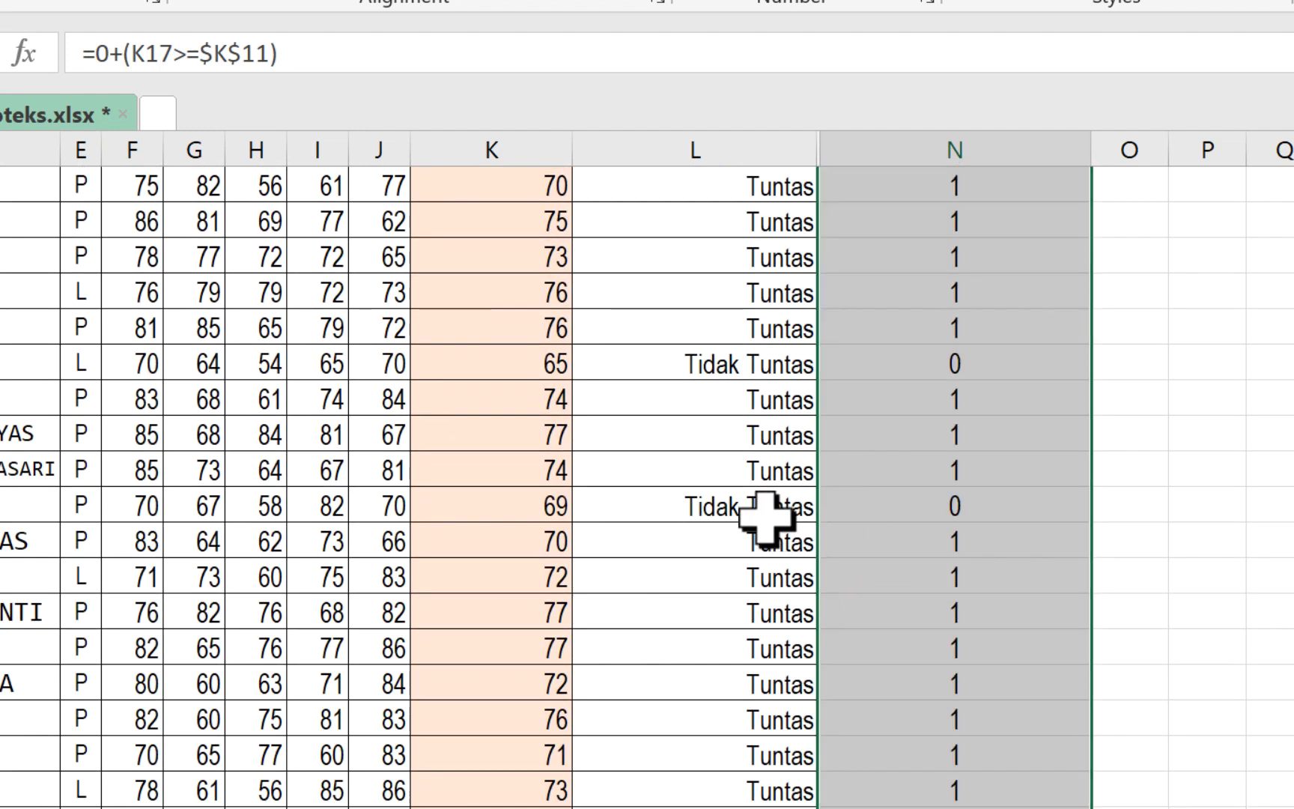
{"action": "left_click", "coordinate": [804, 513]}
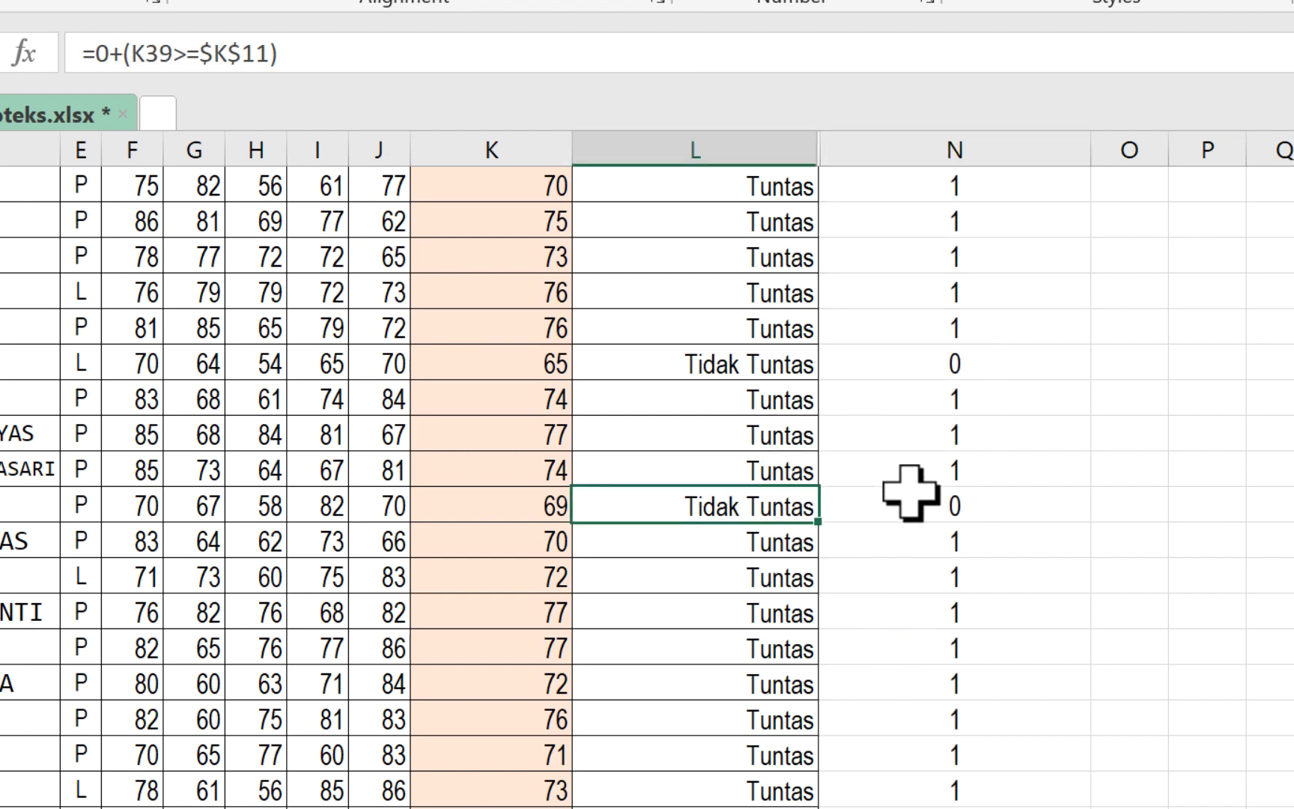
{"action": "left_click", "coordinate": [968, 468]}
{"action": "left_click", "coordinate": [953, 442]}
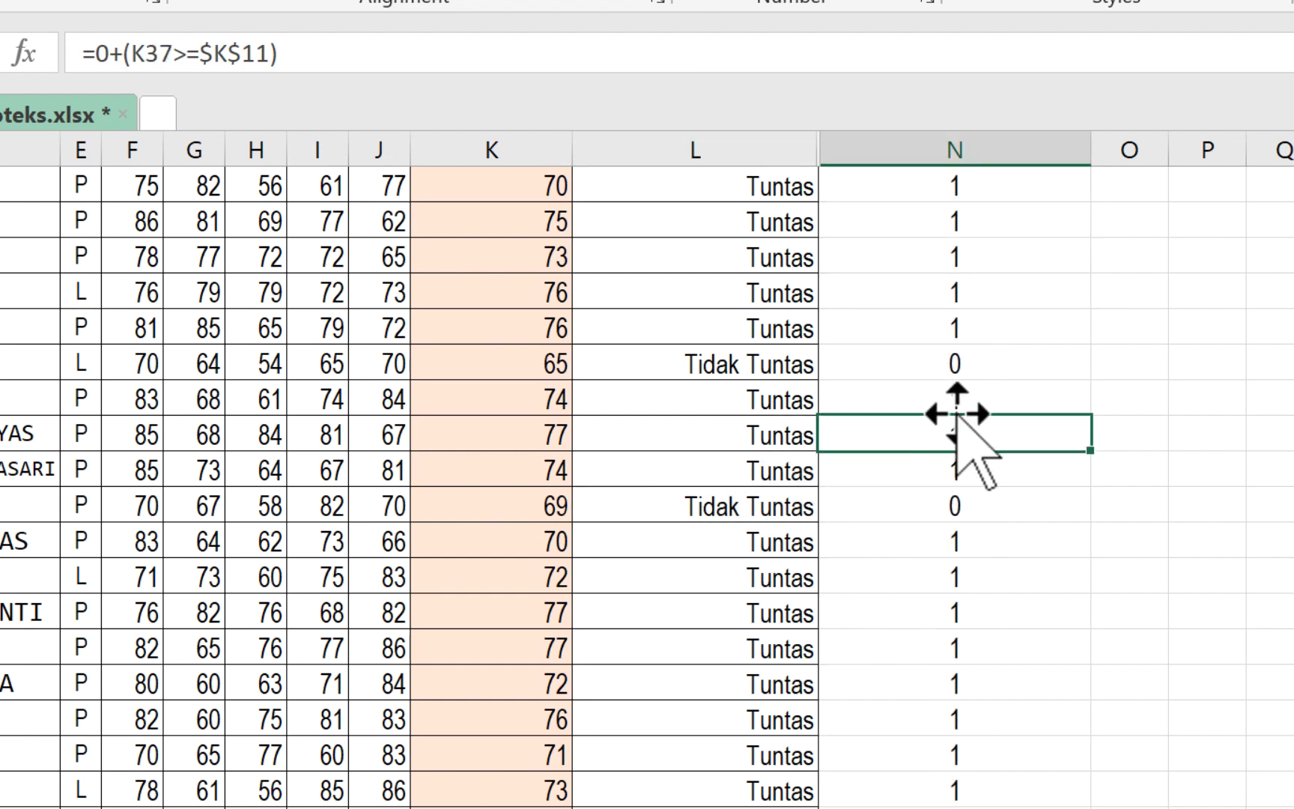
{"action": "scroll", "coordinate": [1142, 449], "scroll_direction": "down", "scroll_amount": 1}
{"action": "scroll", "coordinate": [1141, 449], "scroll_direction": "up", "scroll_amount": 8}
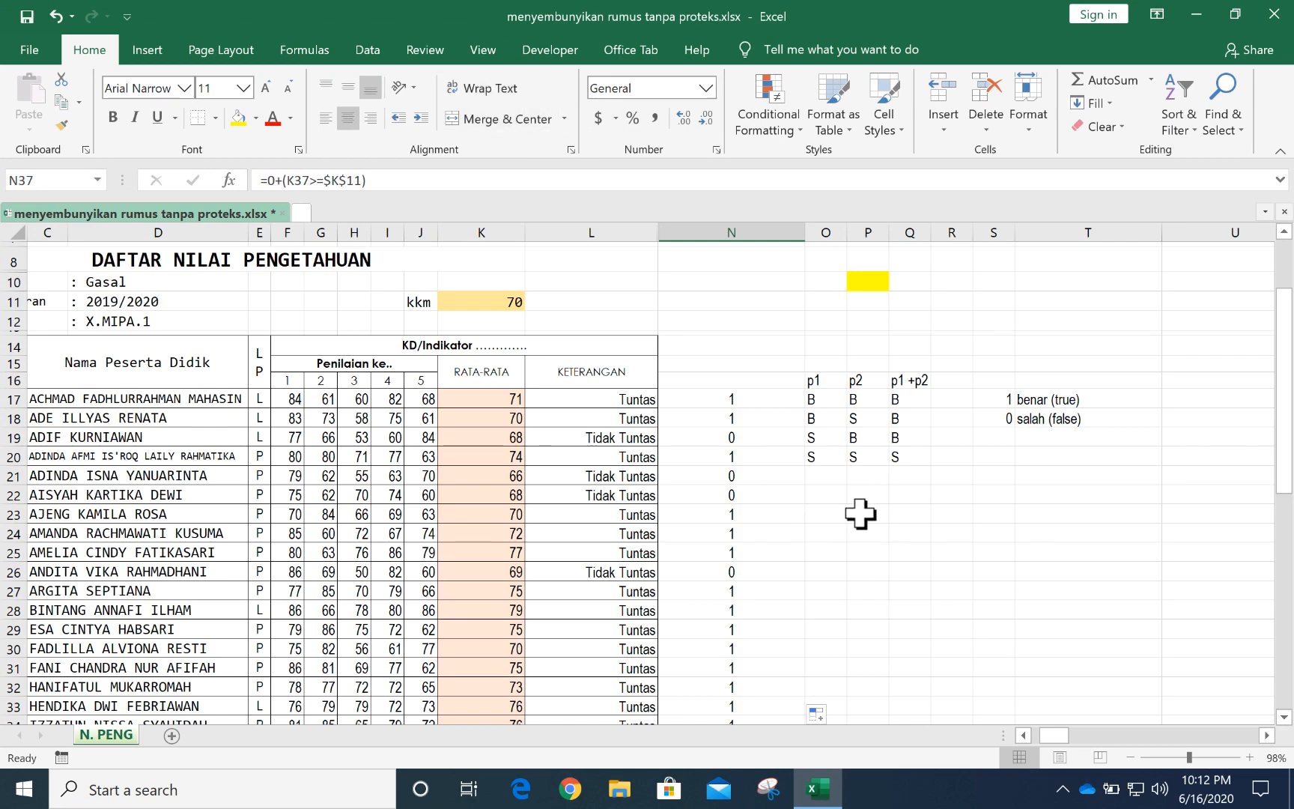
- Examine the existing Custom number format codes from cell O23 down to the end of the list, without applying any
{"action": "left_click", "coordinate": [841, 521]}
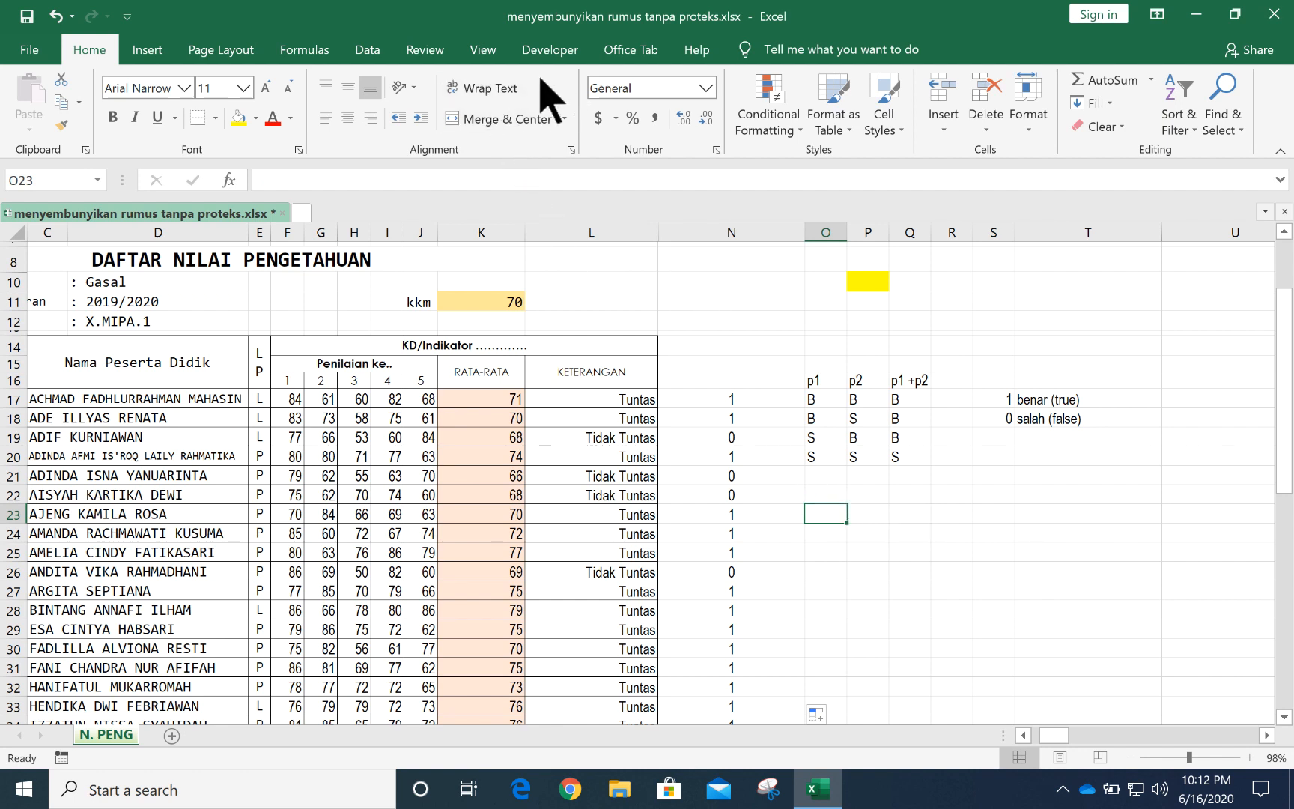
{"action": "right_click", "coordinate": [822, 512]}
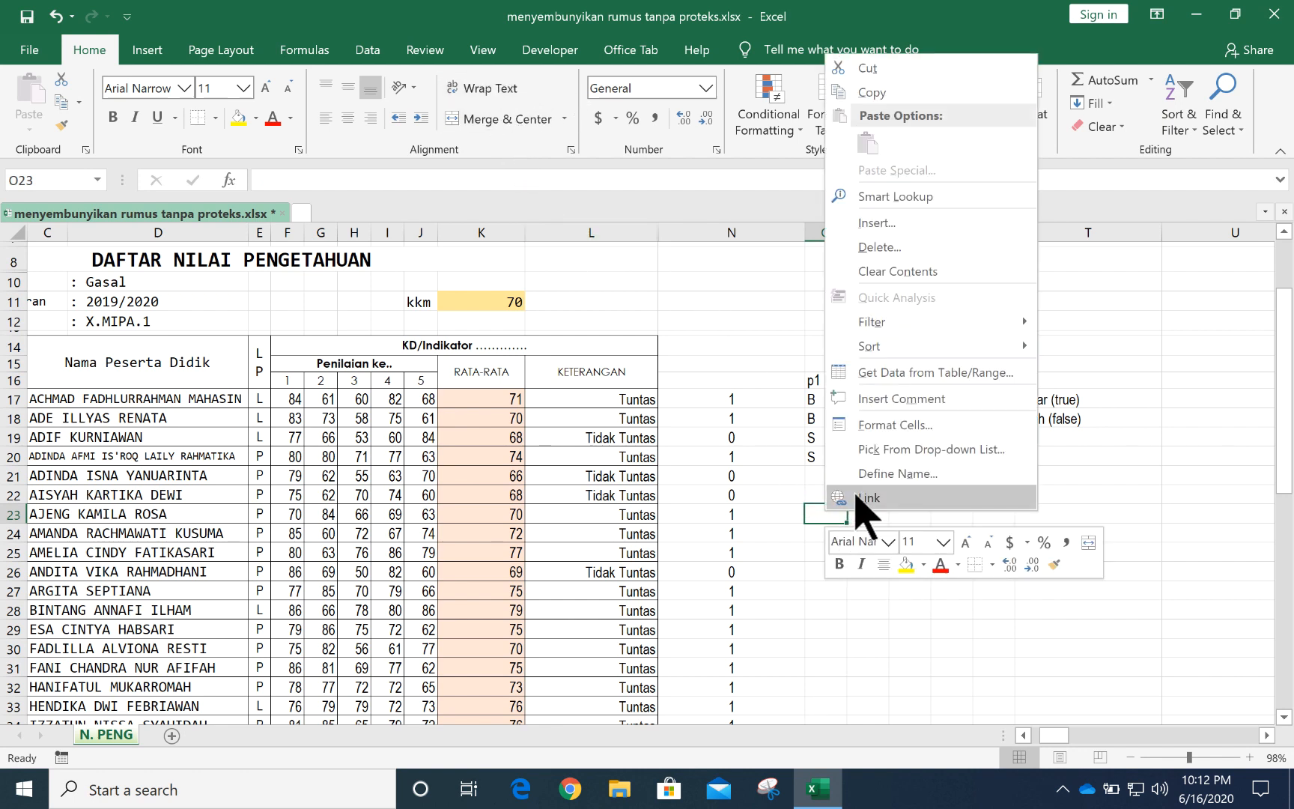
{"action": "left_click", "coordinate": [901, 442]}
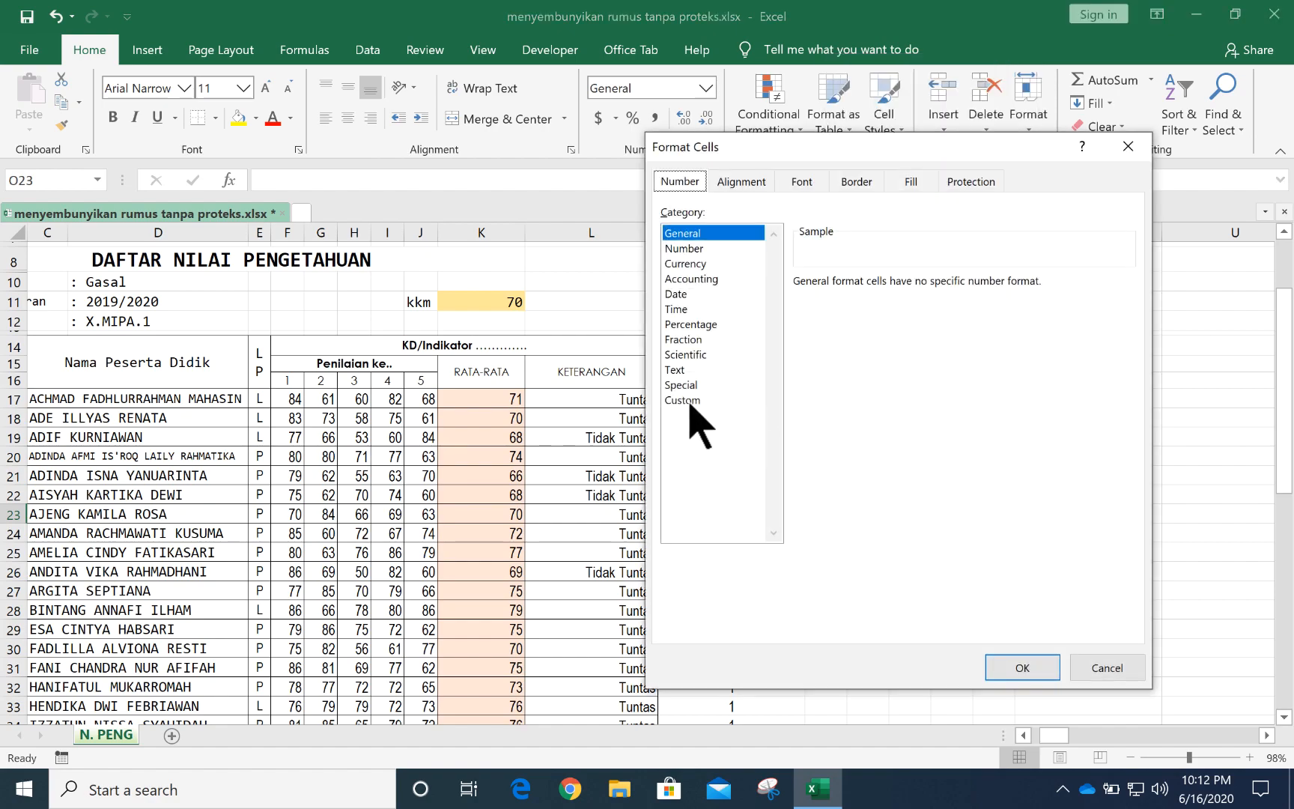
{"action": "left_click", "coordinate": [682, 400]}
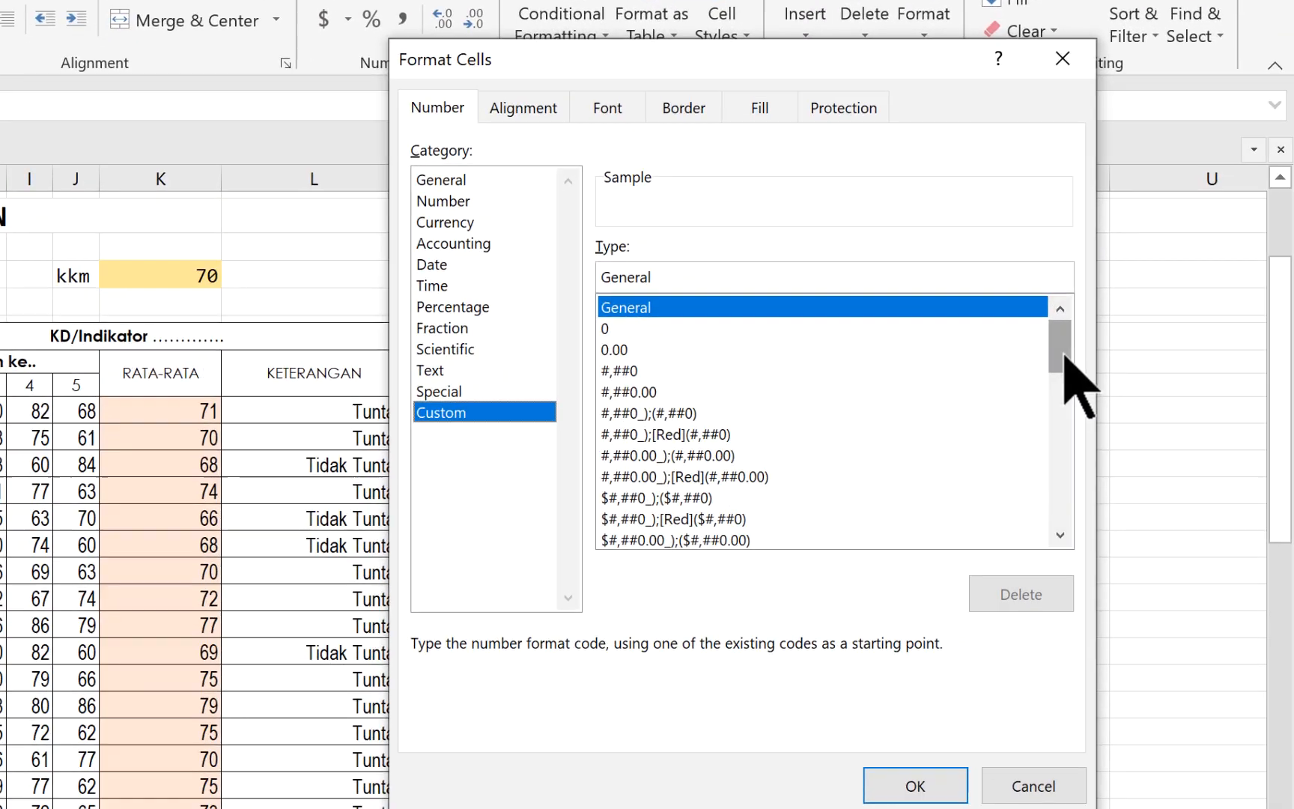
{"action": "left_click_drag", "start_coordinate": [1134, 369], "coordinate": [1132, 399]}
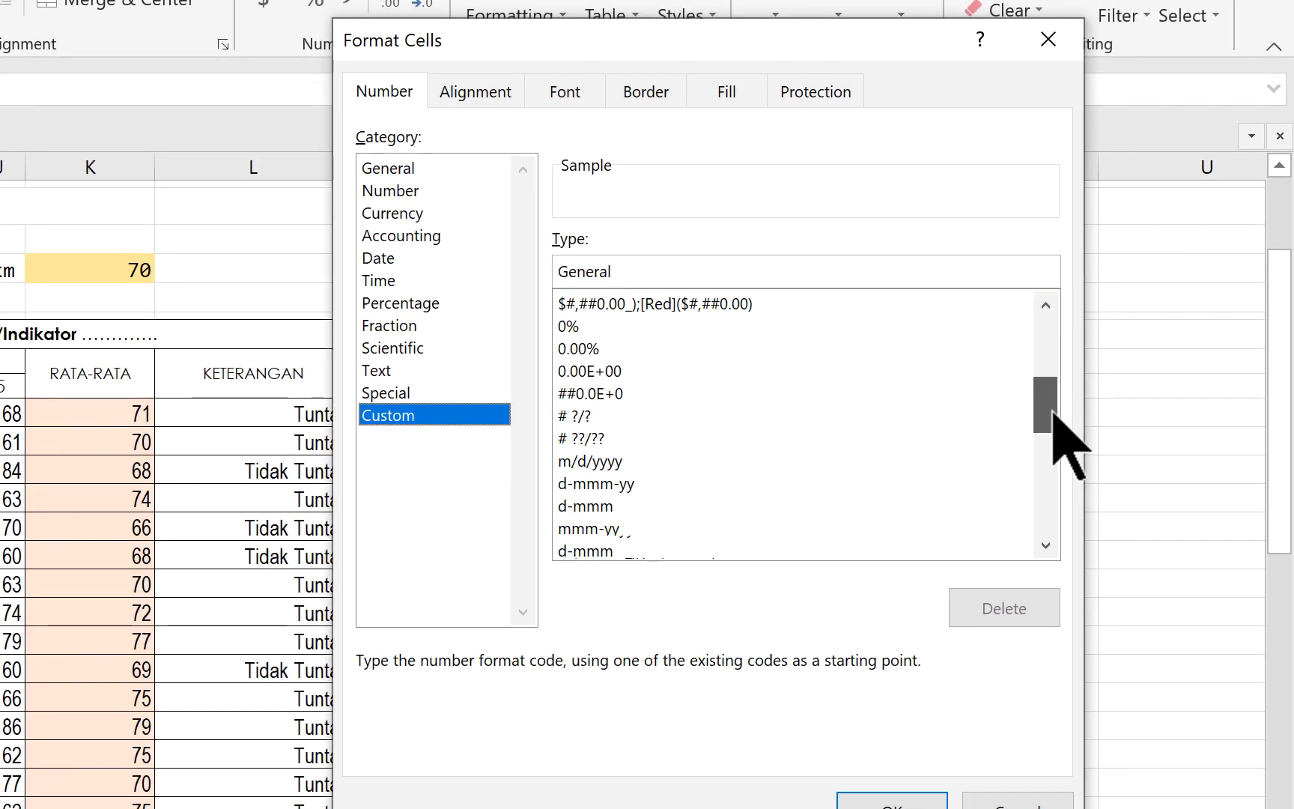
{"action": "left_click_drag", "start_coordinate": [1053, 416], "coordinate": [1063, 503]}
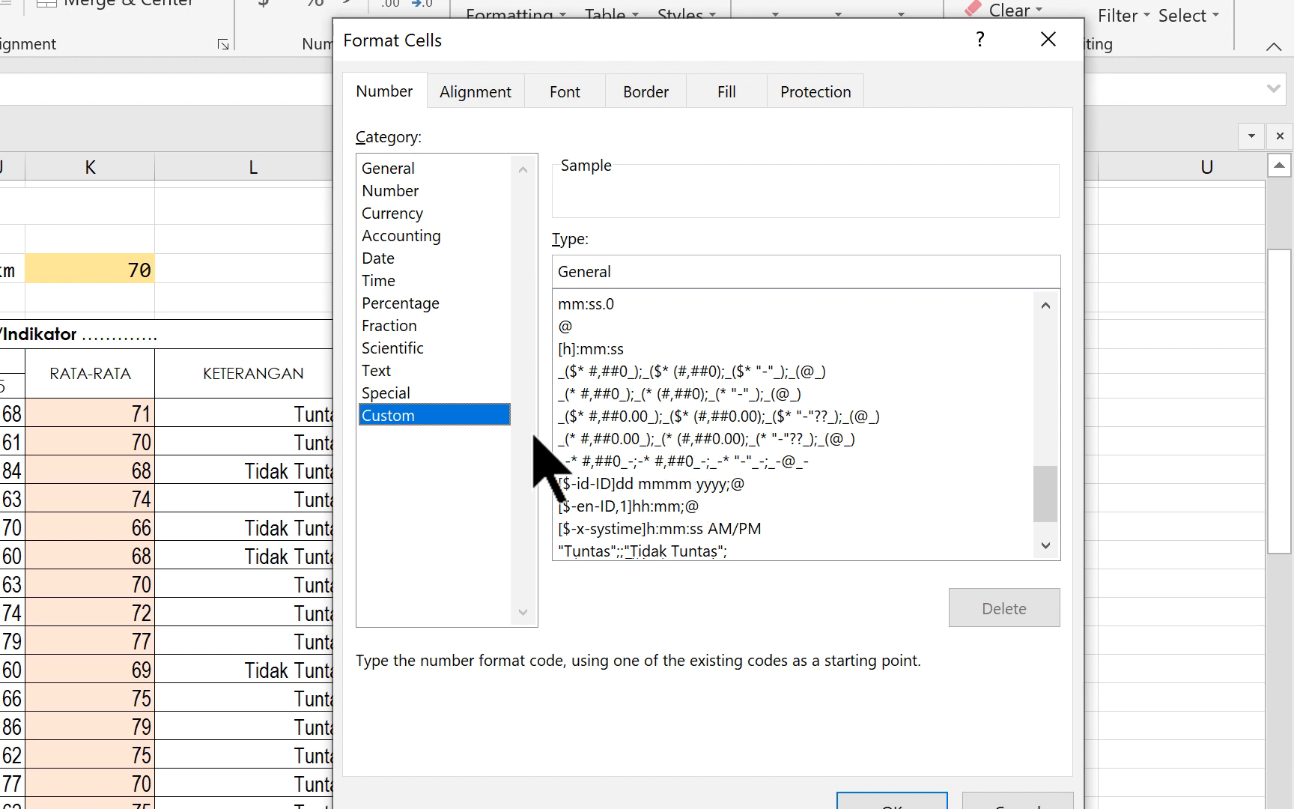
{"action": "left_click", "coordinate": [1020, 804]}
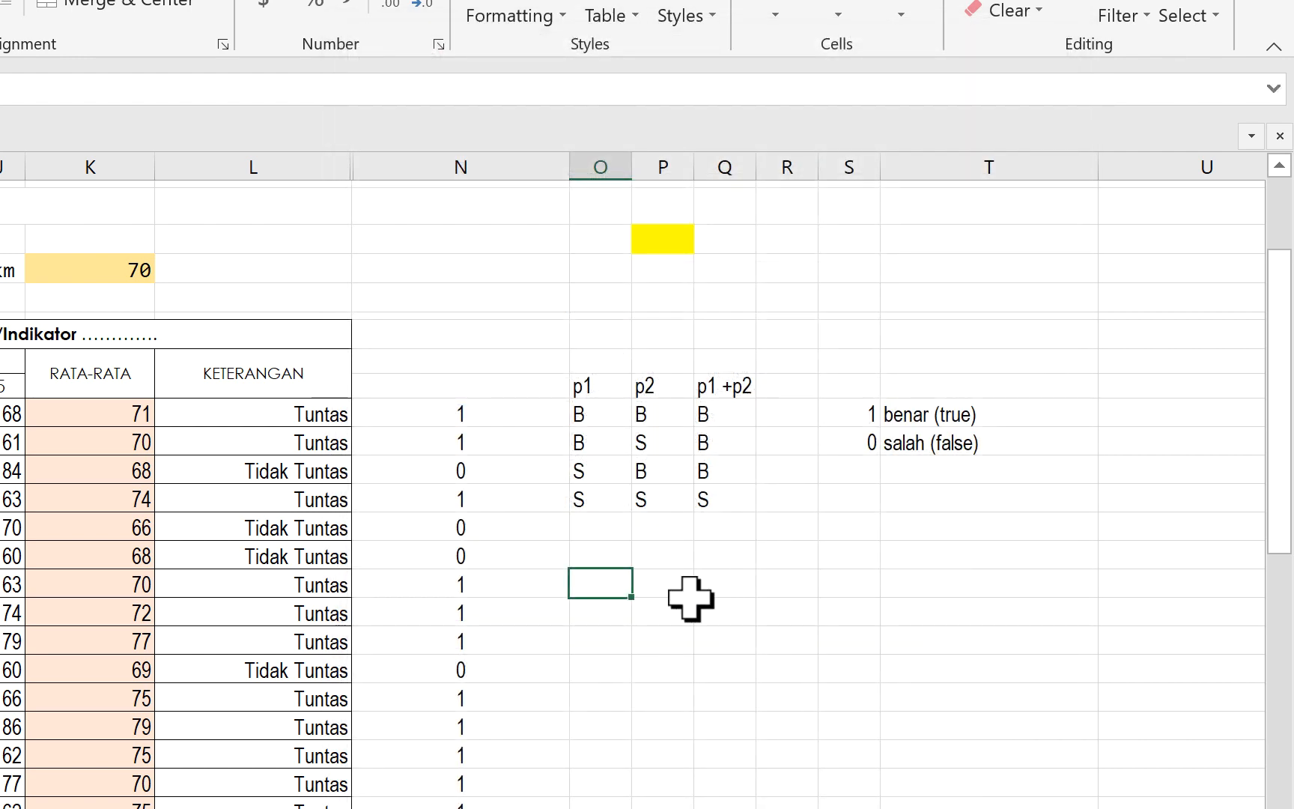
- Enter the format section order positif;negatif;nol;teks in cell O23
{"action": "type", "text": "p"}
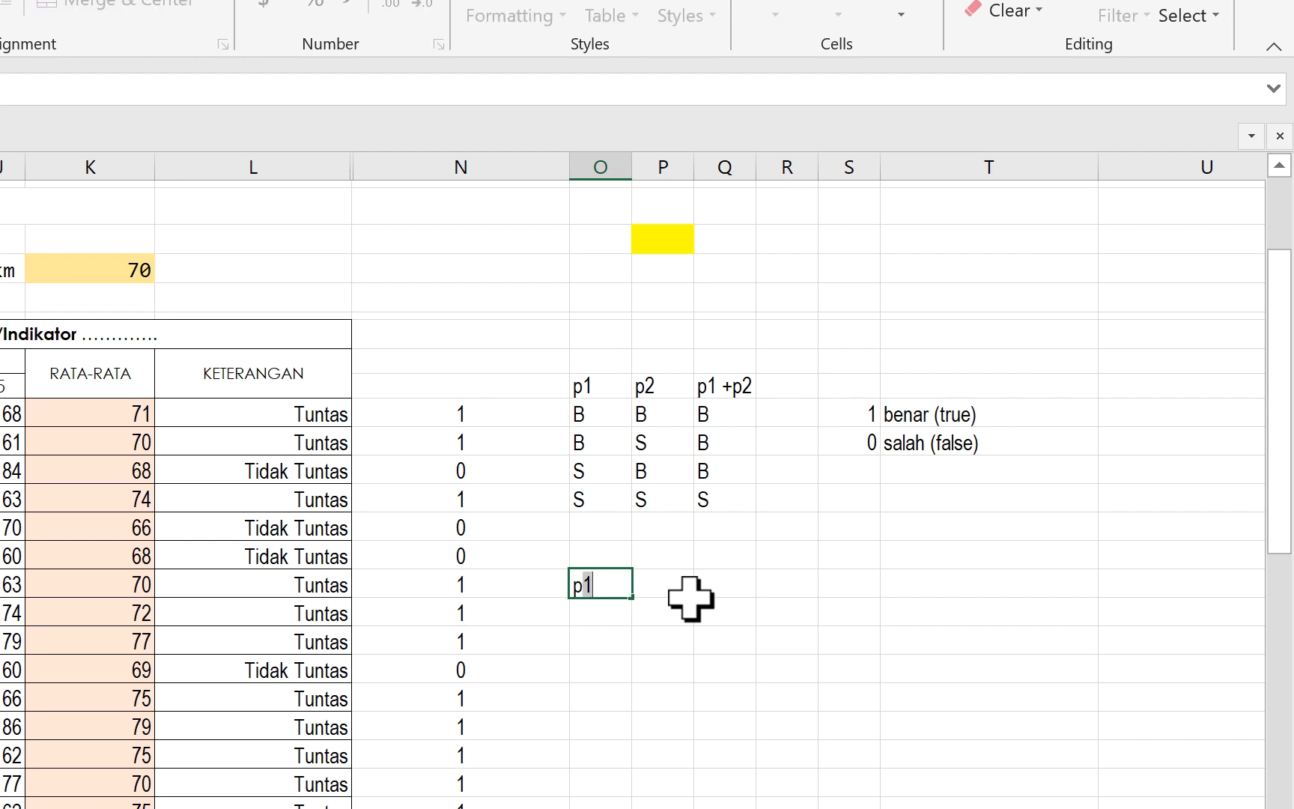
{"action": "type", "text": "ositif;negatif"}
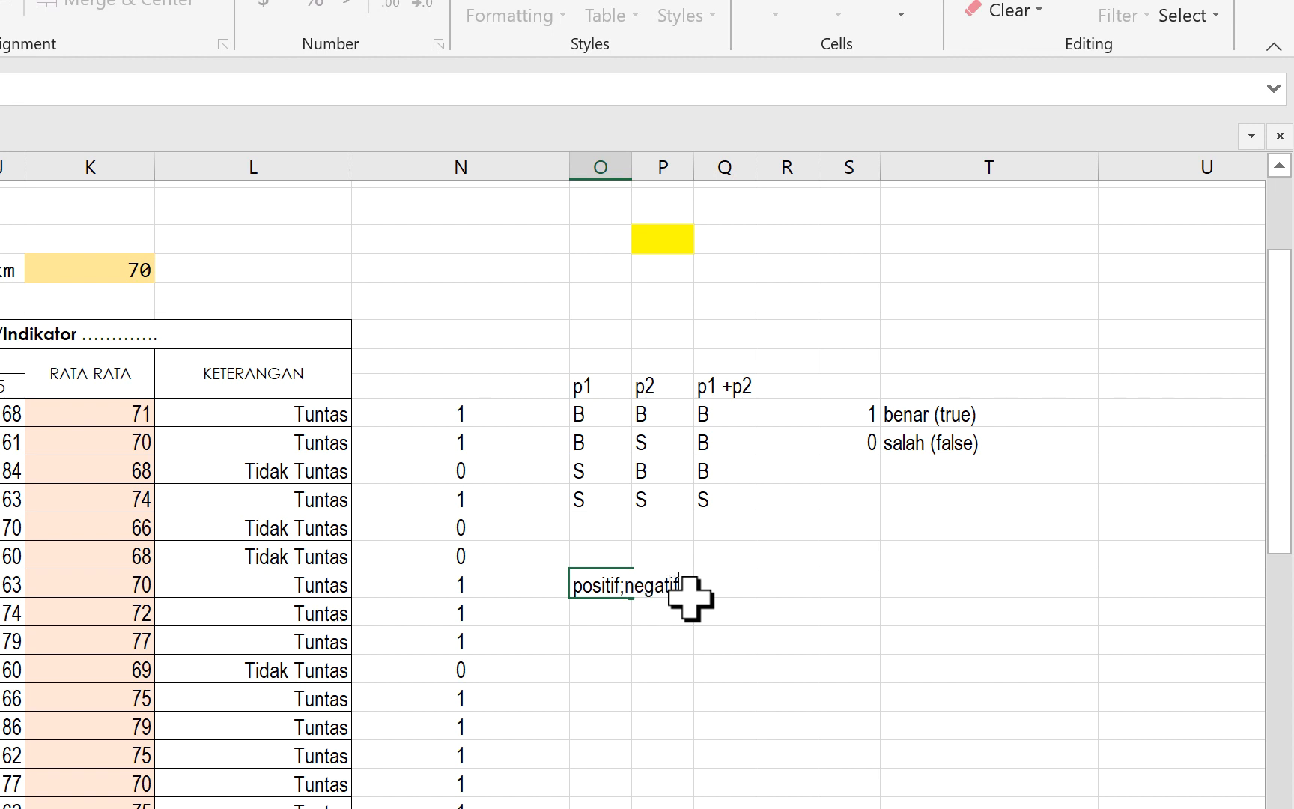
{"action": "type", "text": ";nol;"}
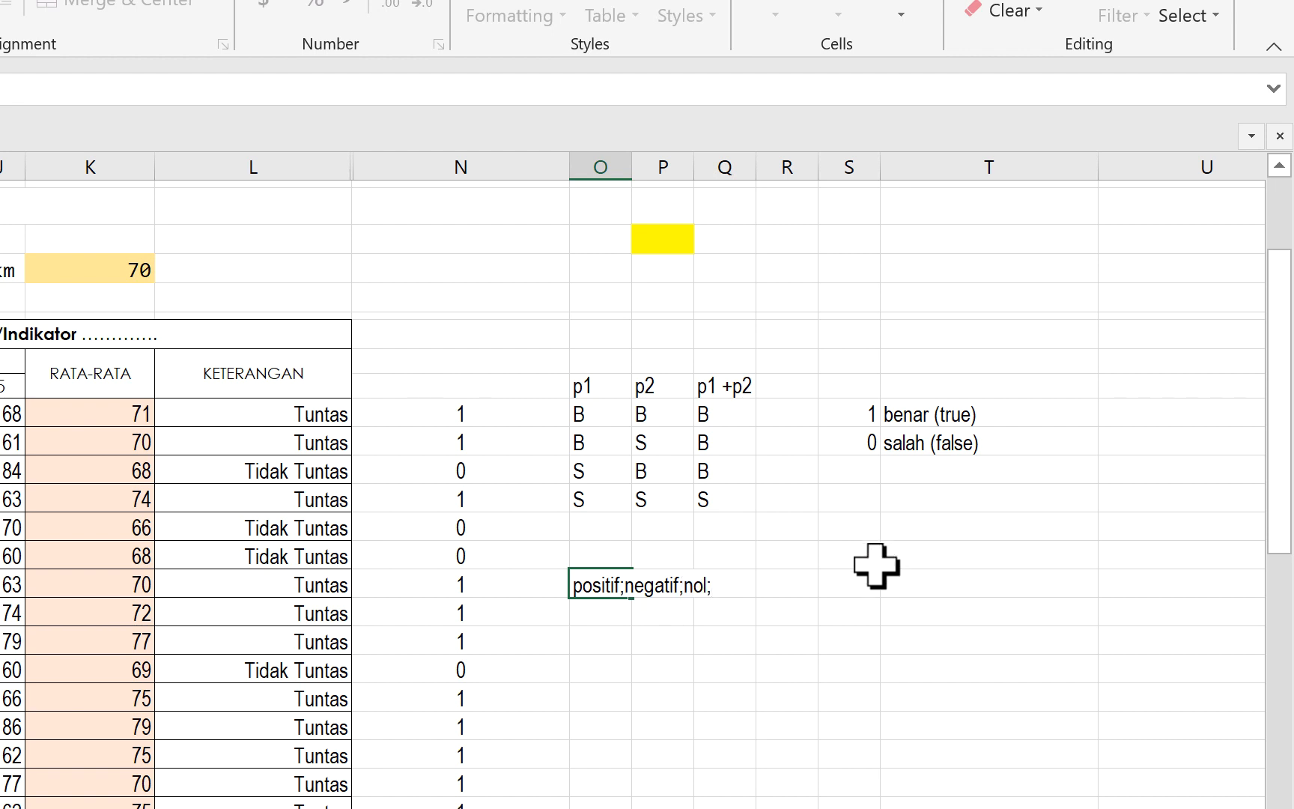
{"action": "type", "text": "teks"}
{"action": "key", "text": "Return"}
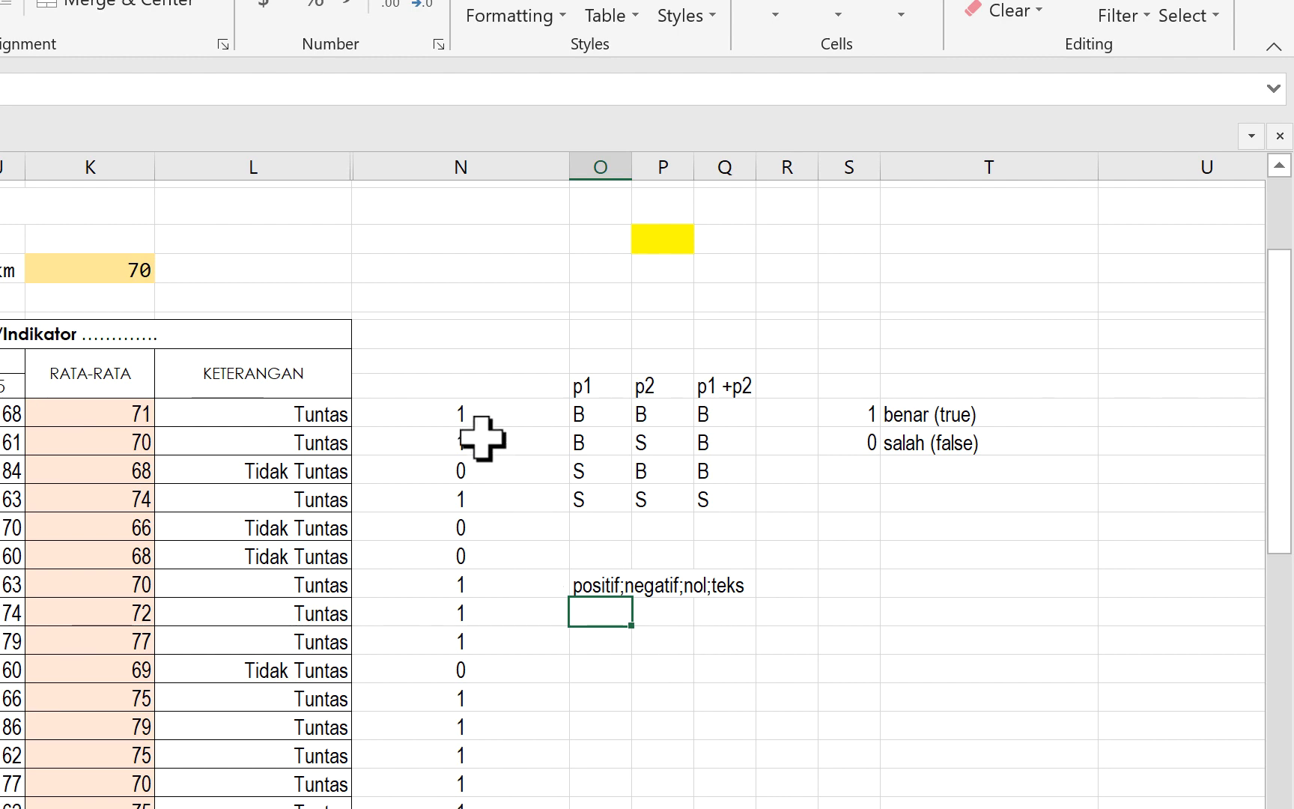
- Begin a custom number format for all student results from N17 down, with "Tuntas" as the positive section
{"action": "left_click_drag", "start_coordinate": [471, 413], "coordinate": [462, 801]}
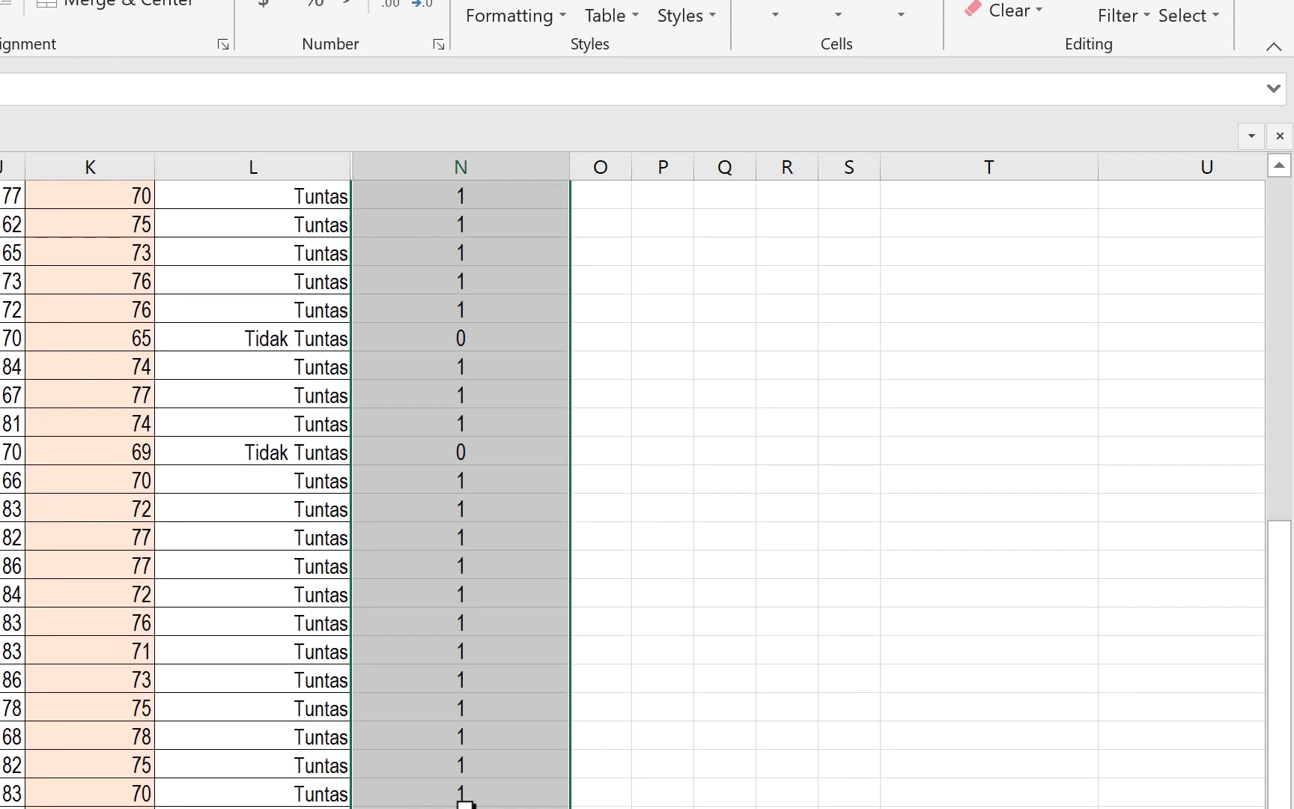
{"action": "scroll", "coordinate": [462, 468], "scroll_direction": "down", "scroll_amount": 1}
{"action": "scroll", "coordinate": [462, 468], "scroll_direction": "up", "scroll_amount": 2}
{"action": "scroll", "coordinate": [462, 468], "scroll_direction": "up", "scroll_amount": 6}
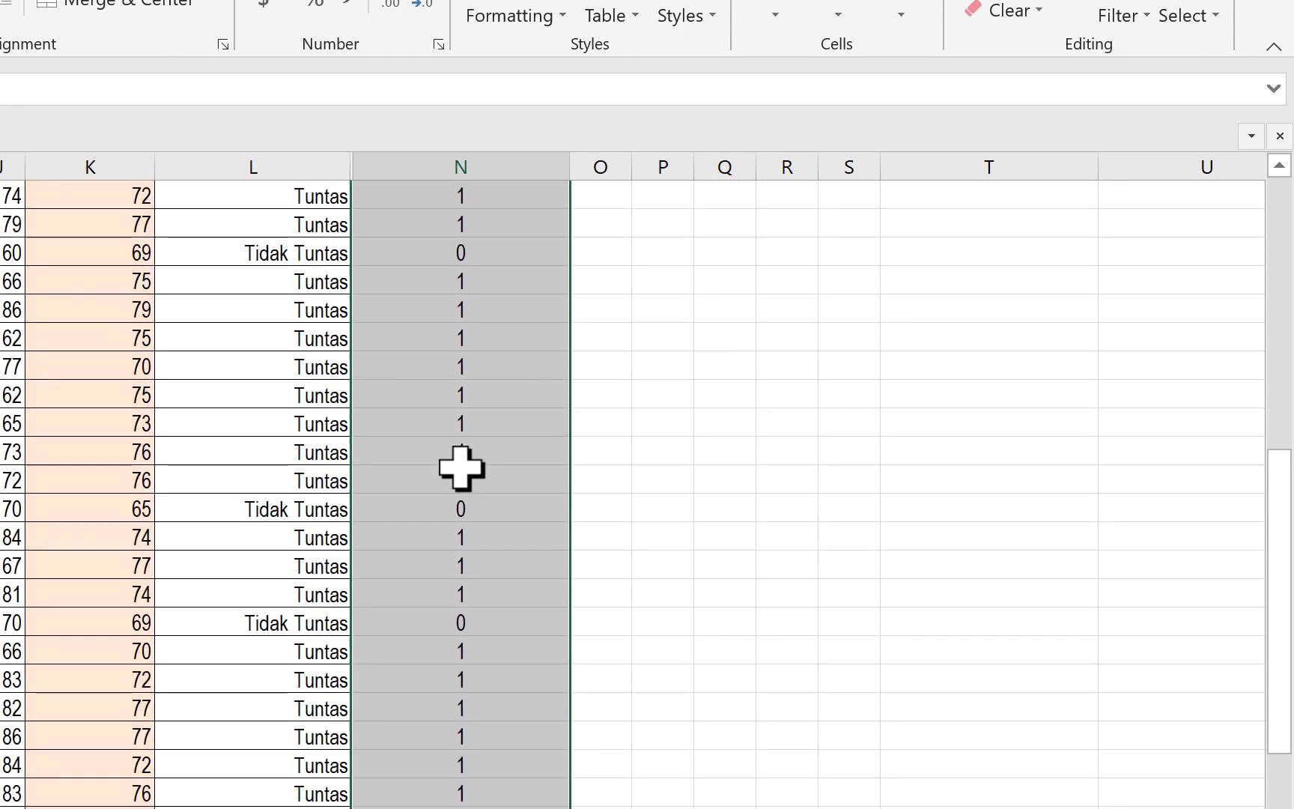
{"action": "right_click", "coordinate": [449, 512]}
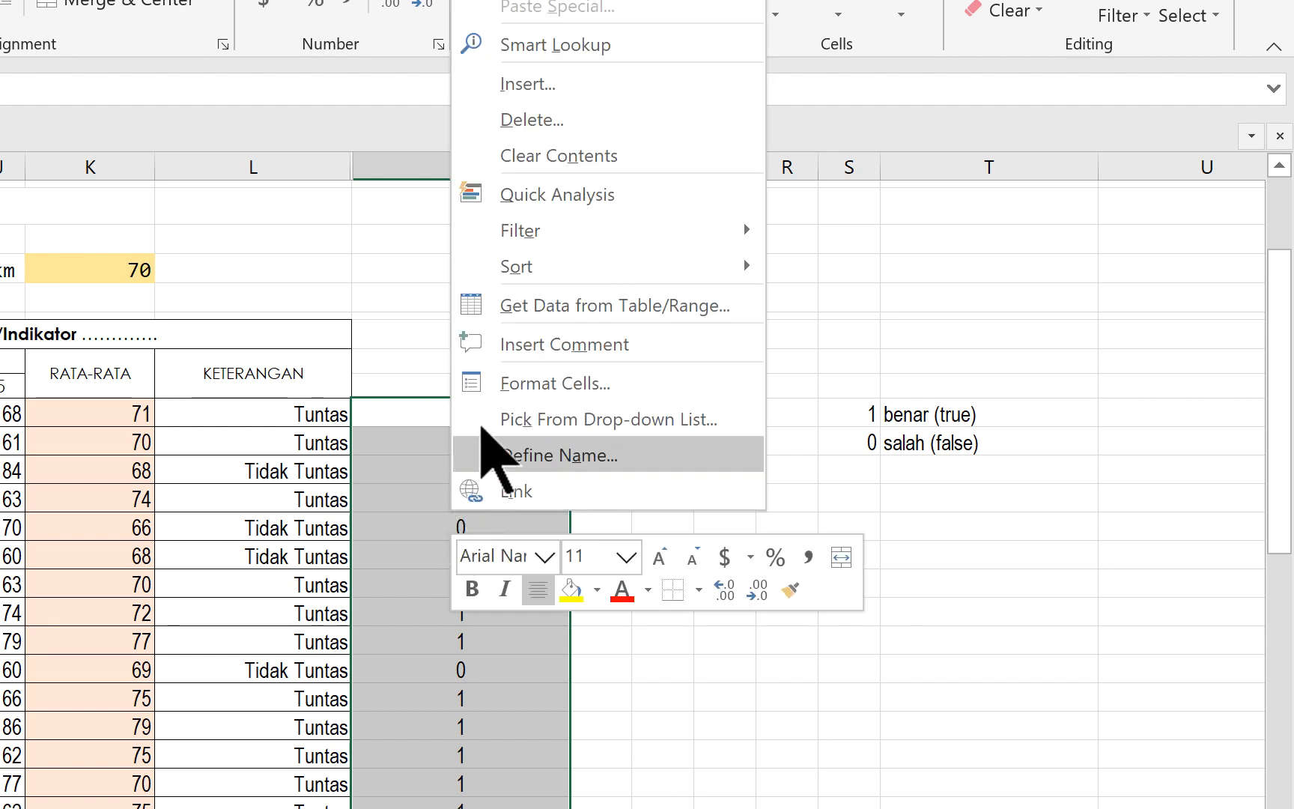
{"action": "left_click", "coordinate": [563, 387]}
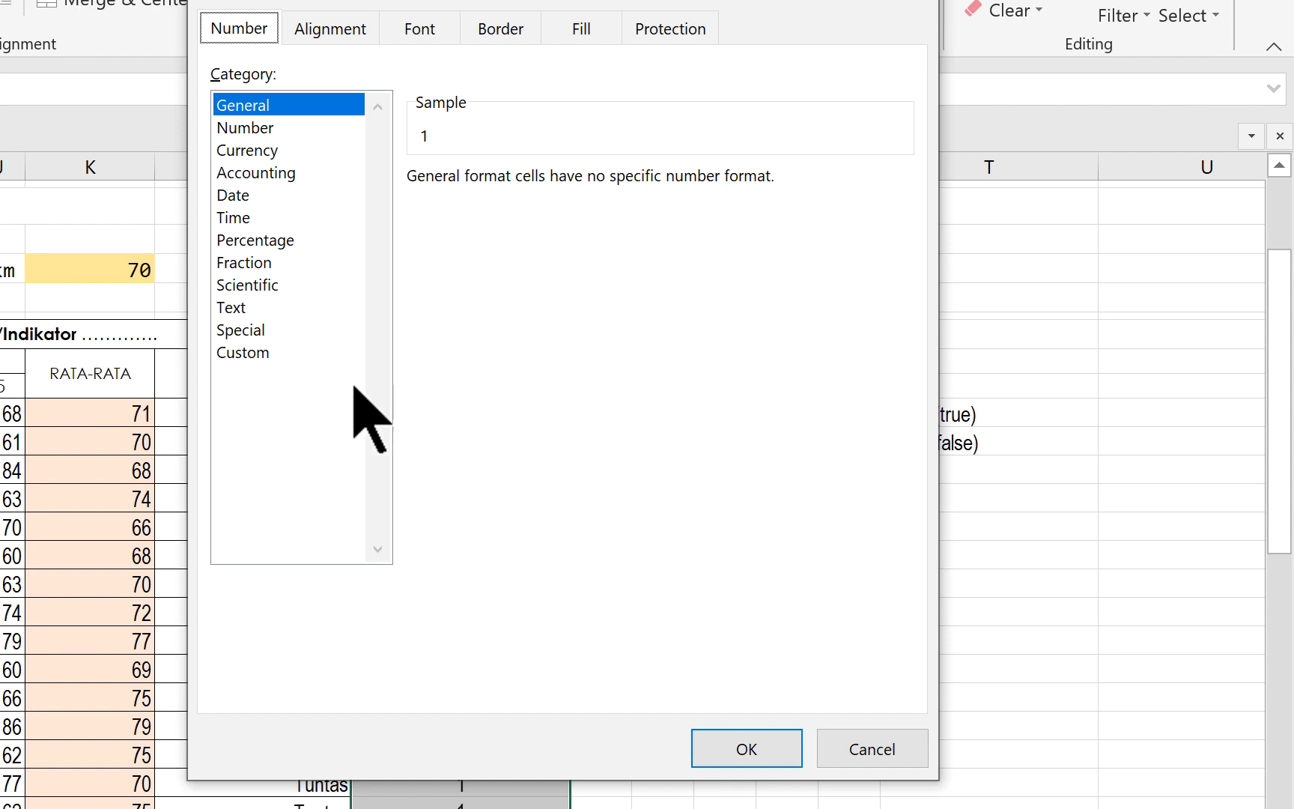
{"action": "left_click", "coordinate": [261, 354]}
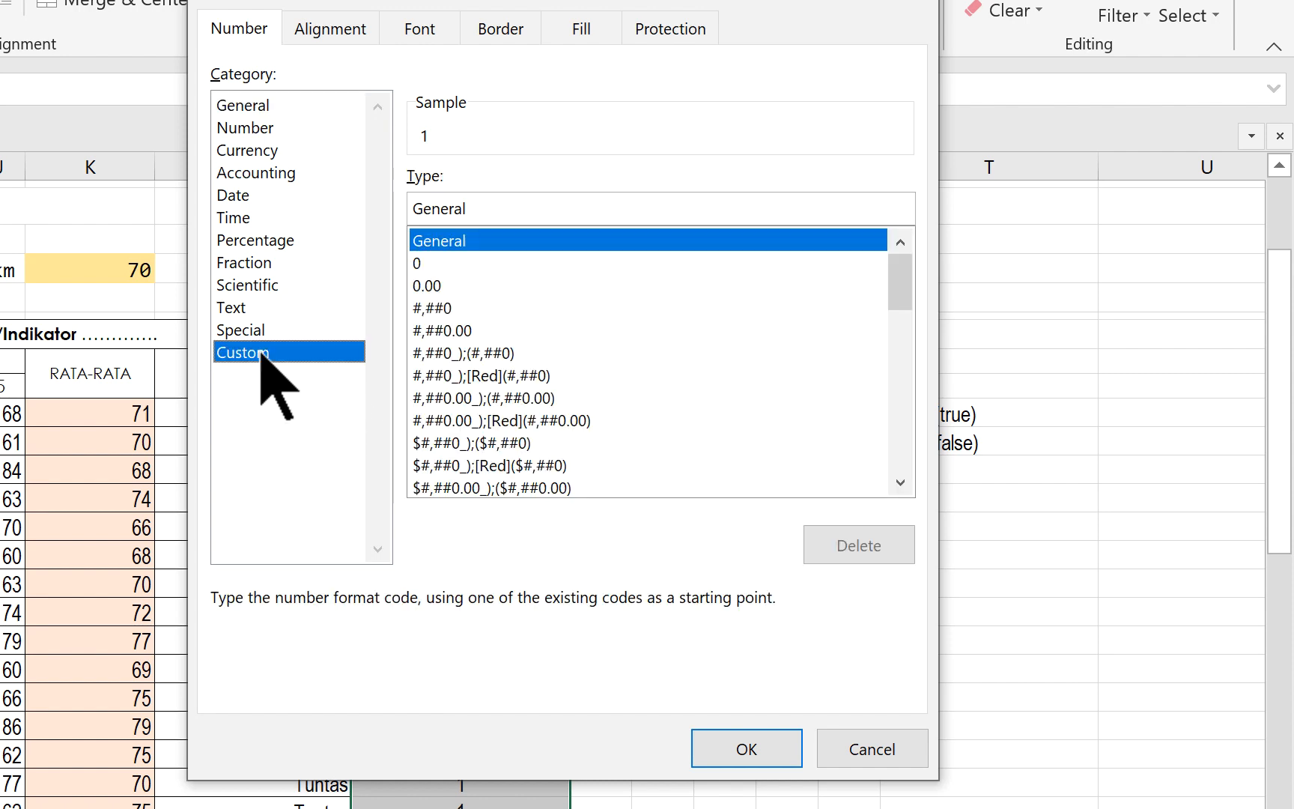
{"action": "left_click_drag", "start_coordinate": [494, 208], "coordinate": [407, 203]}
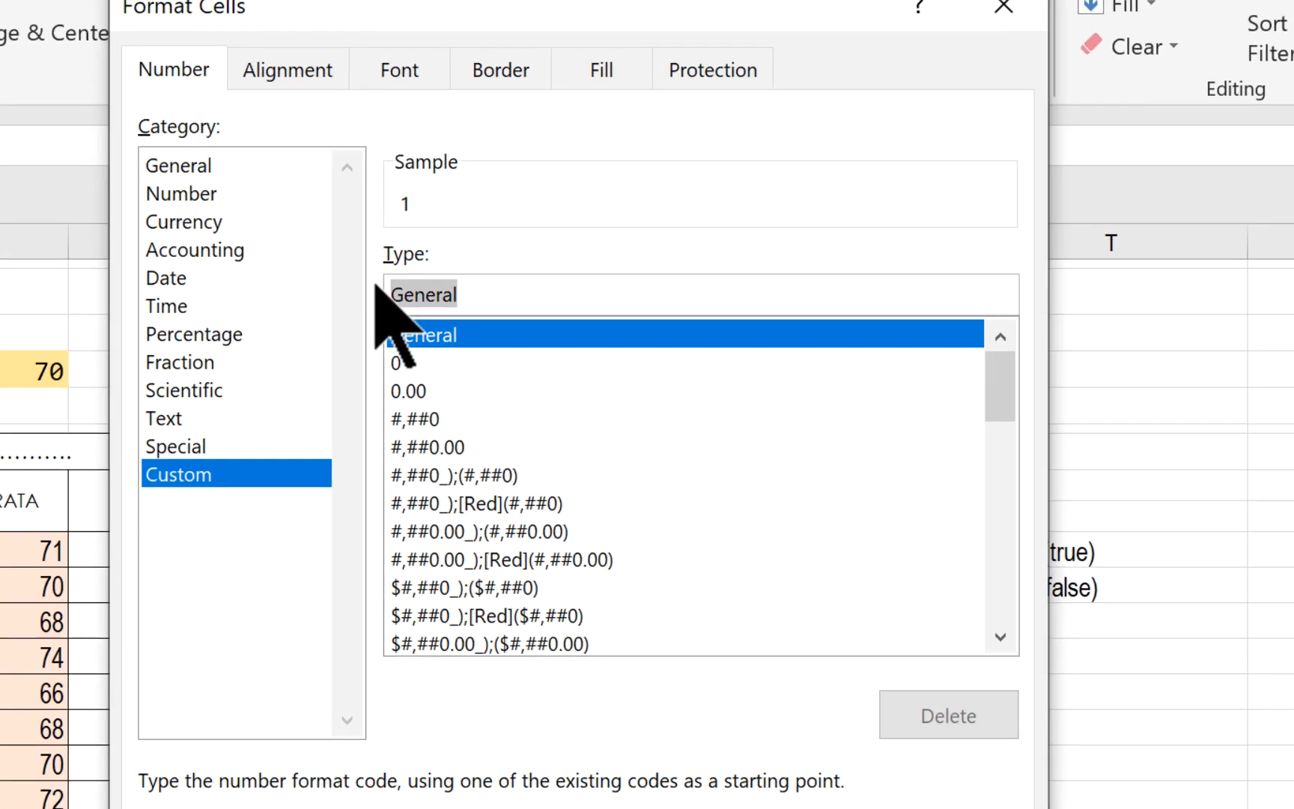
{"action": "type", "text": "\""}
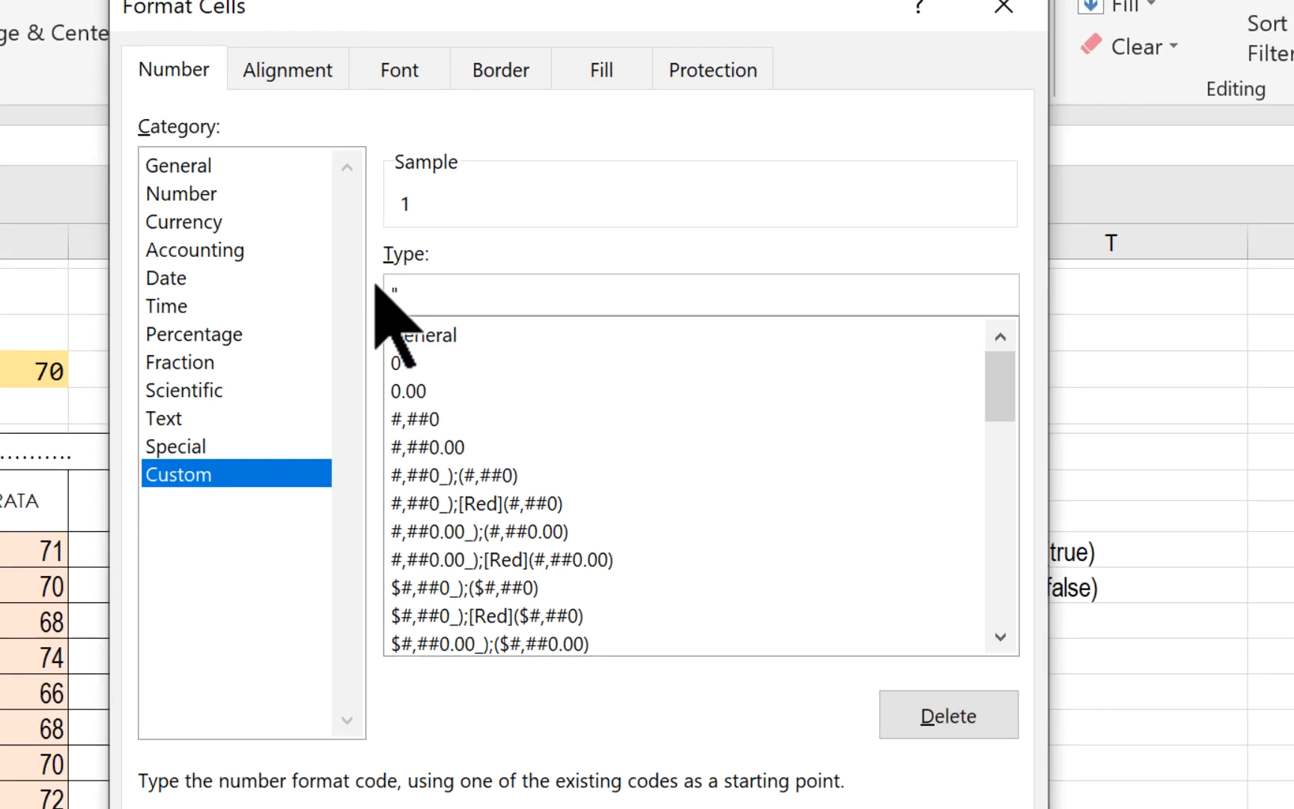
{"action": "type", "text": "Tuntas\""}
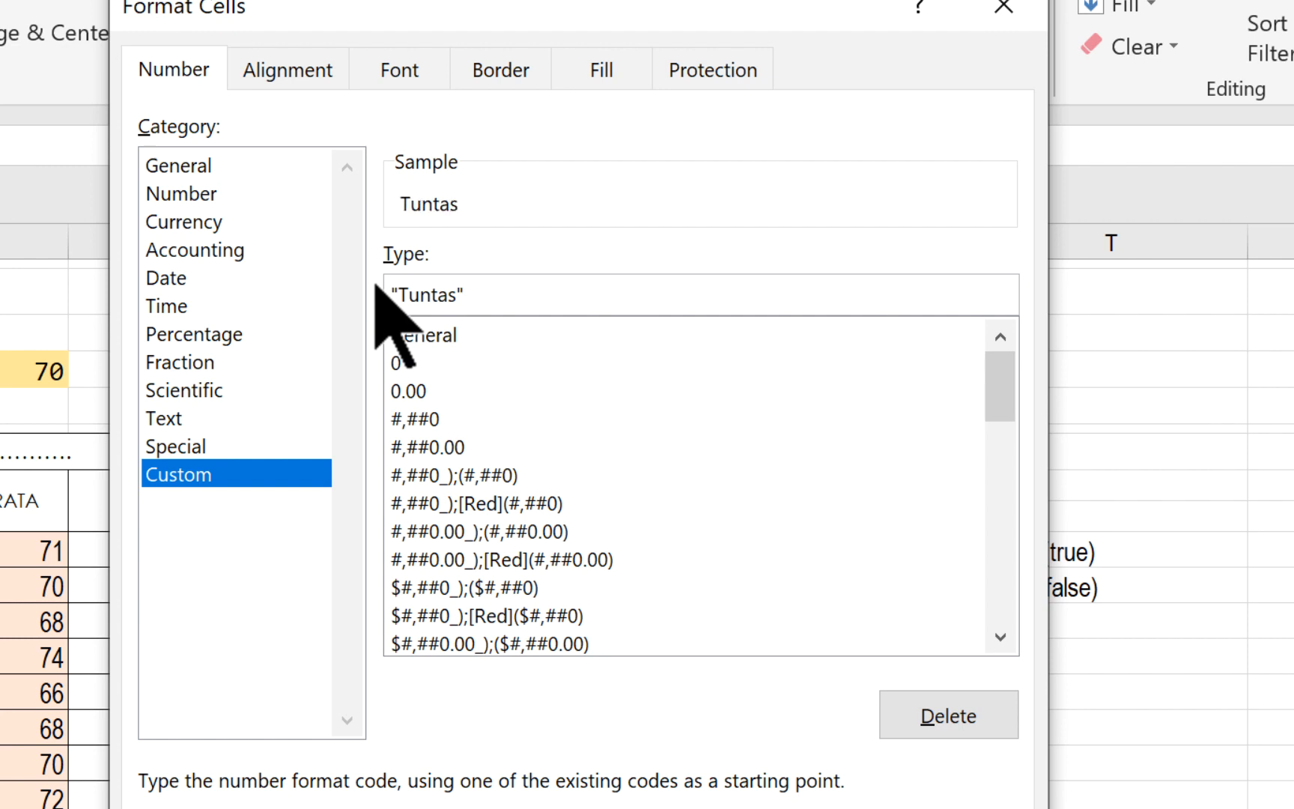
{"action": "type", "text": ";;\"TidakTuntas"}
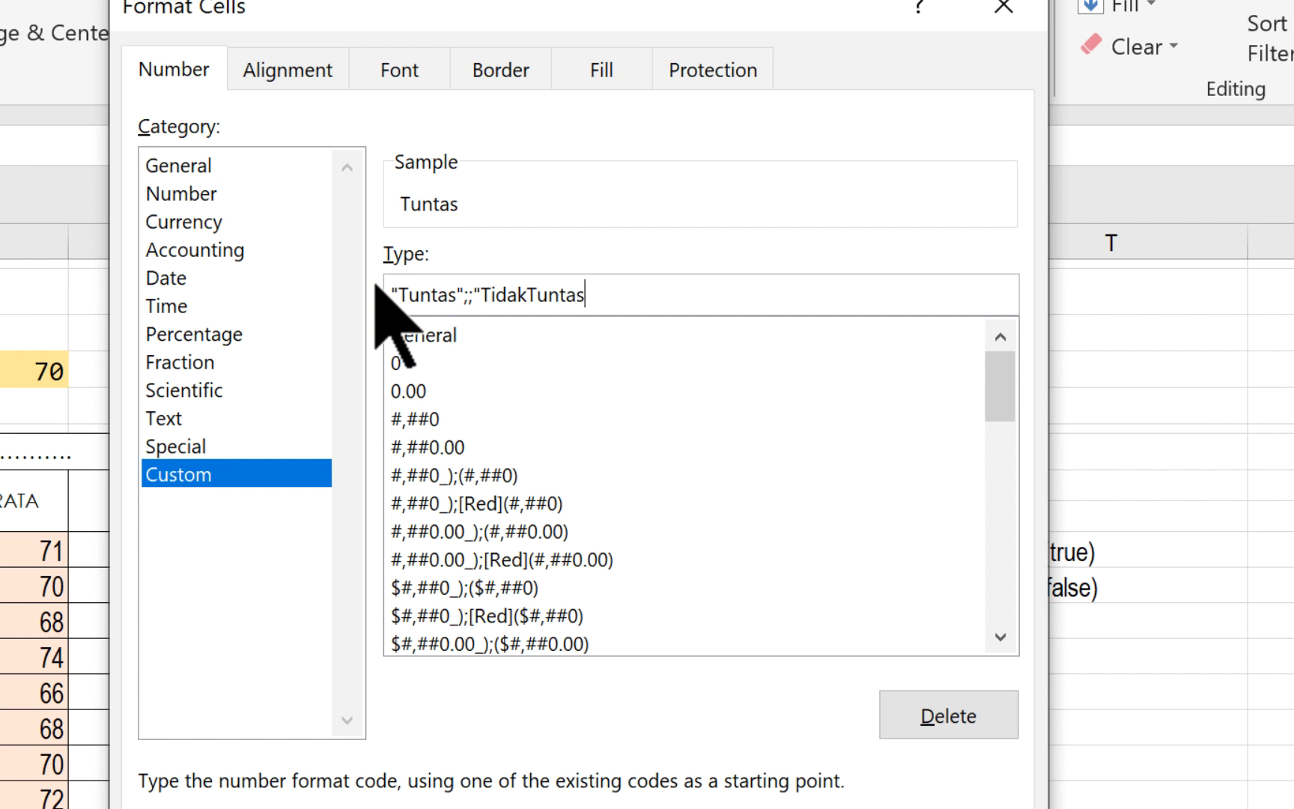
{"action": "type", "text": "\";"}
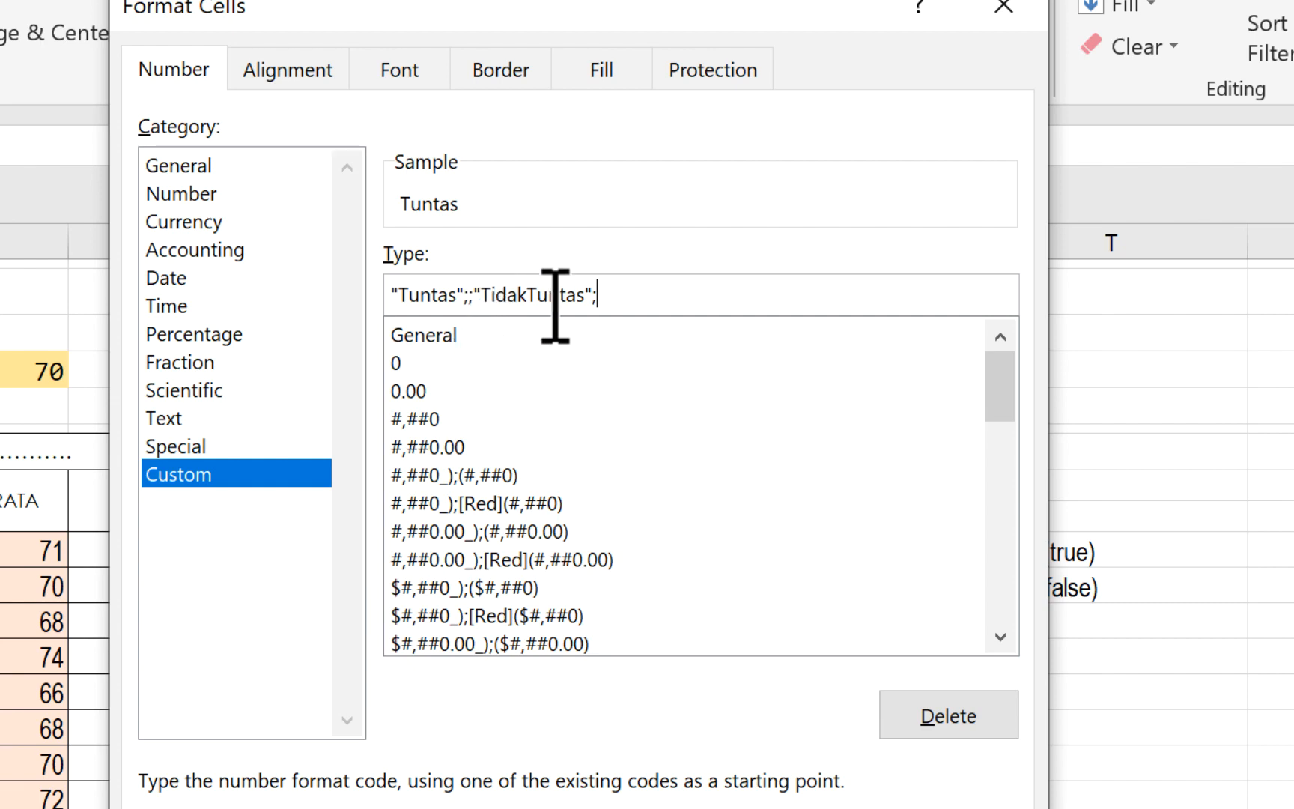
- Complete the format code as "Tuntas";;"TidakTuntas"; with empty negative and text sections, and apply it to the column N results
{"action": "key", "text": "Return"}
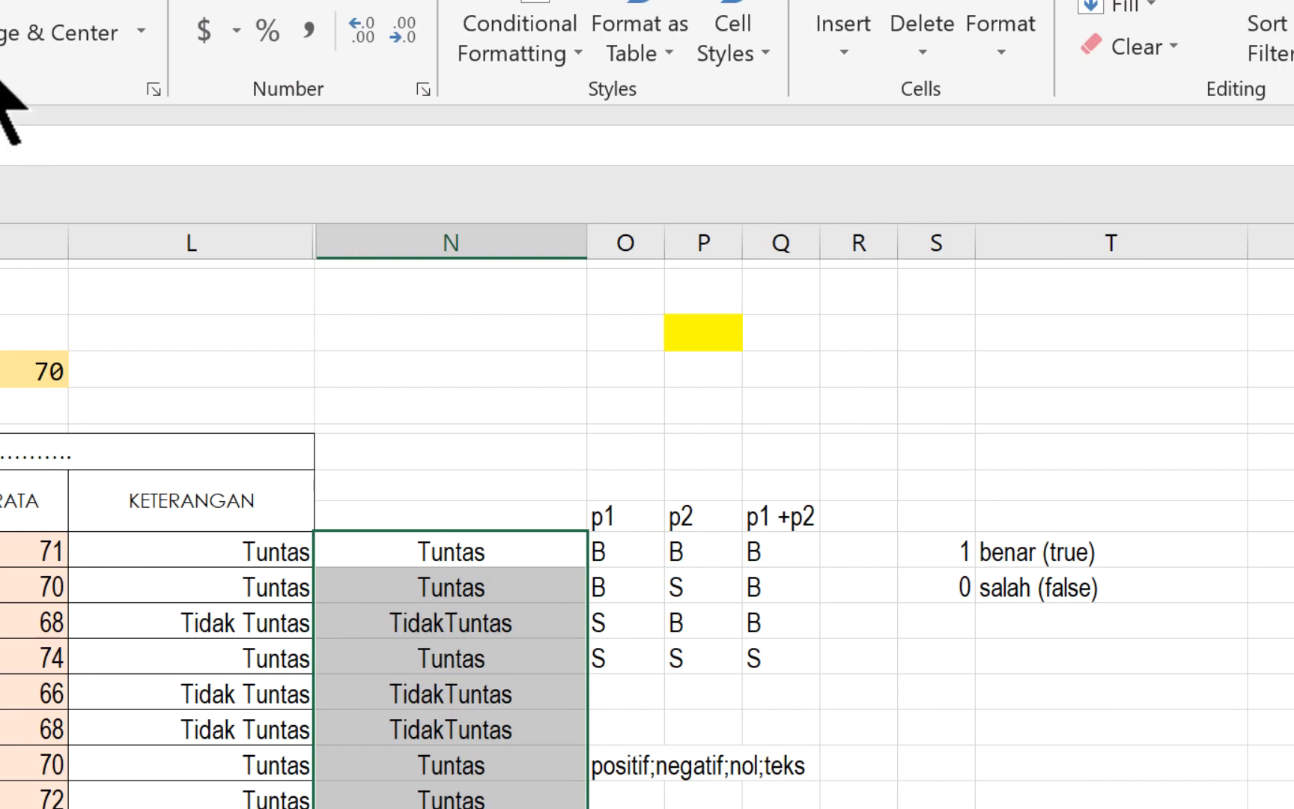
- Try different horizontal alignments on the column N results and leave them right-aligned
{"action": "left_click", "coordinate": [38, 67]}
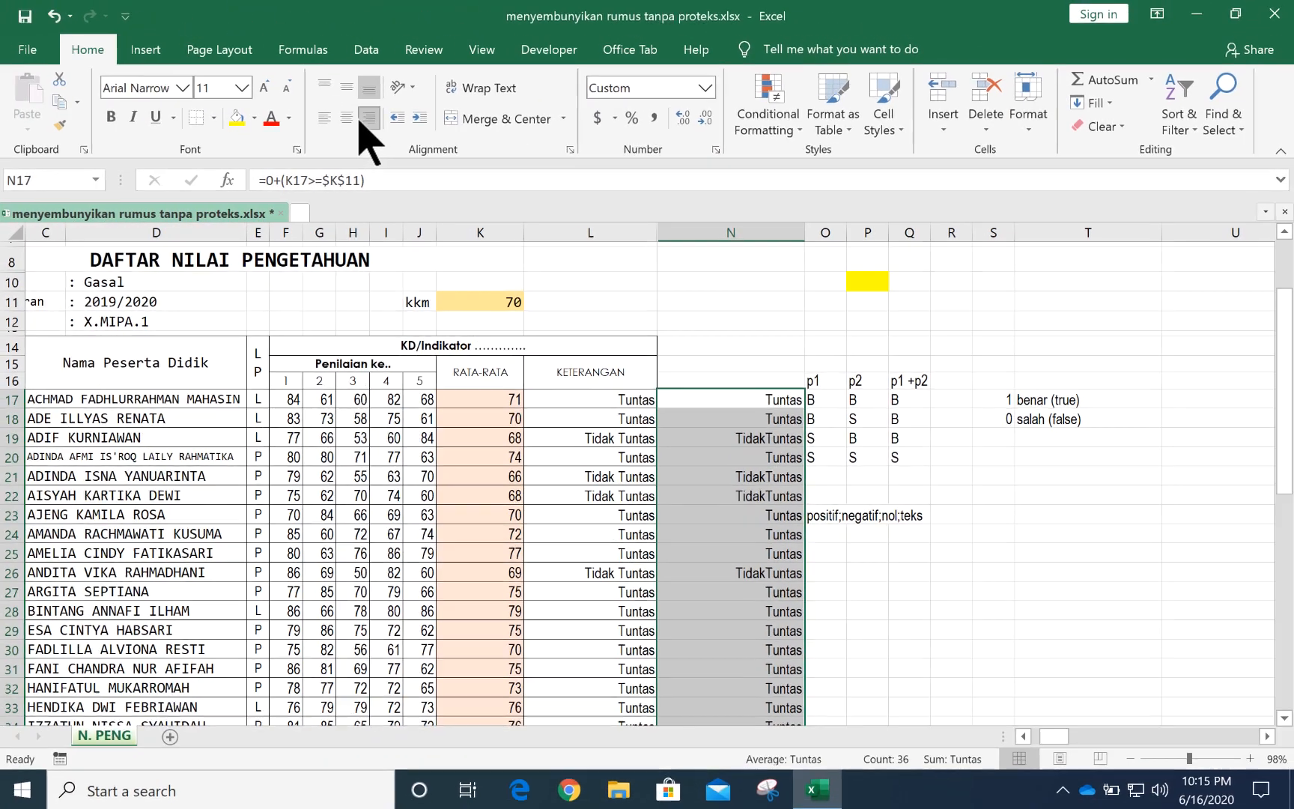
{"action": "left_click", "coordinate": [325, 118]}
{"action": "left_click", "coordinate": [348, 119]}
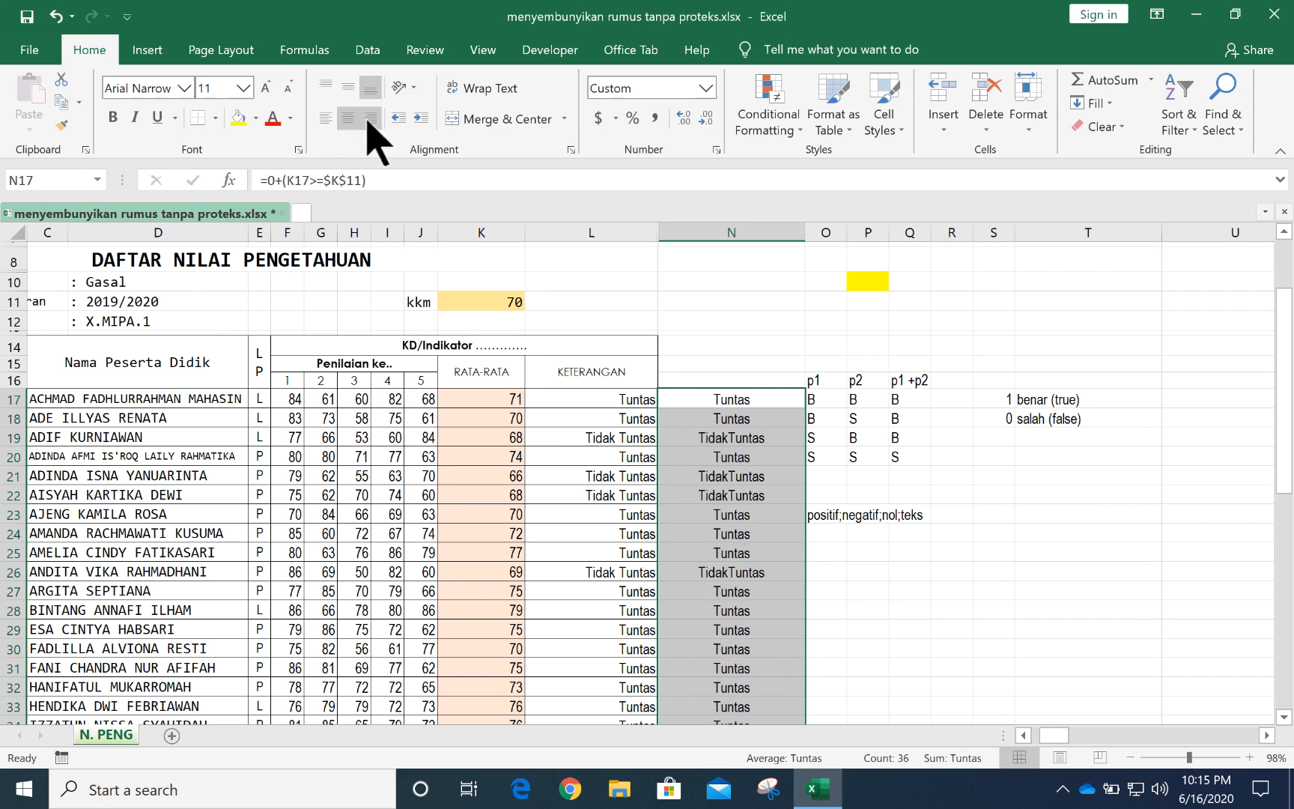
{"action": "left_click", "coordinate": [370, 118]}
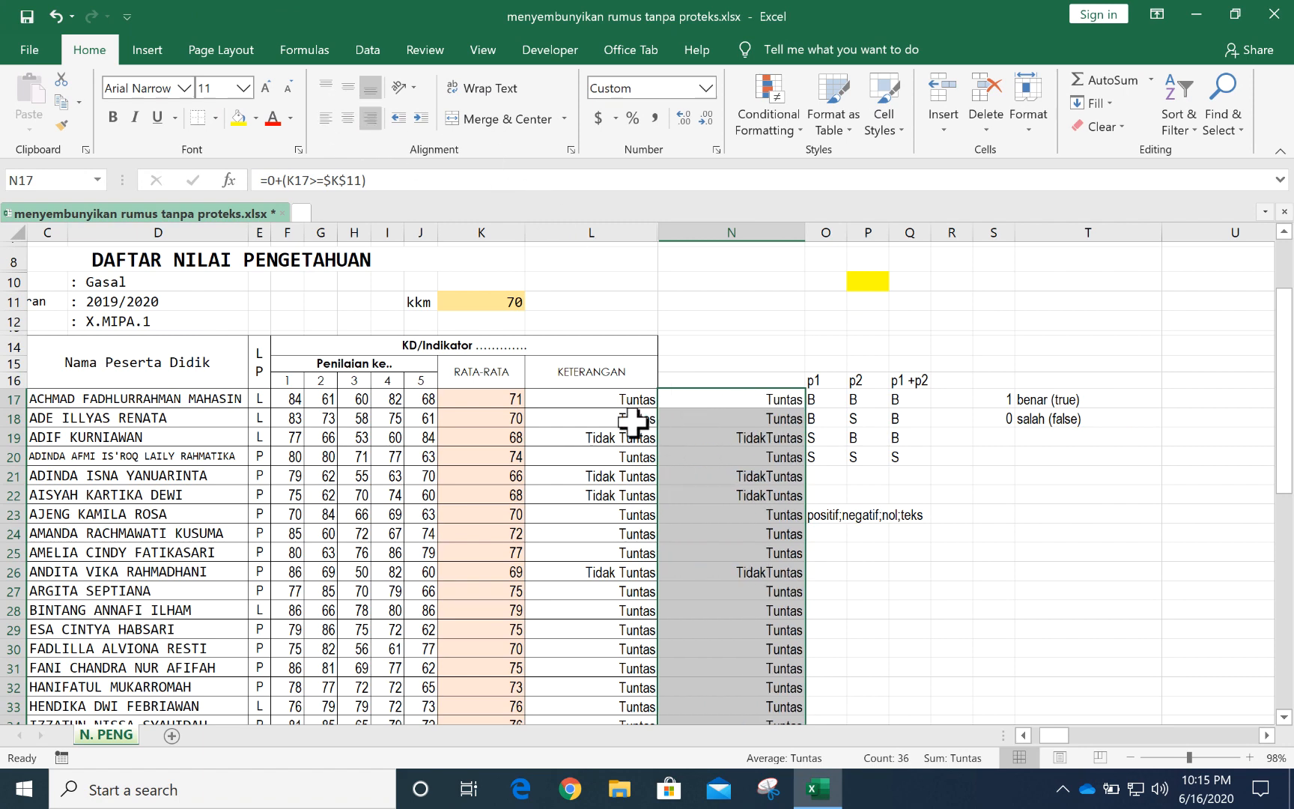